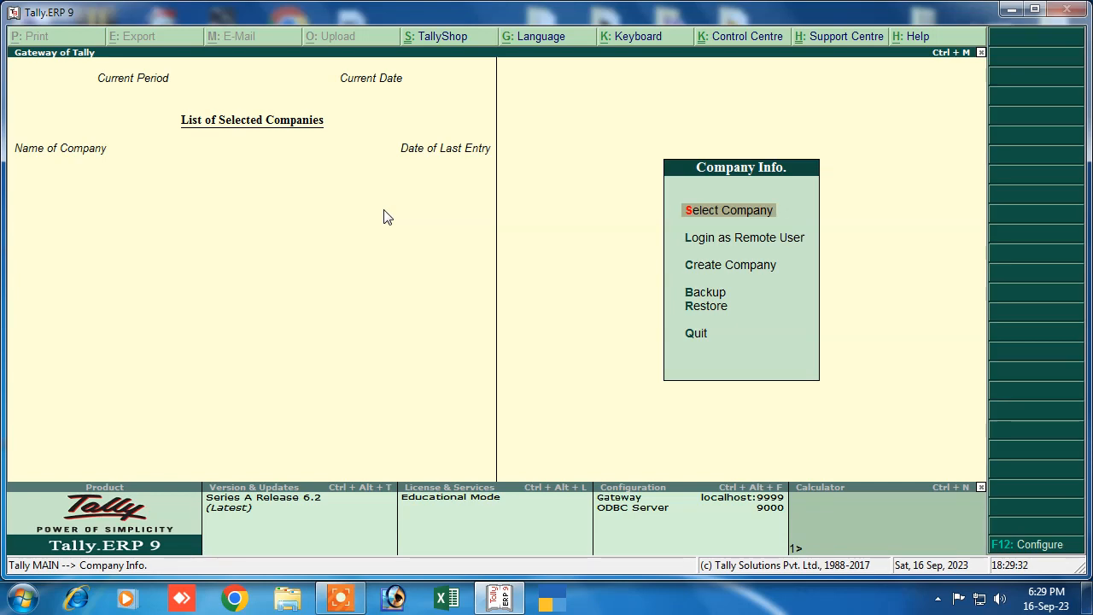
Create a company named Abc in India with Bihar as its state, keeping the remaining default details.
left_click(712, 273)
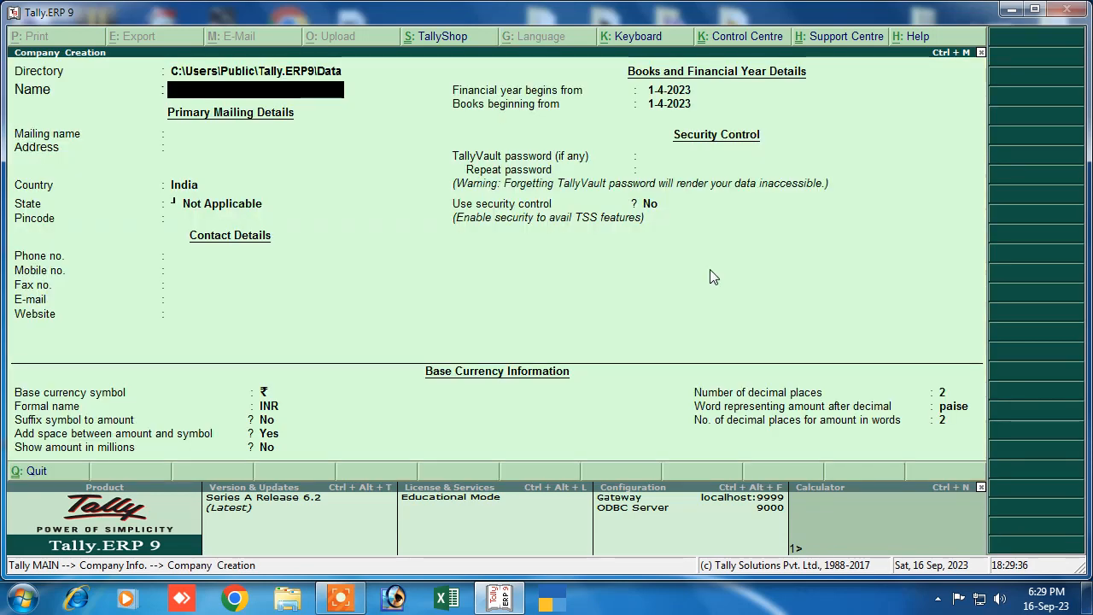
type("Ab")
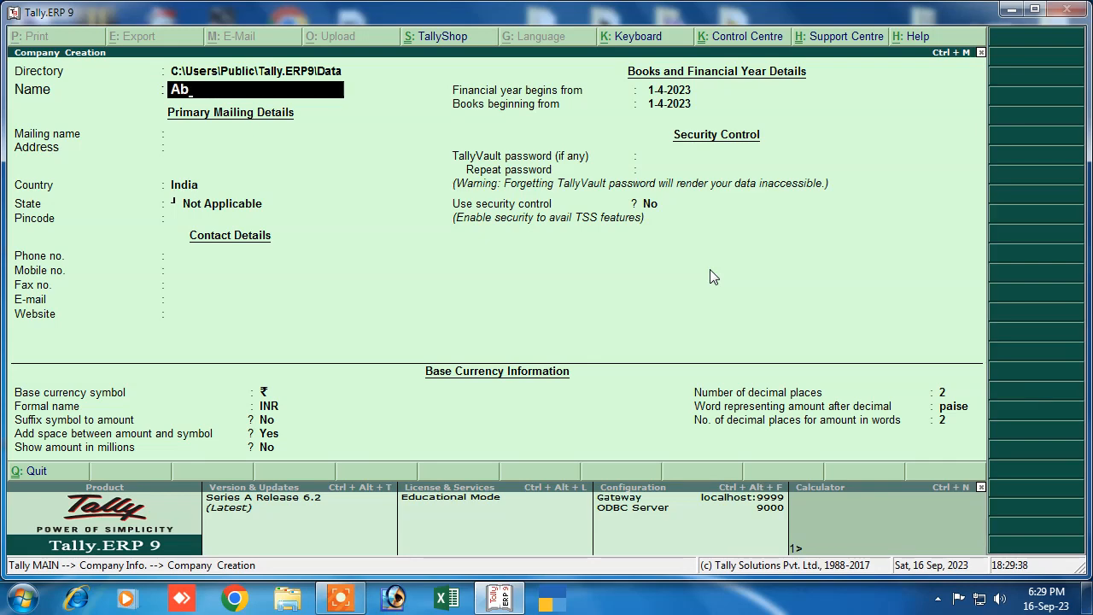
type("c")
key("Return")
key("Return")
key("Return")
key("Return")
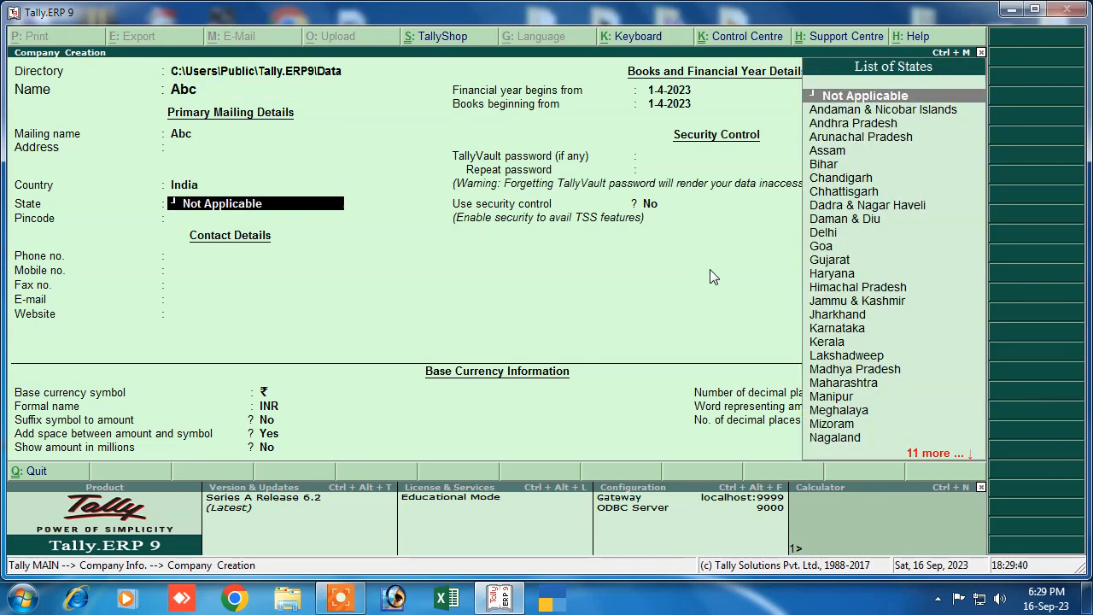
type("b")
key("Return")
key("Return")
key("Return")
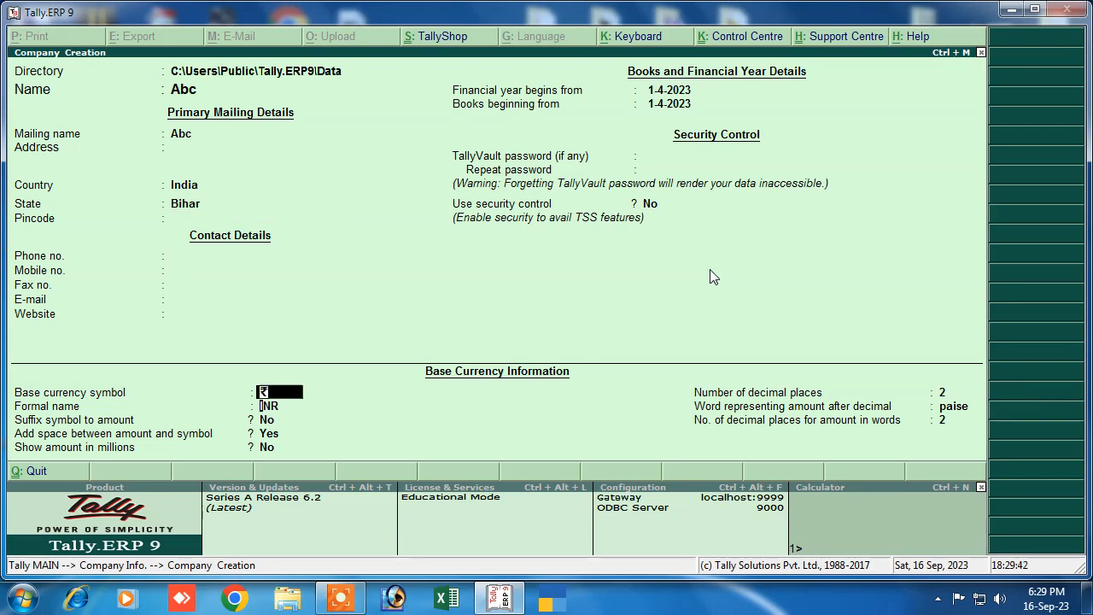
key("ctrl+a")
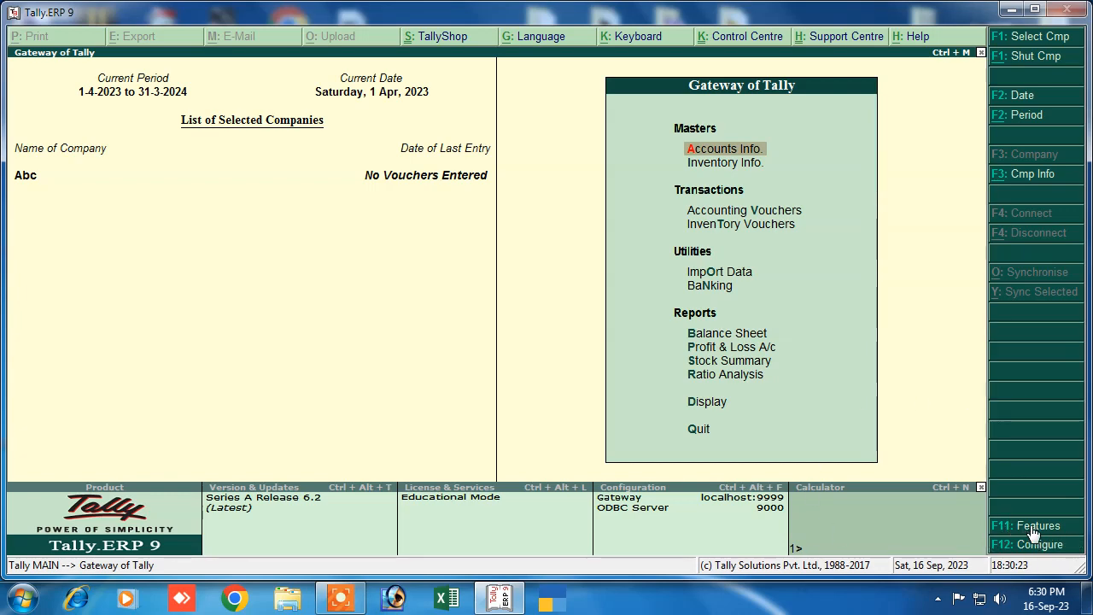
Enable Goods and Services Tax in the company's statutory and taxation features and open its GST details.
left_click(1007, 535)
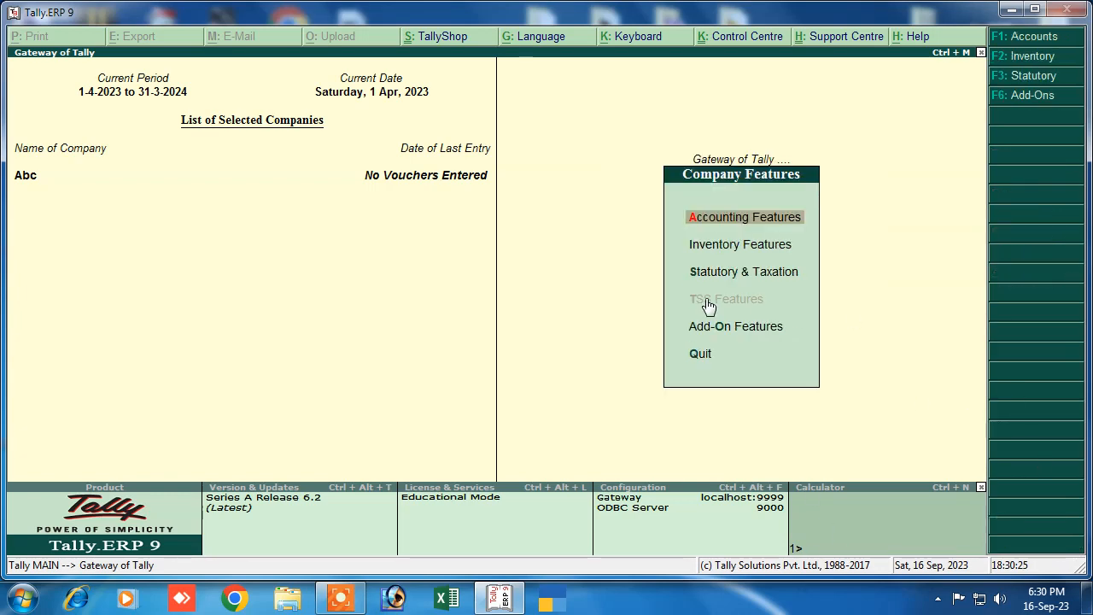
left_click(722, 272)
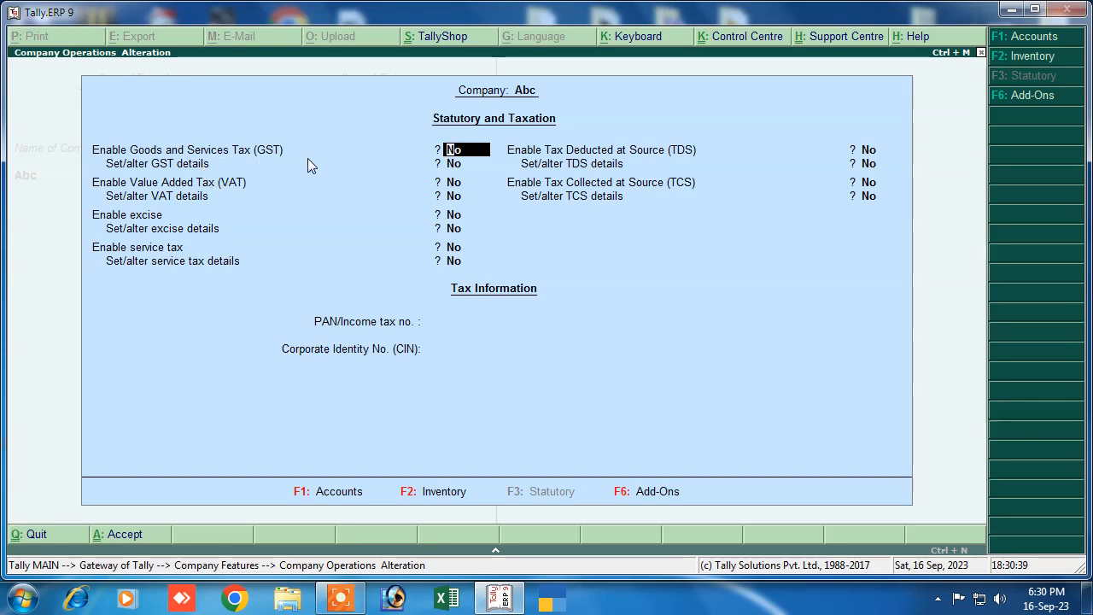
key("y")
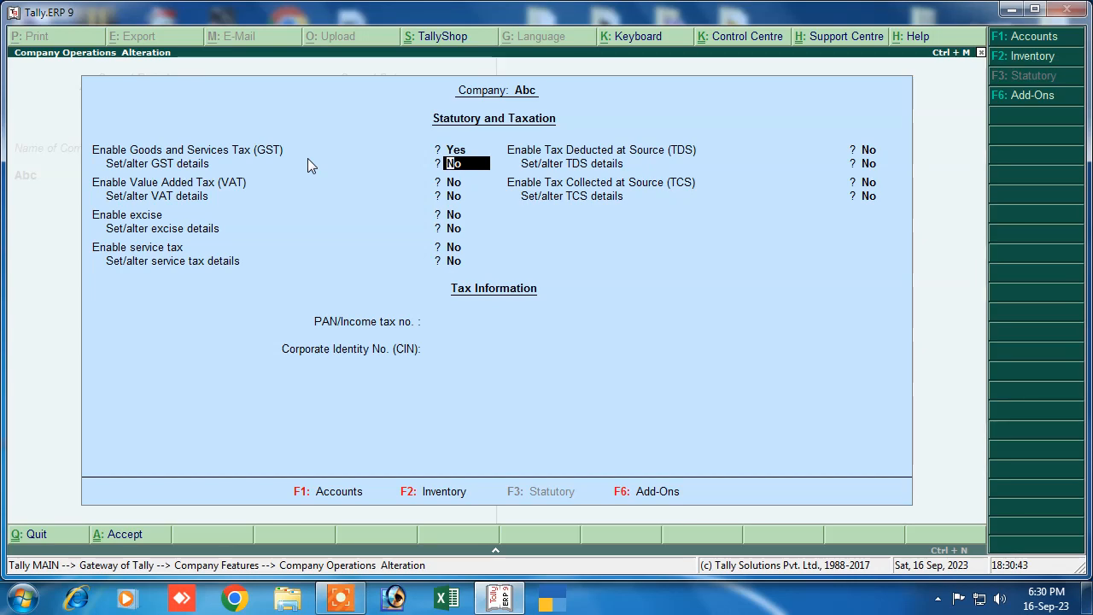
type("y")
key("Return")
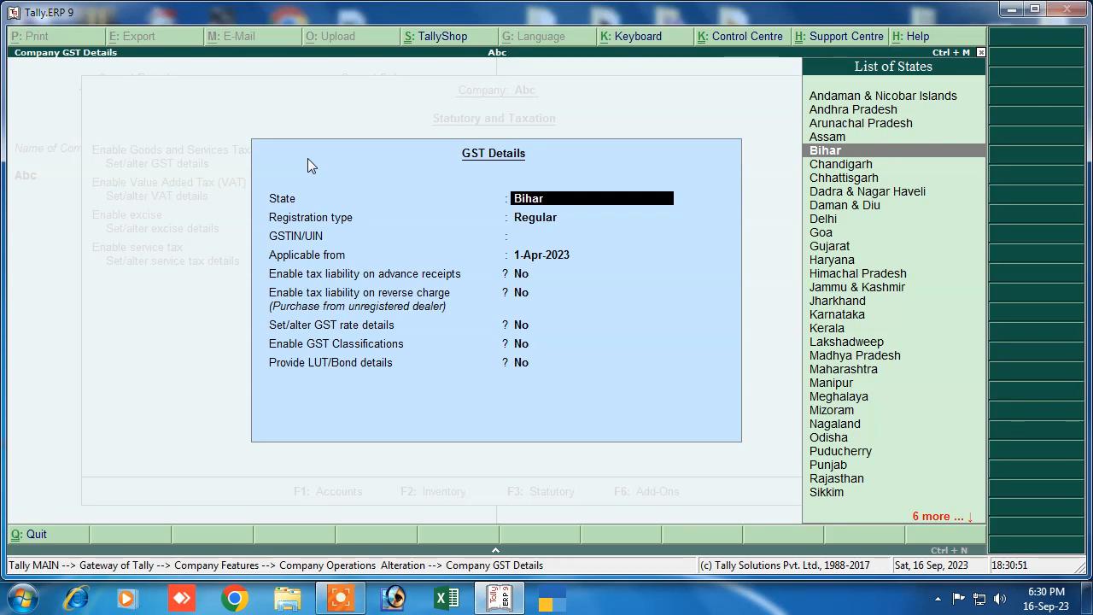
Fill in the company's GSTIN with state Bihar and registration type Regular, keeping the other GST defaults.
key("Return")
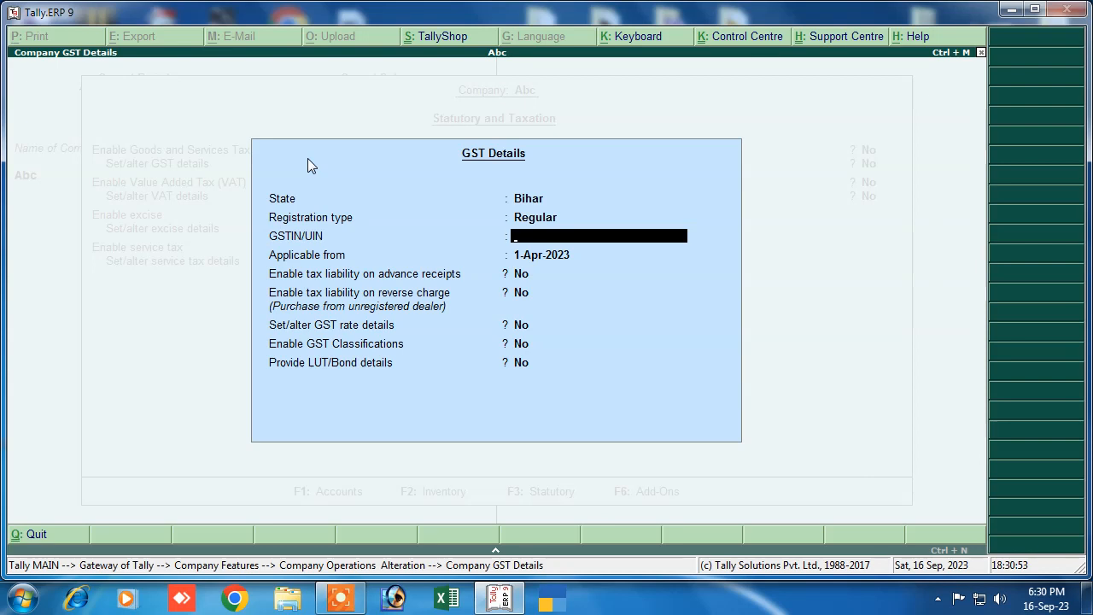
type("FGFDG456FD4G65")
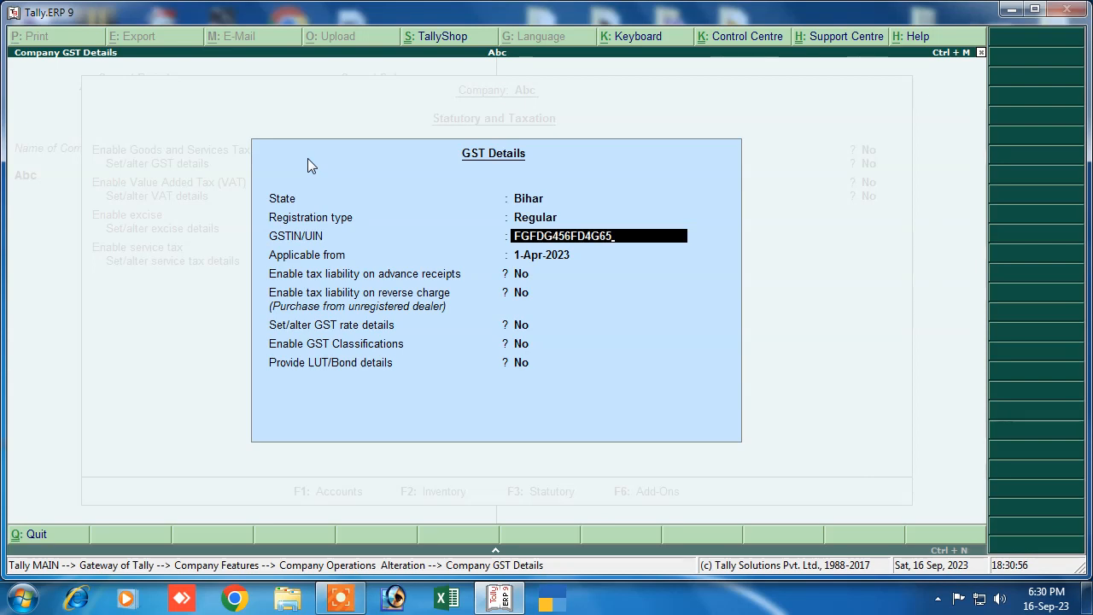
key("Return")
key("Return")
key("Return")
key("Return")
key("Return")
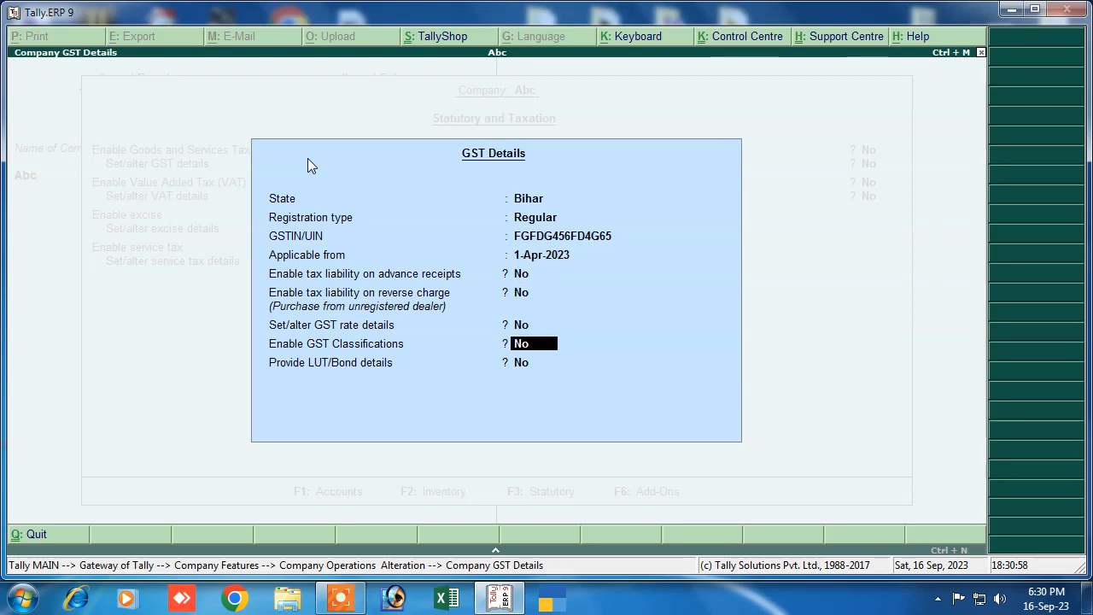
key("Return")
key("Return")
Leave the other taxes disabled, save the statutory settings and return to the Gateway of Tally.
key("Return")
key("Return")
key("Return")
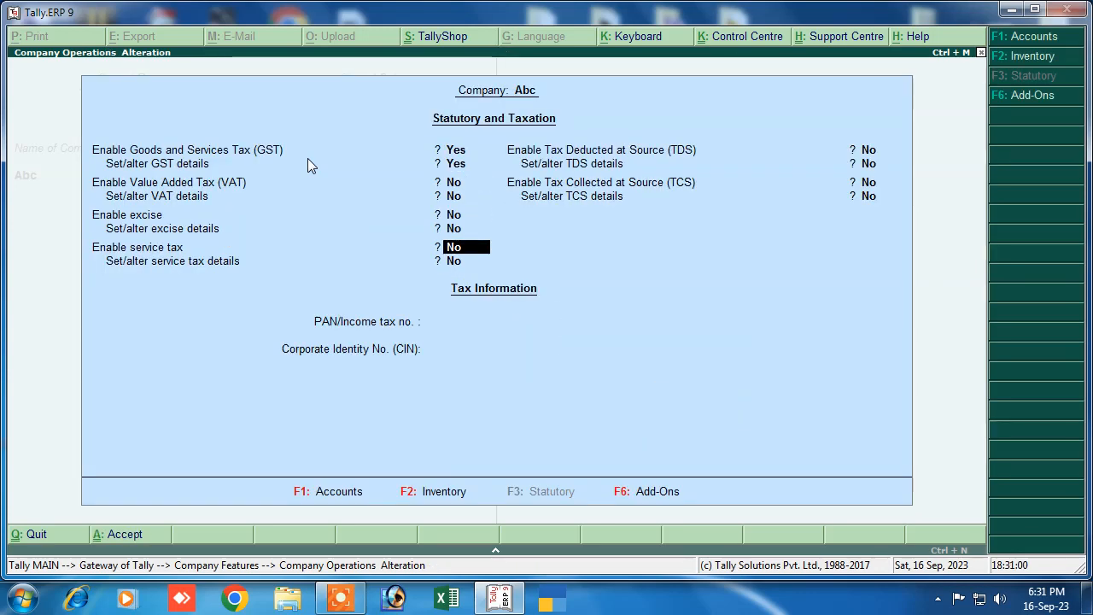
key("Return")
key("Return")
key("Return")
key("Return")
key("Return")
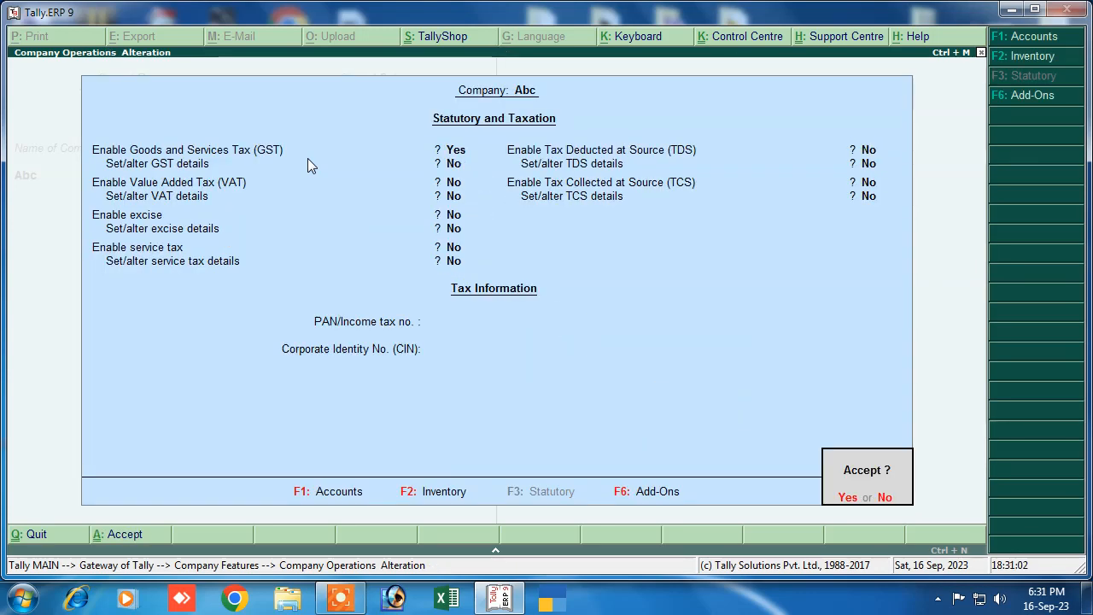
key("Return")
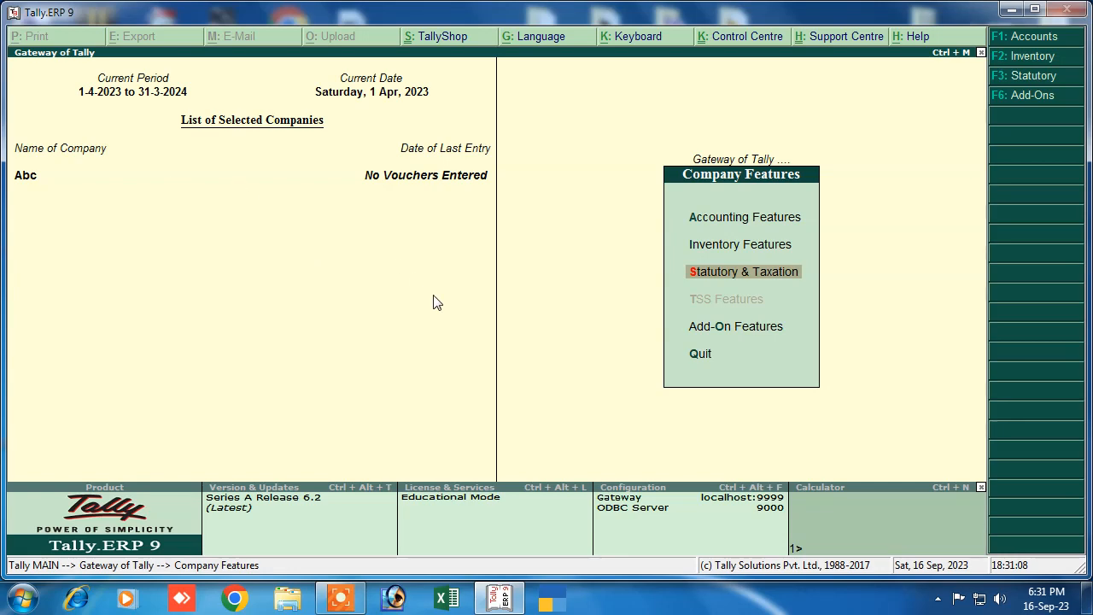
key("Escape")
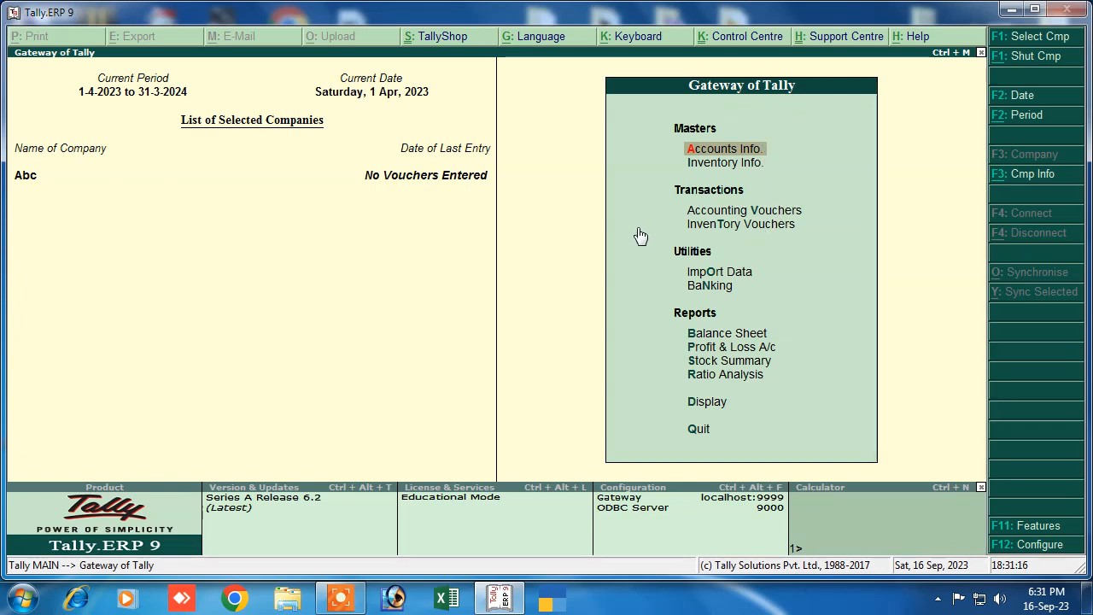
Start a new single ledger named Purchase and place it under the Purchase Accounts group.
left_click(705, 152)
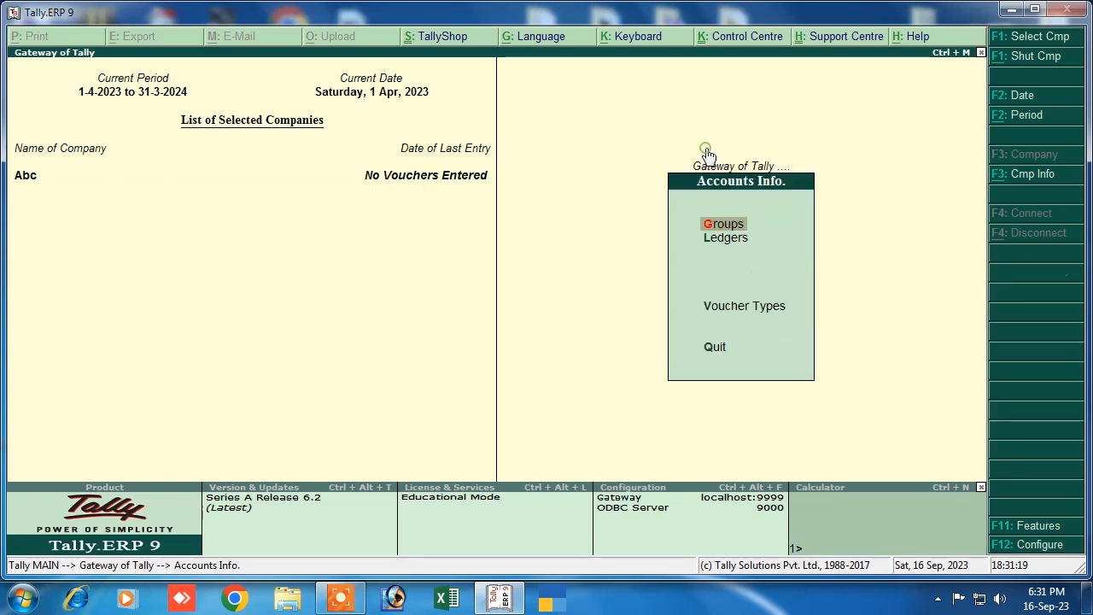
left_click(713, 247)
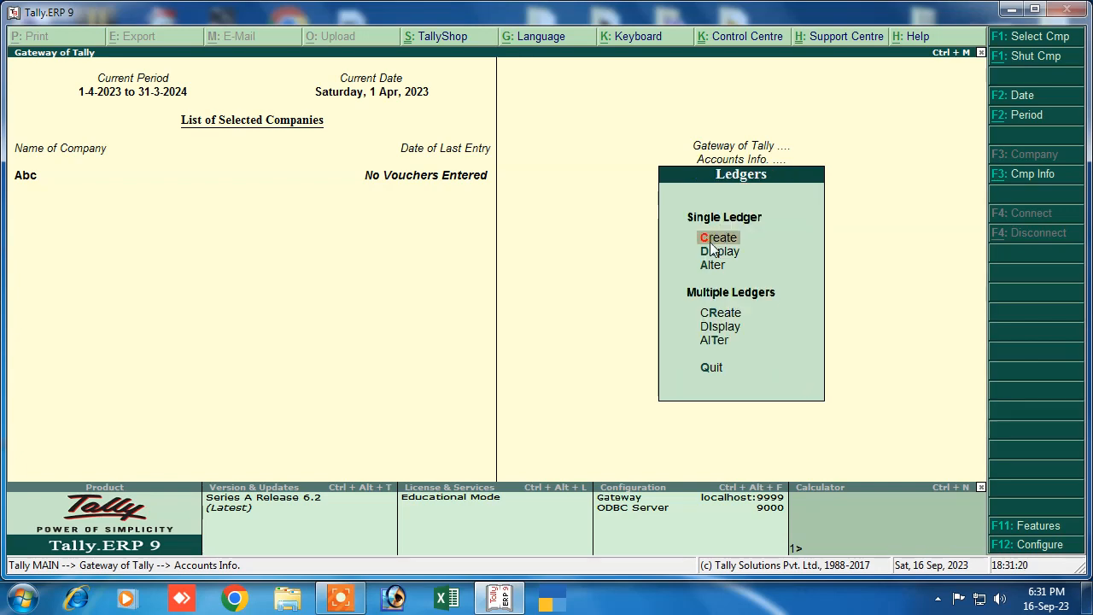
left_click(711, 240)
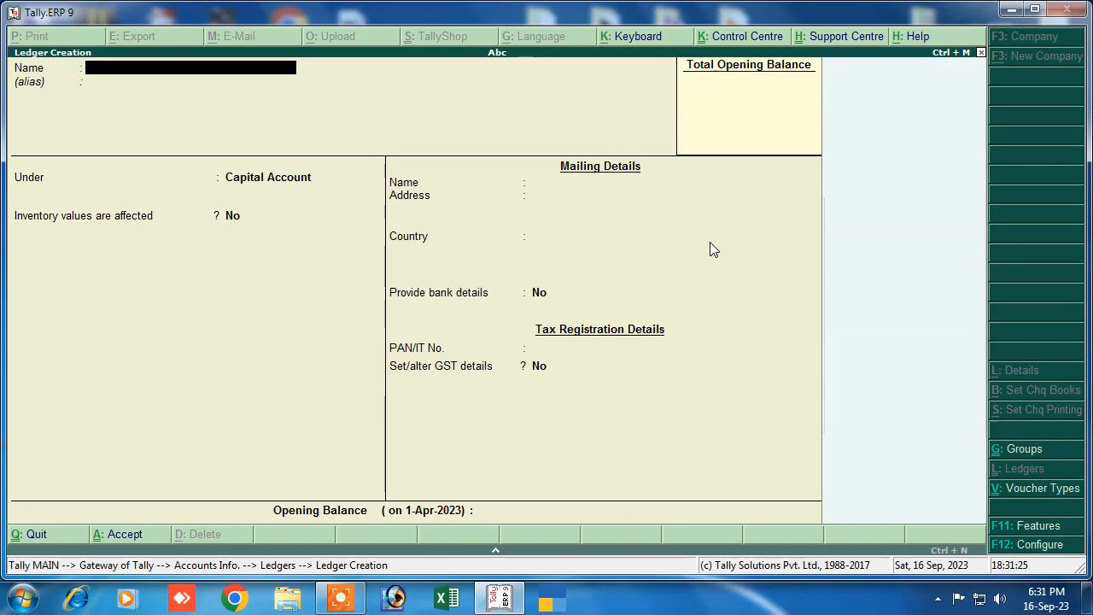
type("Purchase")
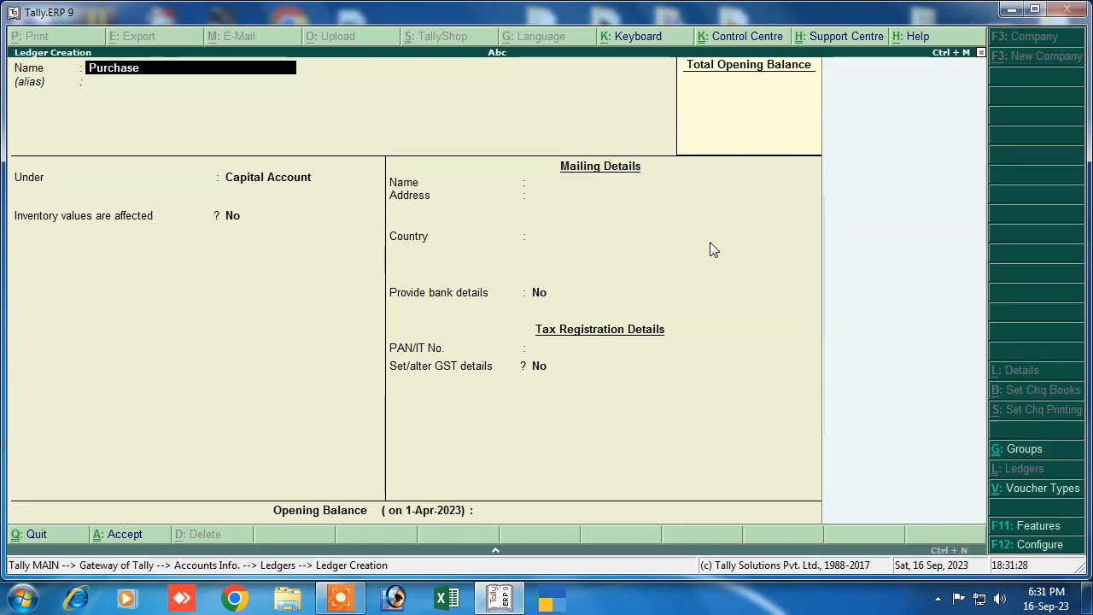
key("Return")
key("Return")
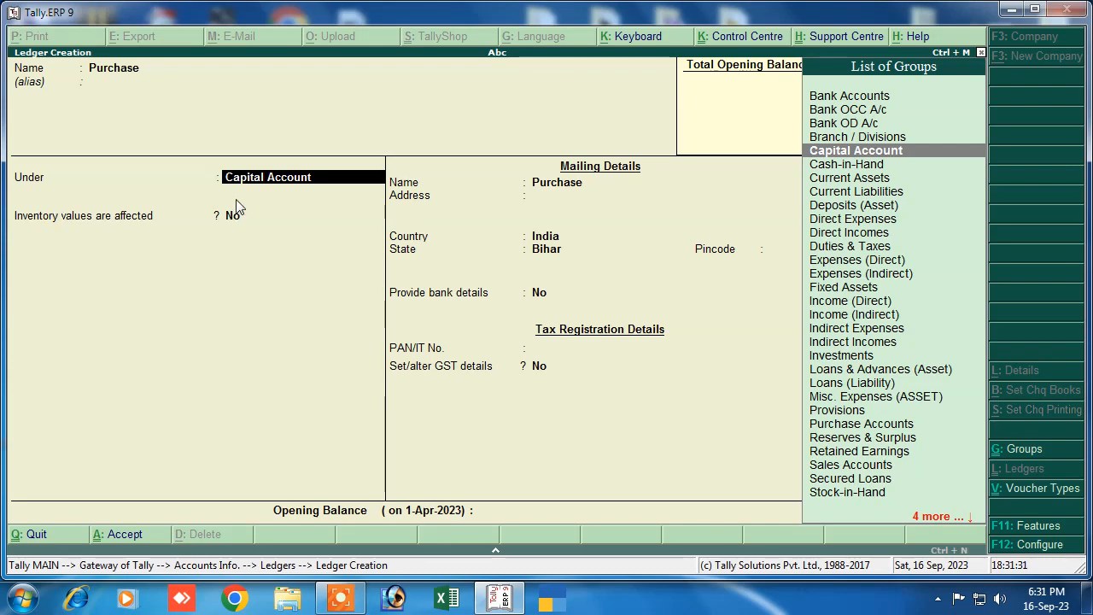
left_click(874, 427)
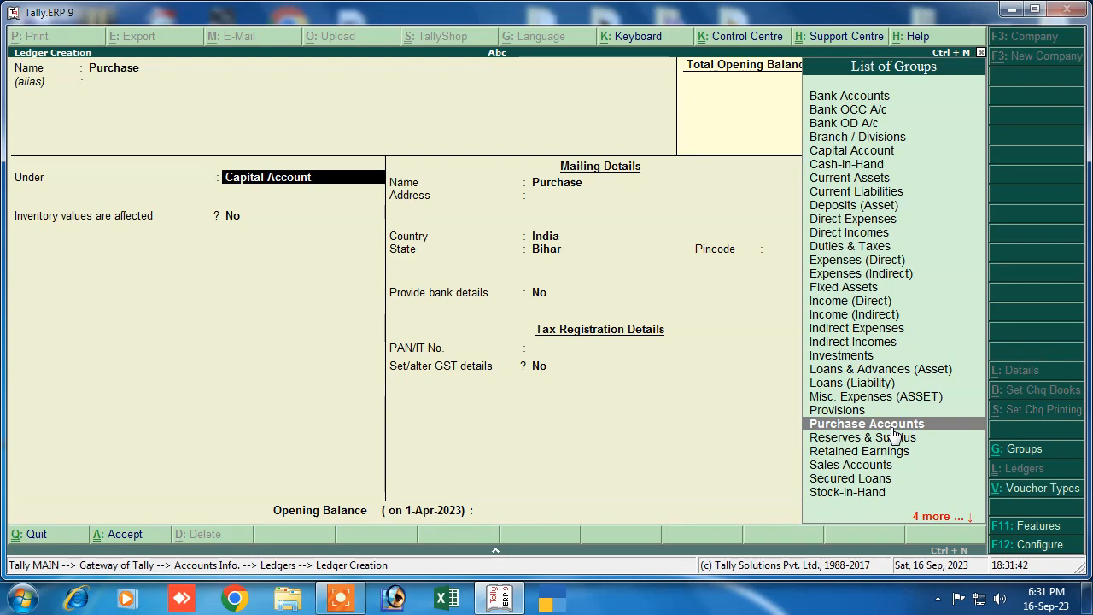
key("Return")
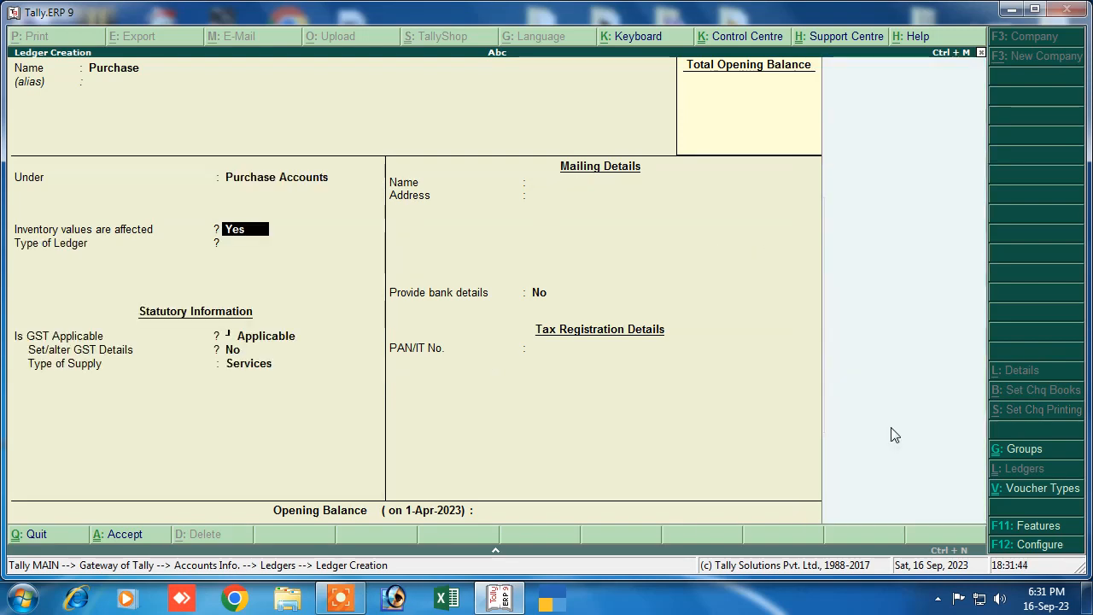
Keep inventory values affected, ledger type Not Applicable and GST Applicable, and open the Purchase ledger's GST details.
key("Return")
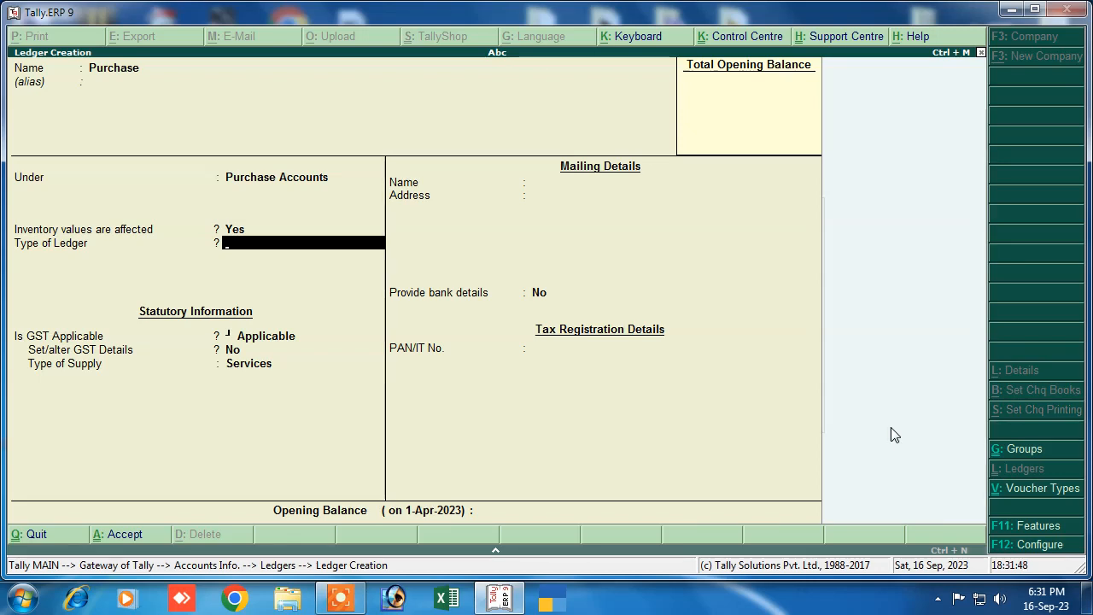
key("Return")
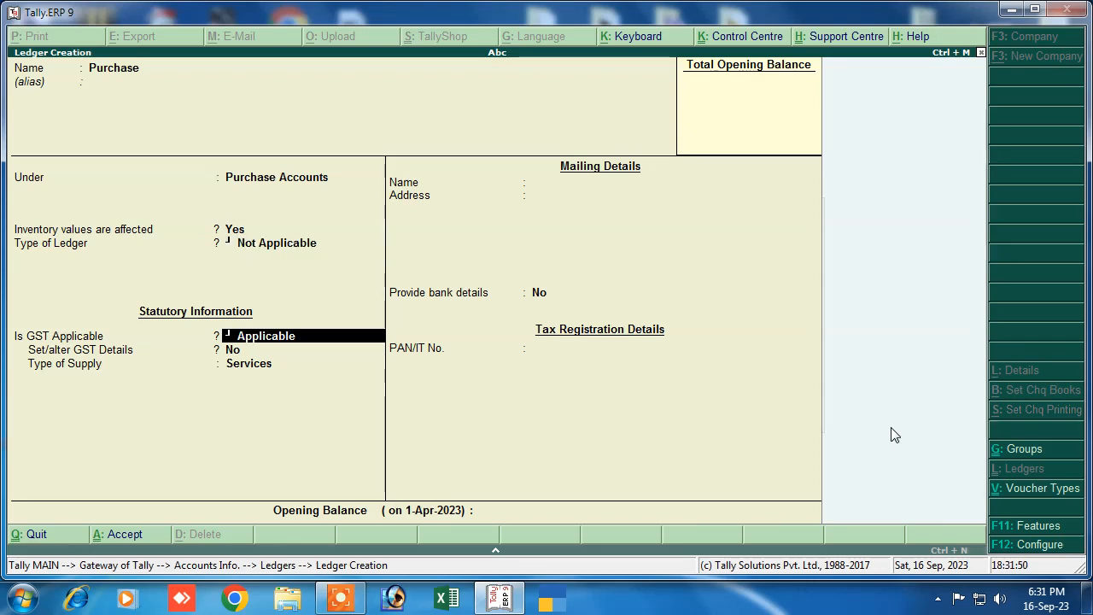
key("Return")
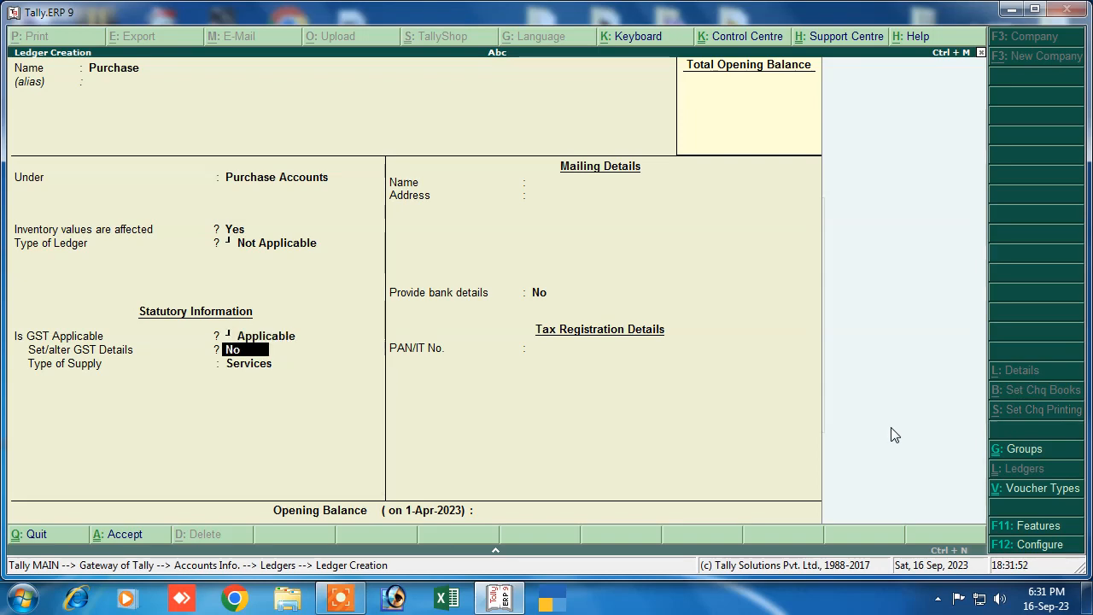
type("y")
key("Return")
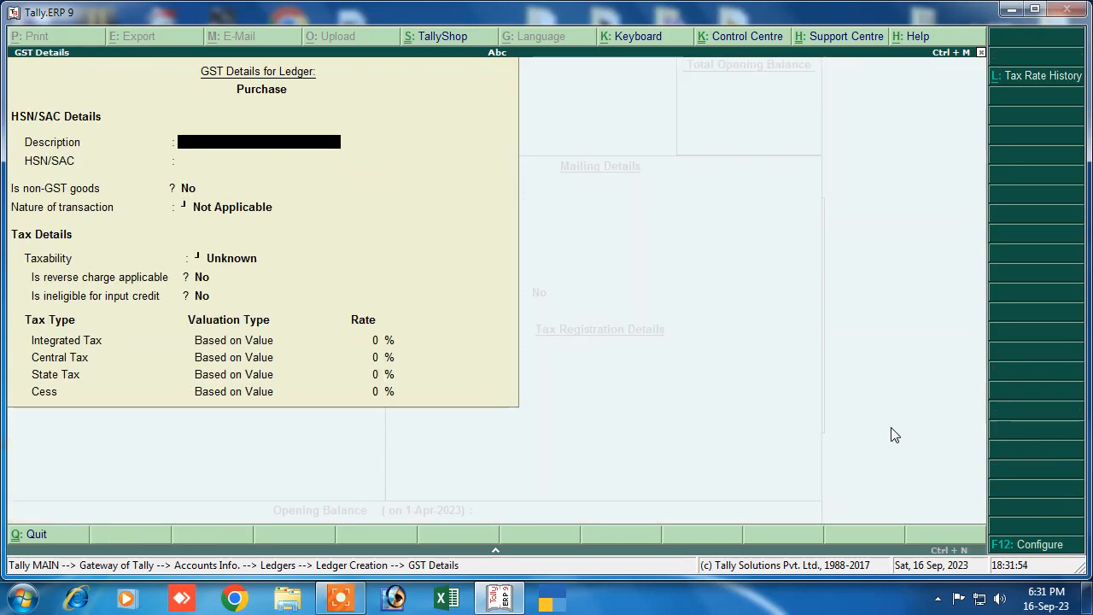
Set the GST description to Goods and the HSN/SAC code to 7854, leaving non-GST goods at No.
type("Goods")
key("Return")
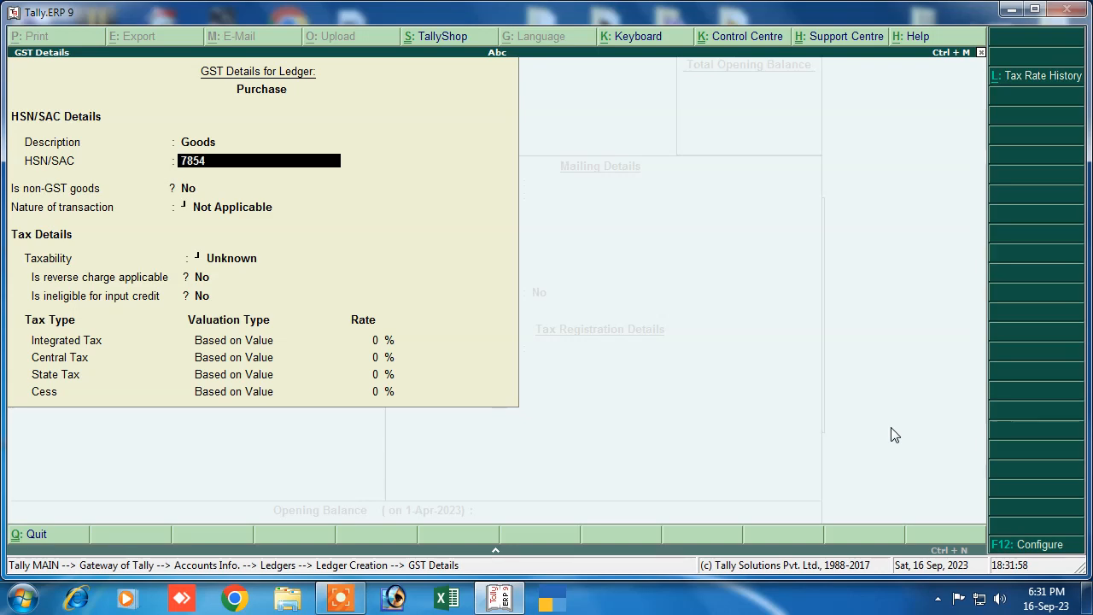
type("7854")
key("Return")
key("Return")
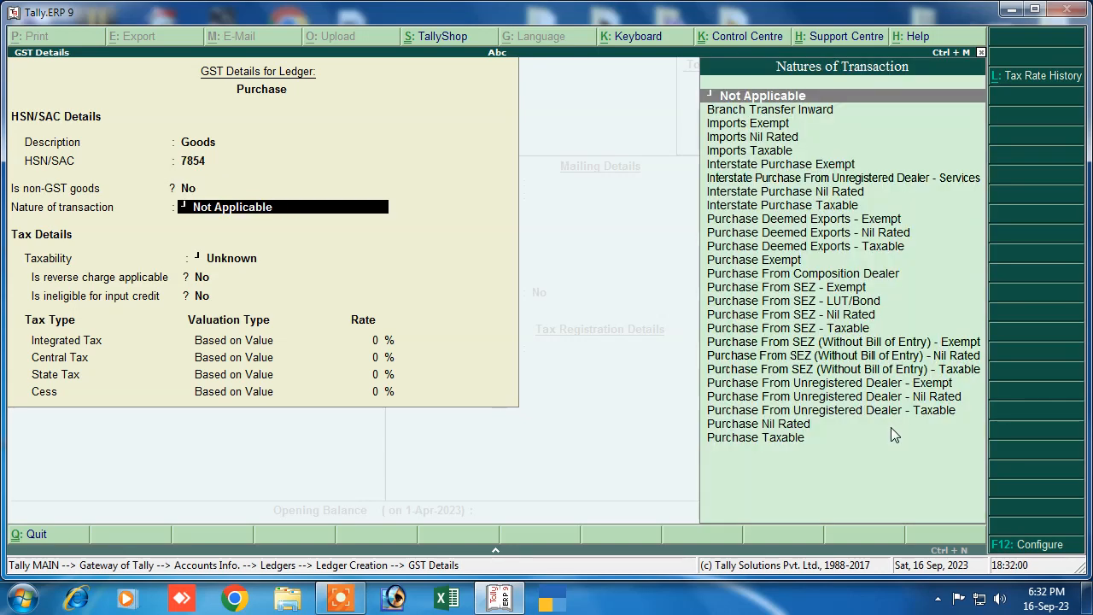
Set the ledger's nature of transaction to Purchase Taxable.
key("Down")
key("Down")
key("Down")
key("Down")
key("Down")
key("Down")
key("Down")
key("Down")
key("Down")
key("Down")
key("Down")
key("Down")
key("Down")
key("Down")
key("Down")
key("Down")
key("Down")
key("Down")
key("Down")
key("Down")
key("Down")
key("Down")
key("Down")
key("Down")
key("Down")
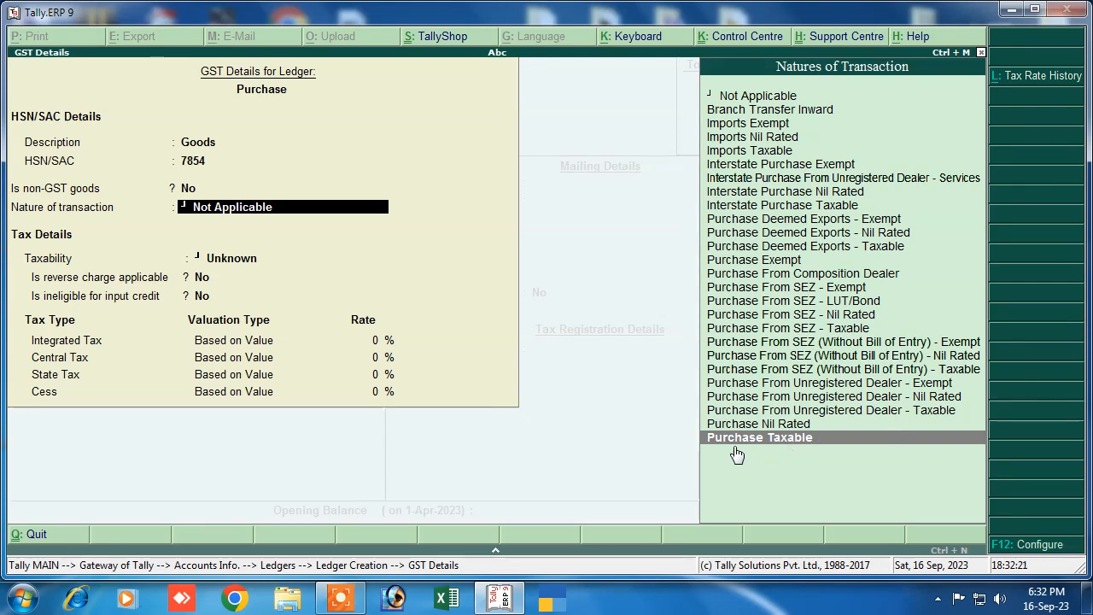
left_click(782, 440)
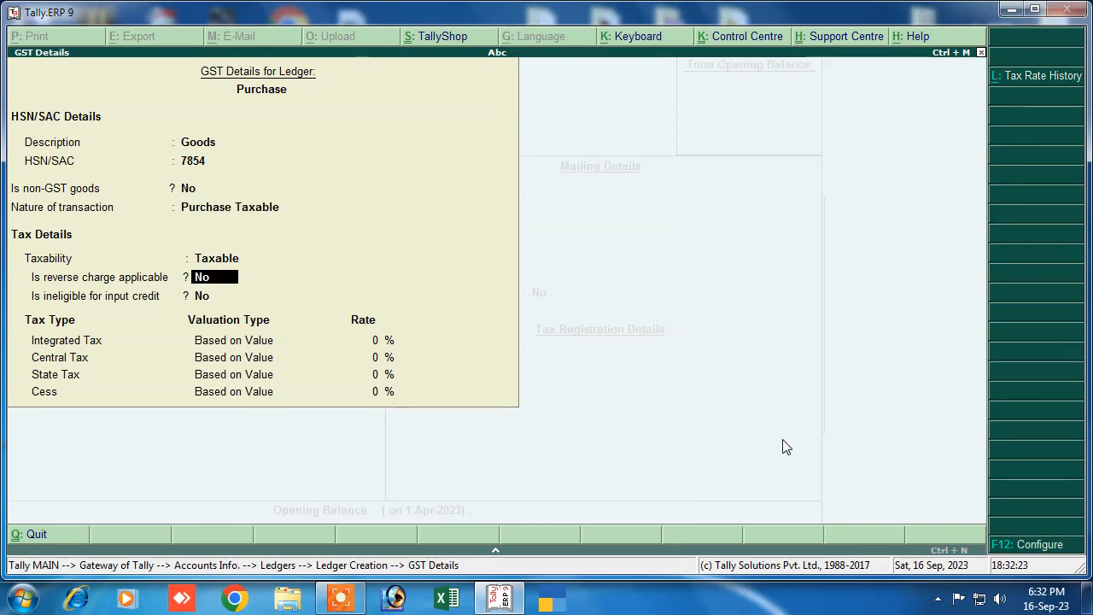
Set the integrated tax rate to 18%, keep reverse charge and input credit ineligibility at No, and save the GST details.
key("Return")
key("Return")
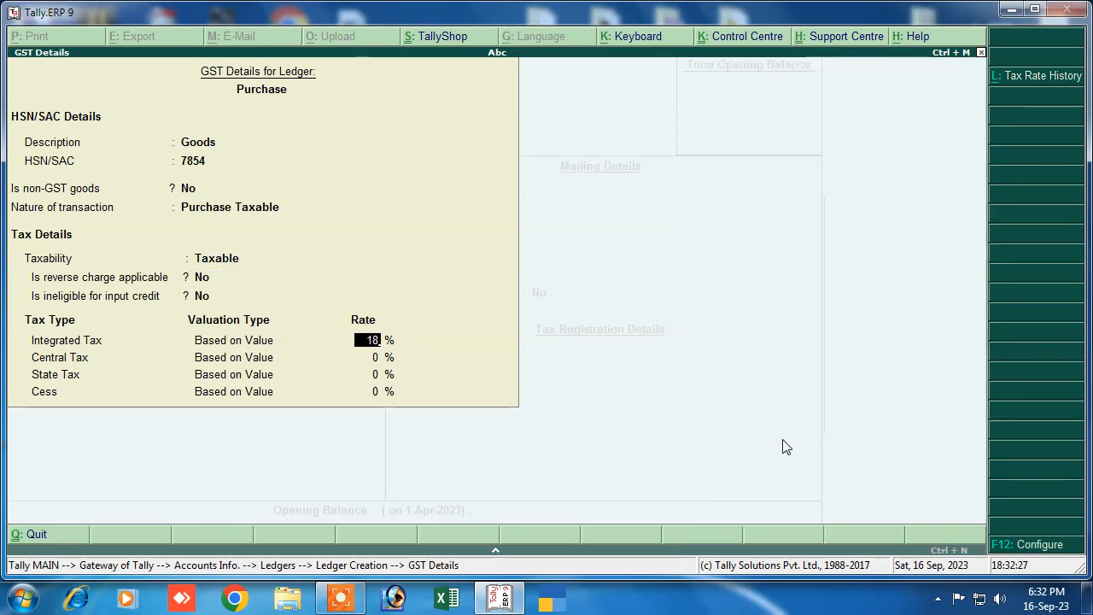
key("Return")
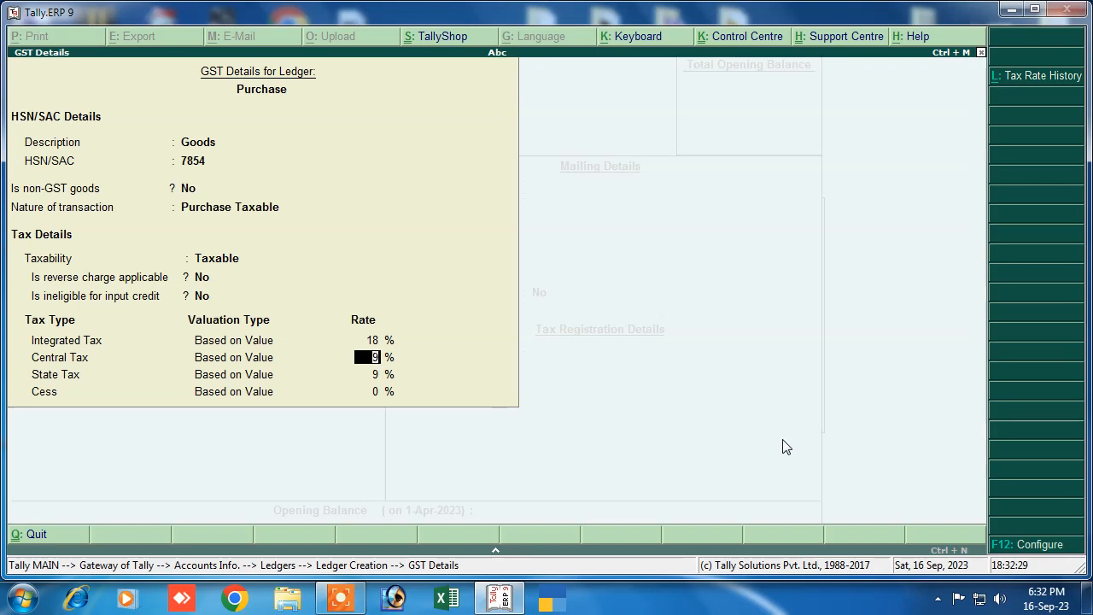
key("Return")
key("Return")
key("Return")
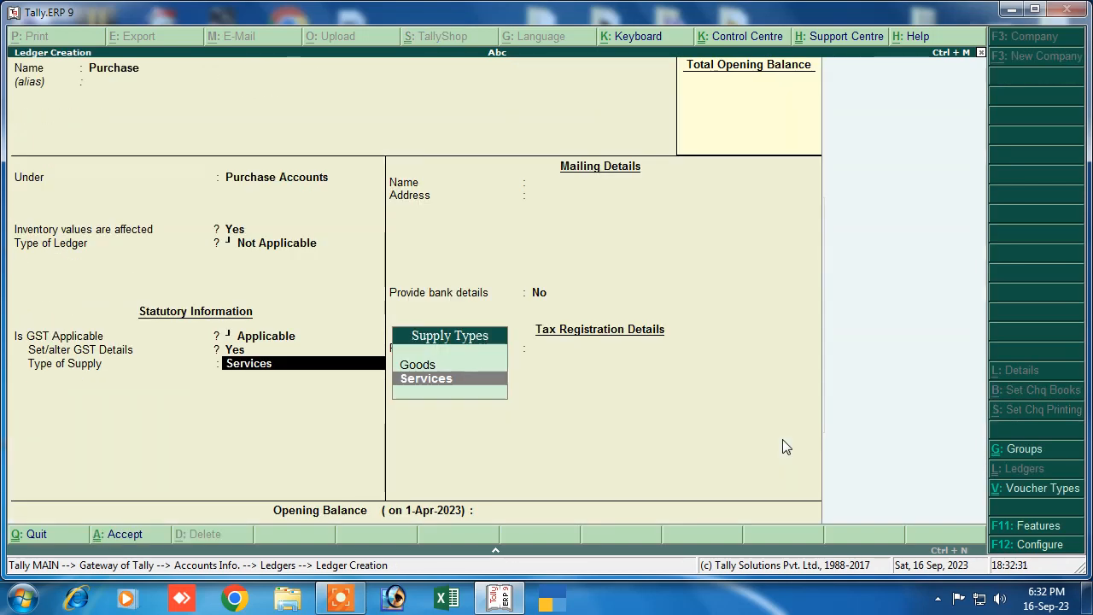
Set the Purchase ledger's type of supply to Goods and proceed to the acceptance of the ledger.
key("Up")
key("Return")
key("Return")
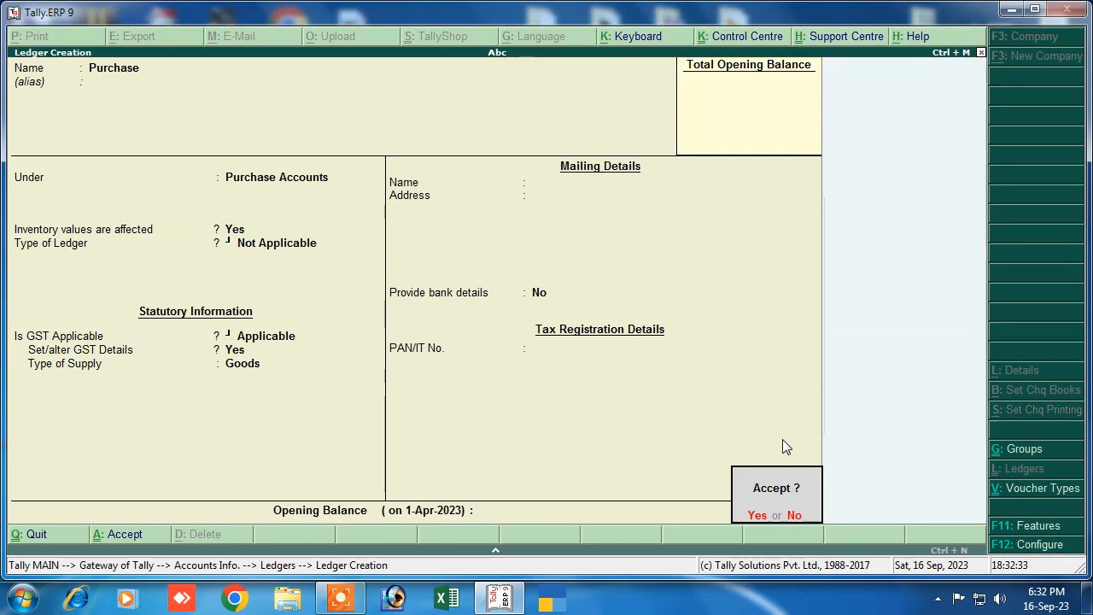
Save the Purchase ledger and start a new ledger named Sales under the Sales Accounts group.
key("Return")
type("Sales")
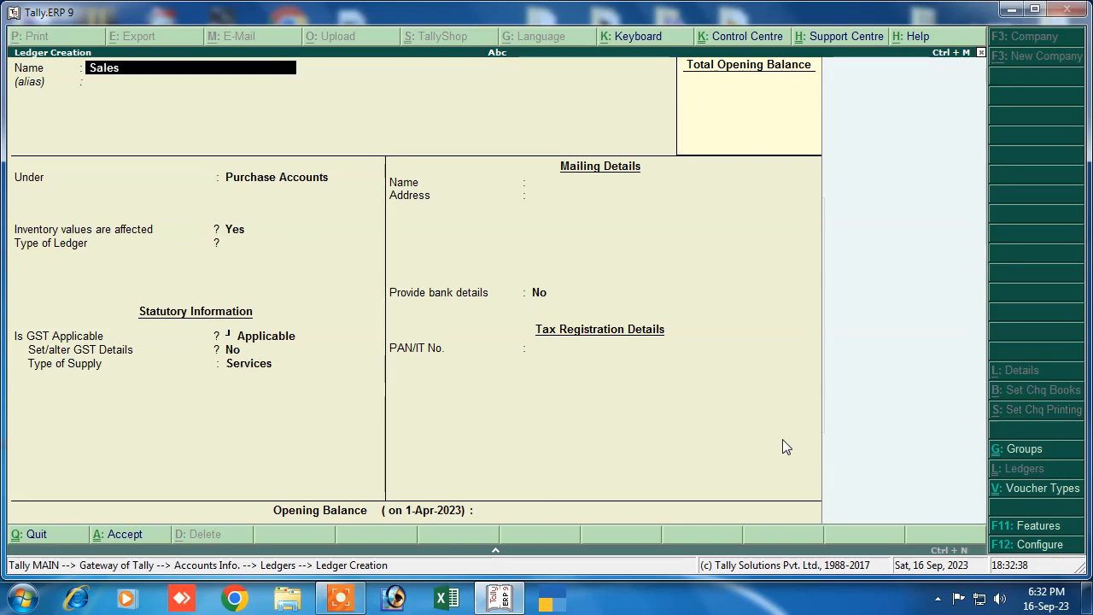
key("Return")
key("Return")
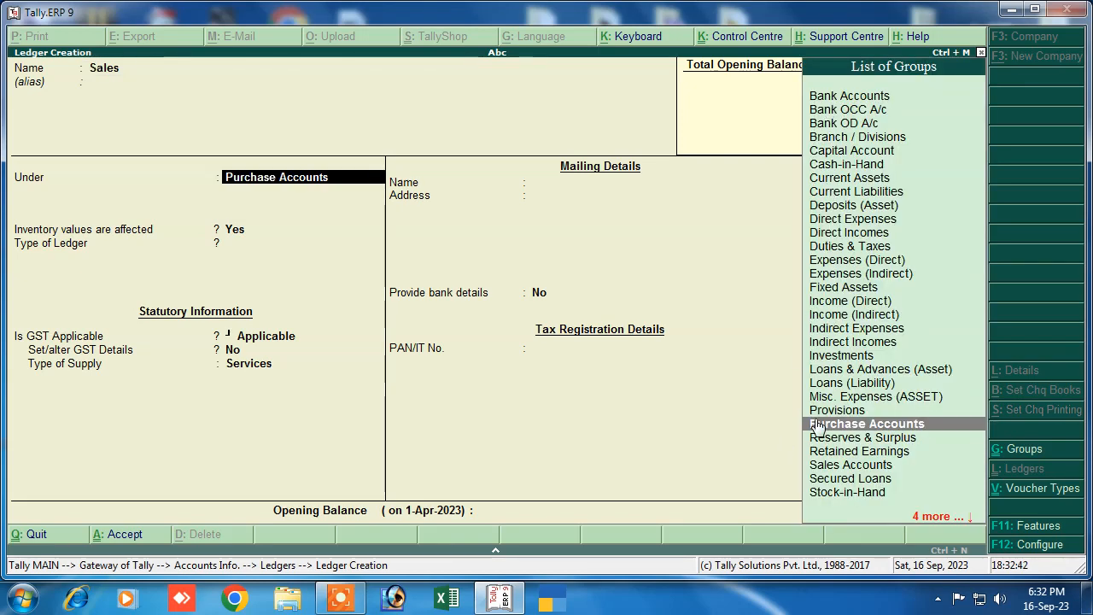
left_click(826, 470)
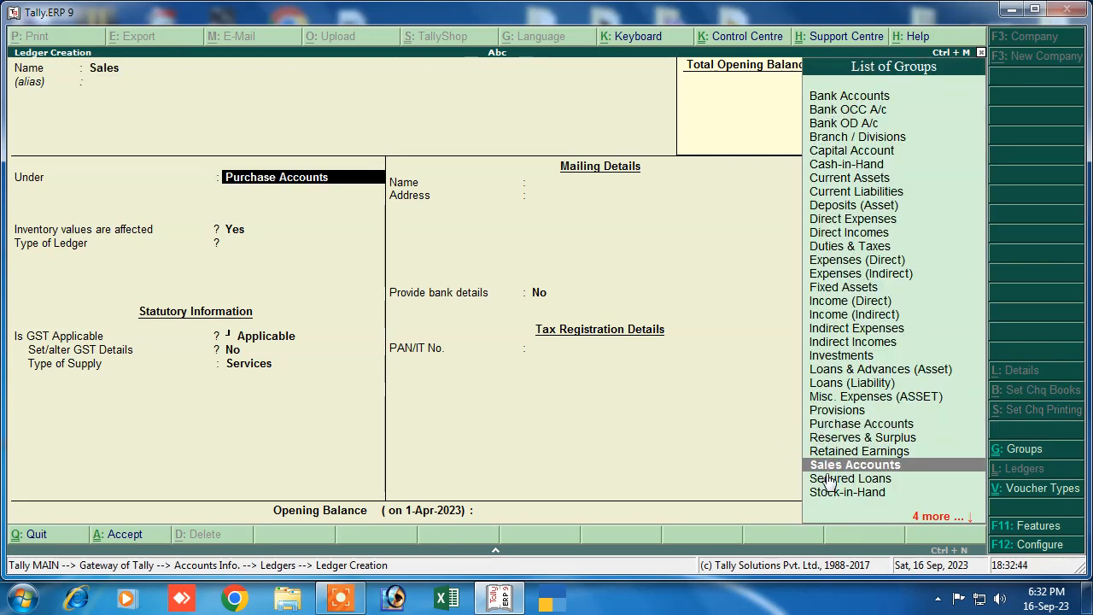
key("Return")
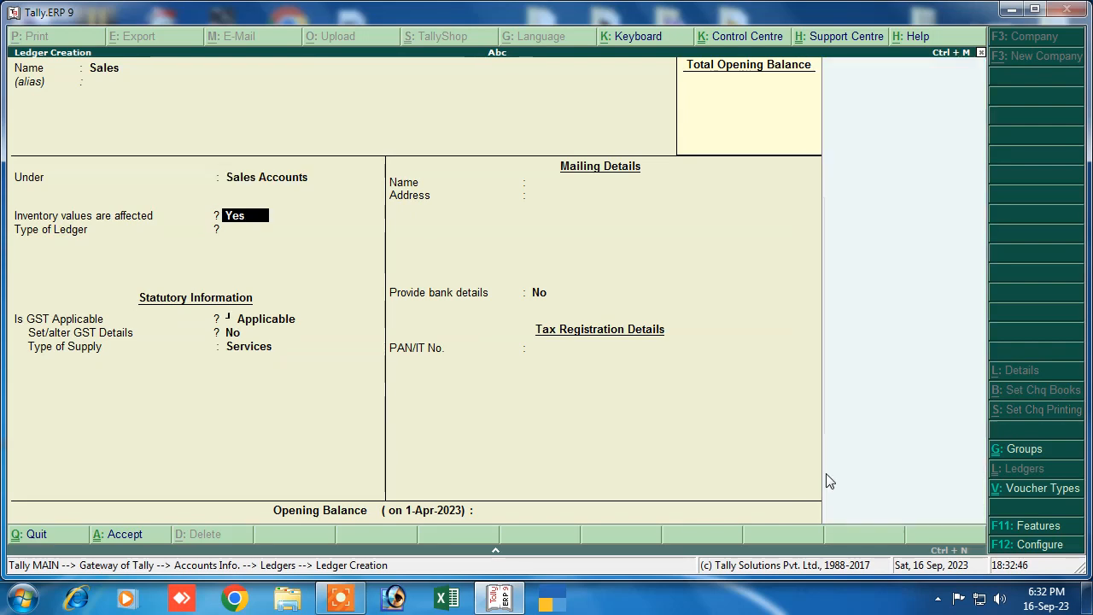
Keep inventory values affected at Yes, ledger type Not Applicable and GST Applicable for Sales, and enable setting its GST details.
key("Return")
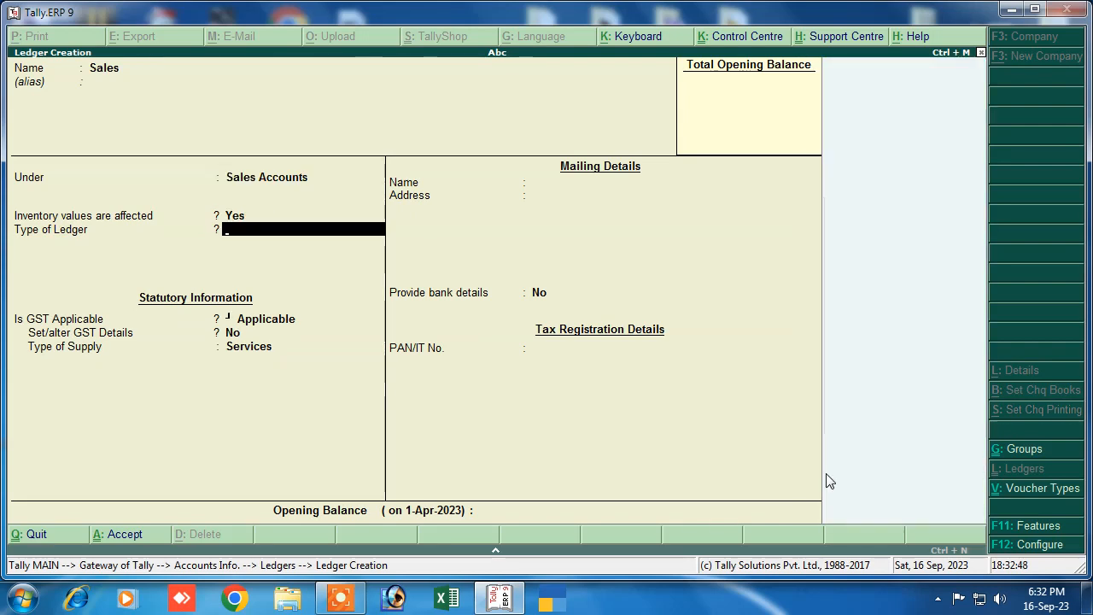
key("Return")
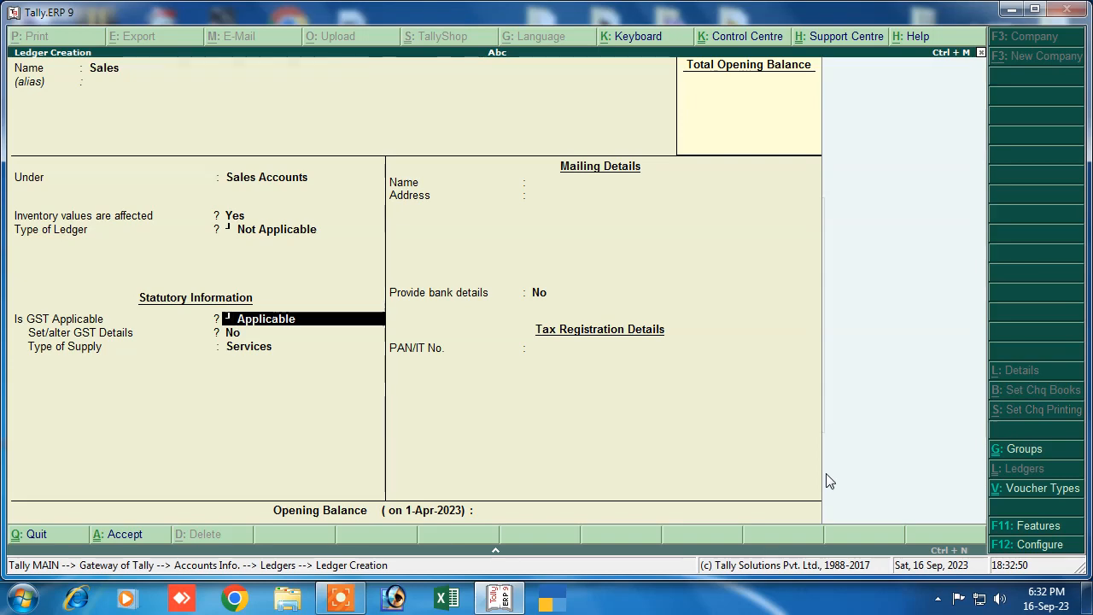
key("Return")
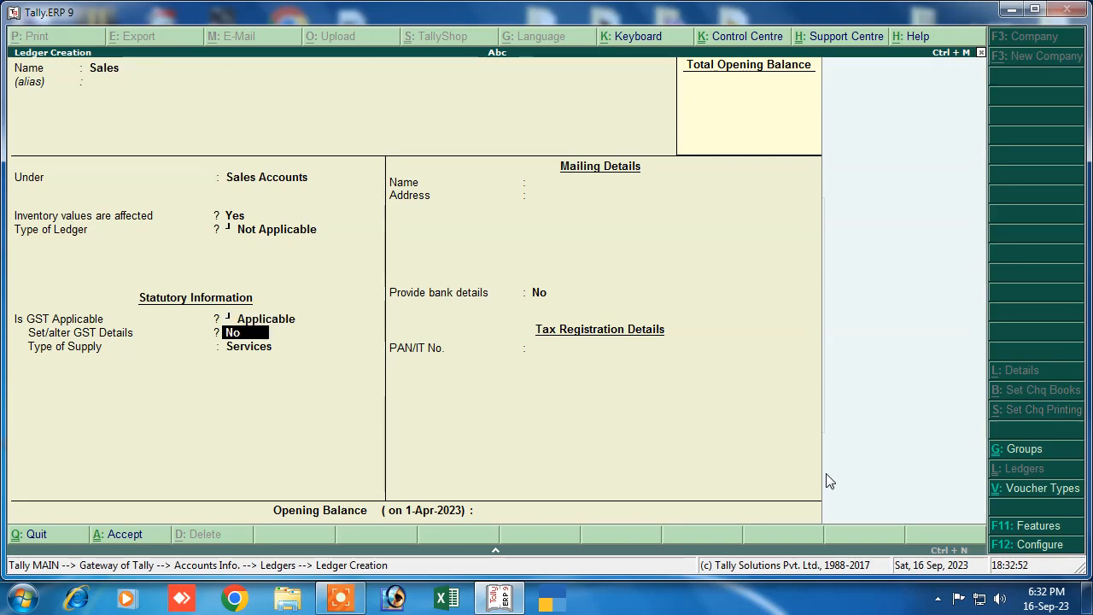
type("y")
key("Return")
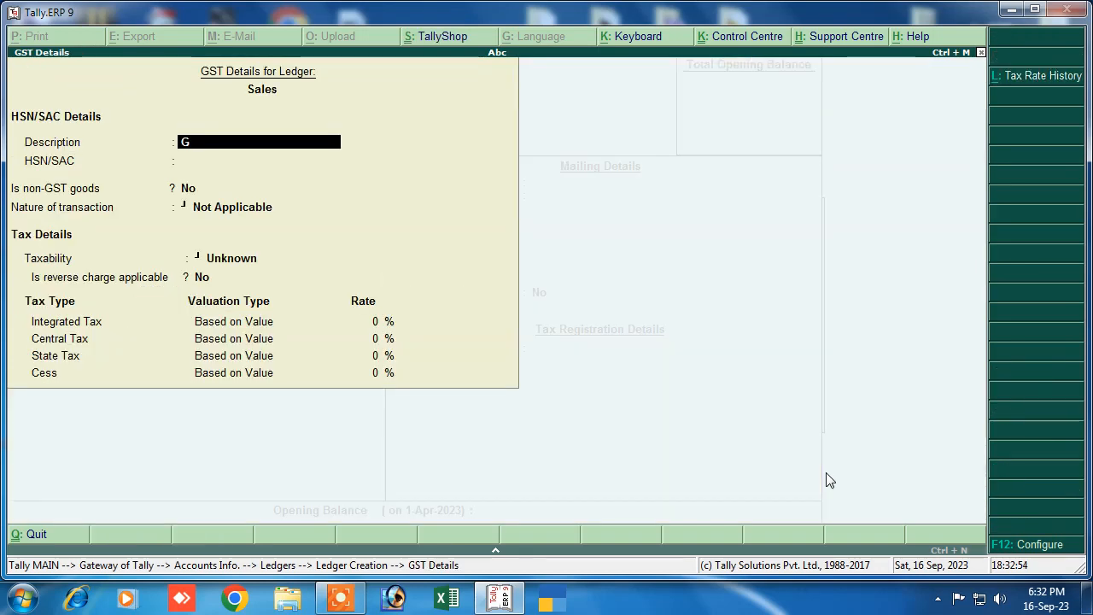
Set the Sales ledger's GST description to Goods and HSN/SAC code to 8457, leaving non-GST goods at No.
type("Goods")
key("Return")
type("8457")
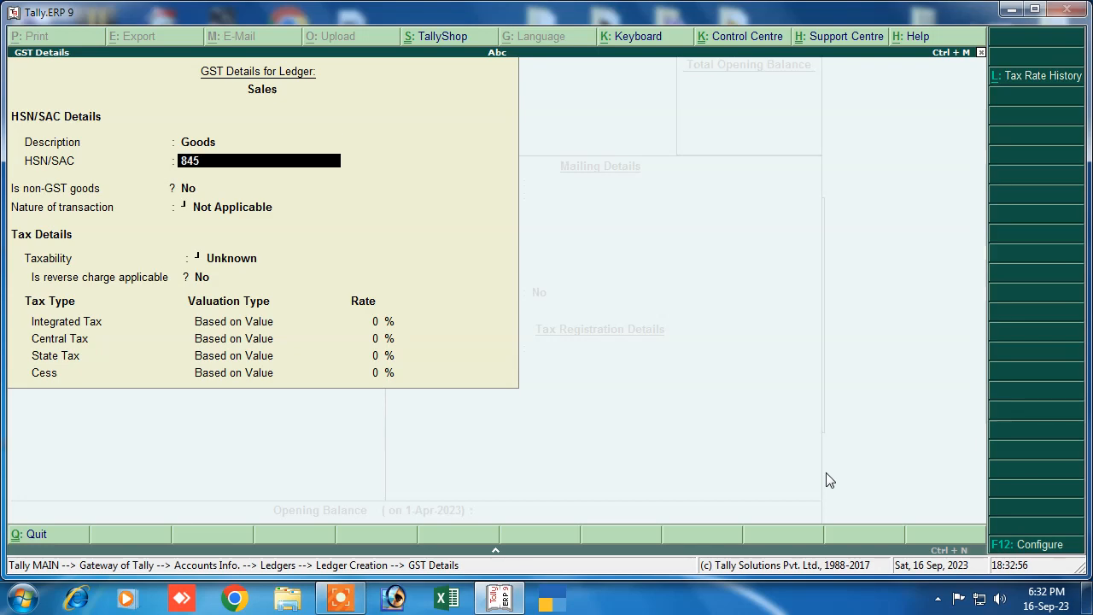
key("Return")
key("Return")
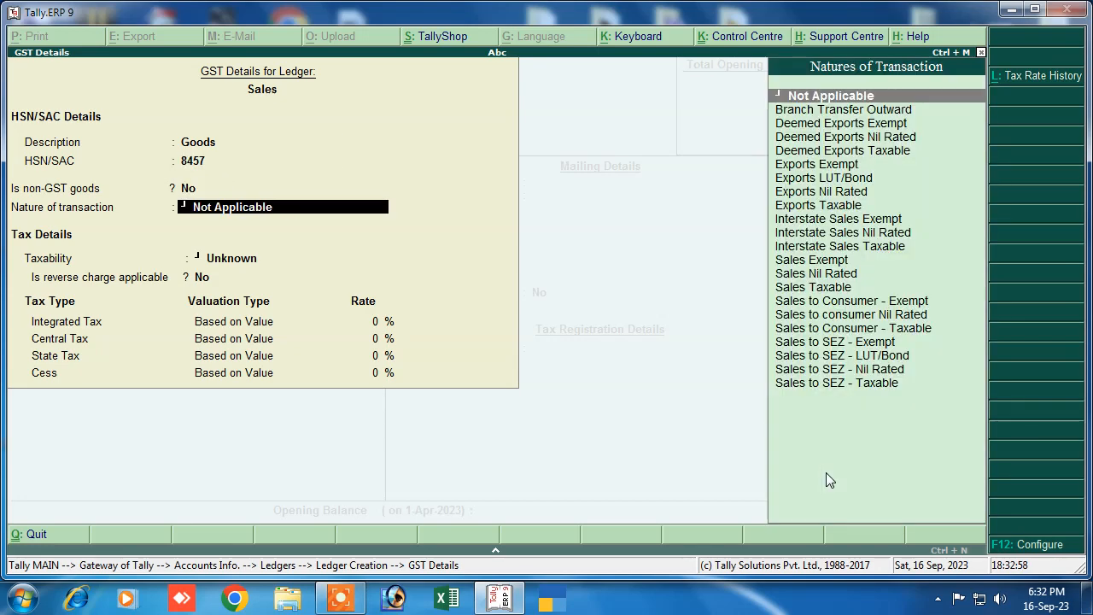
Set the Sales ledger's nature of transaction to Sales Taxable.
key("Down")
key("Down")
key("Down")
key("Down")
key("Down")
key("Down")
key("Down")
key("Down")
key("Down")
key("Down")
key("Down")
key("Down")
key("Down")
key("Down")
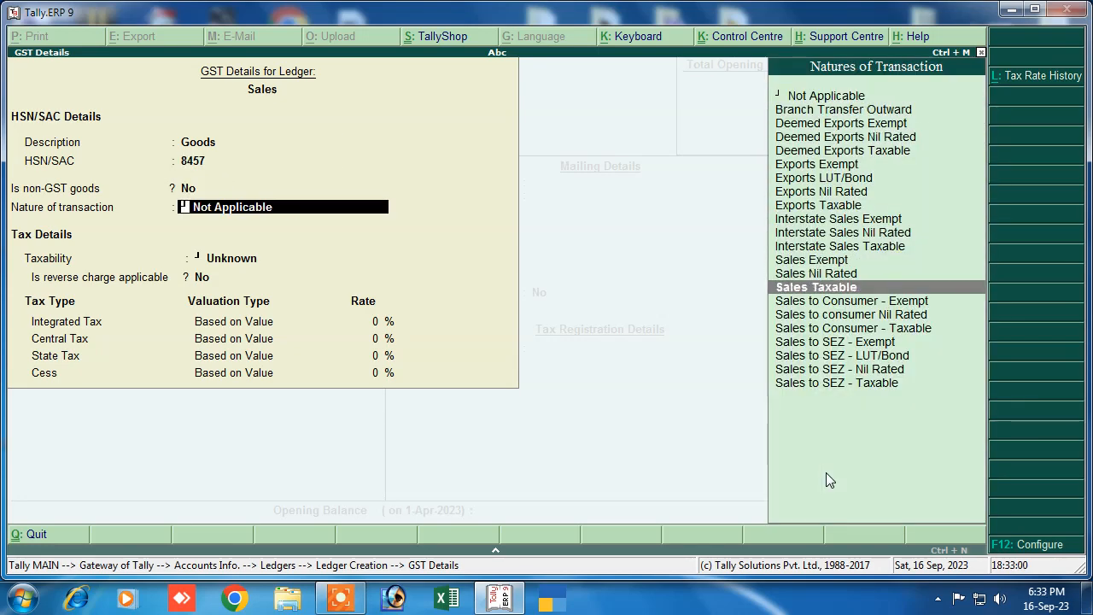
key("Return")
Keep reverse charge at No, set integrated tax to 18% with central and state tax at 9% each, and save the GST details.
key("Return")
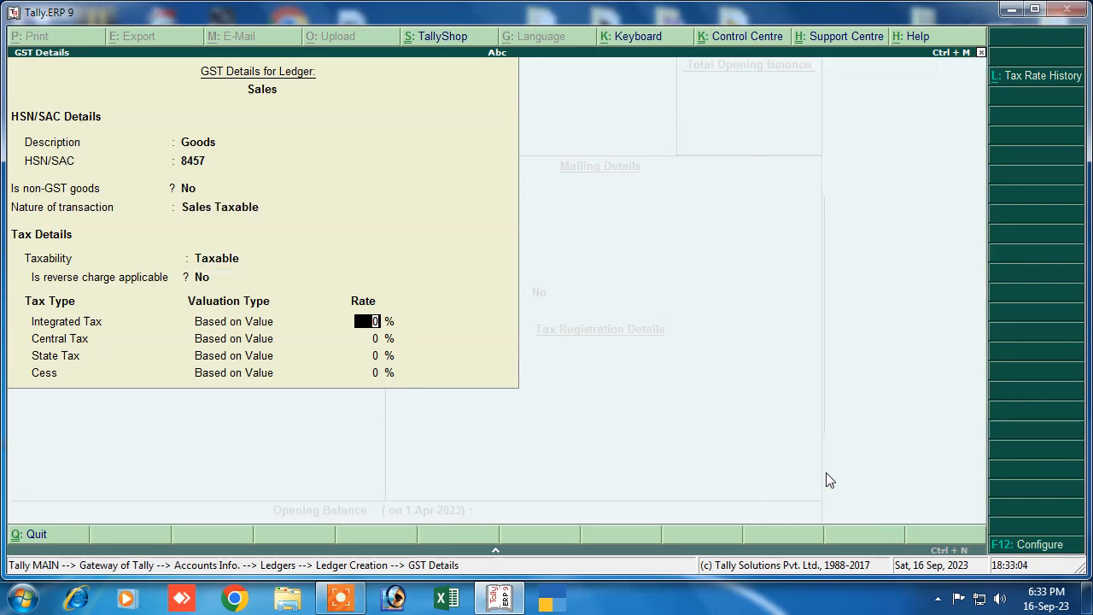
key("Return")
type("9")
key("Return")
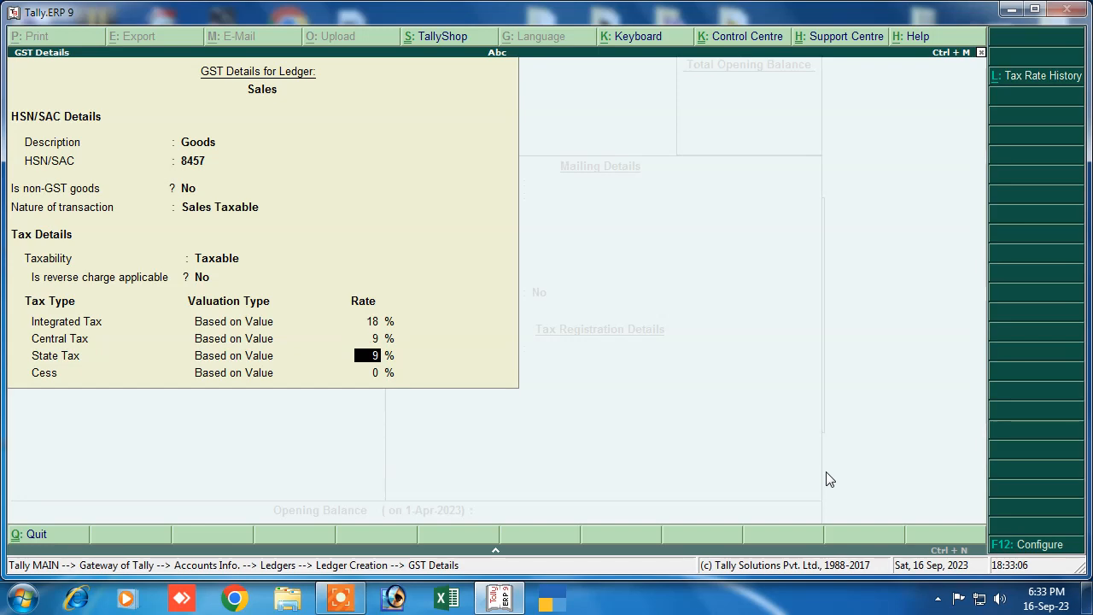
key("Return")
key("Return")
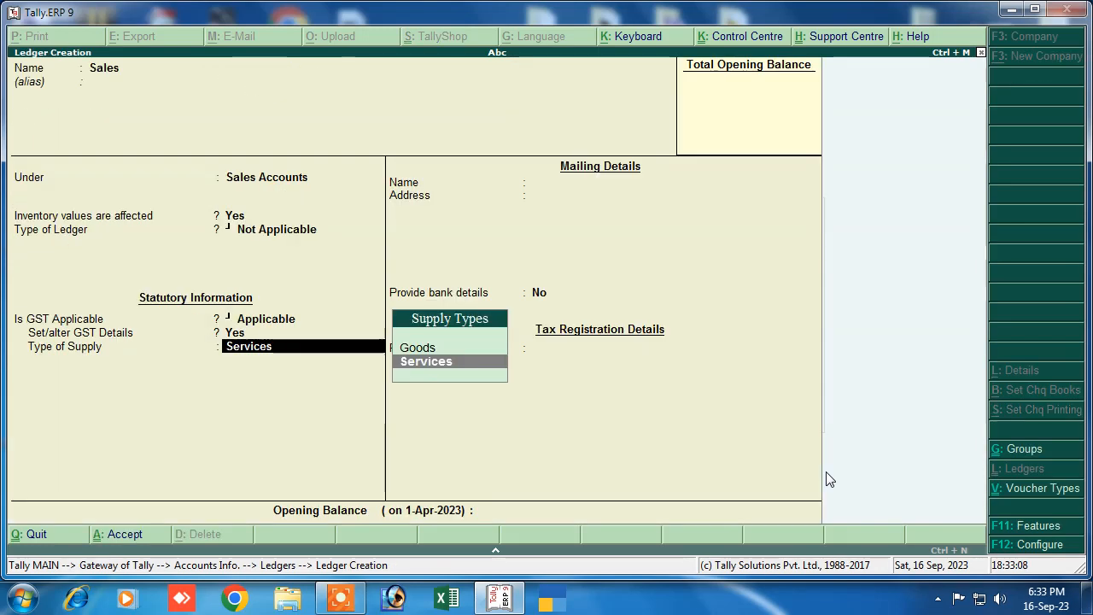
Set the Sales ledger's type of supply to Goods and save the ledger.
key("Up")
key("Return")
key("Return")
key("Return")
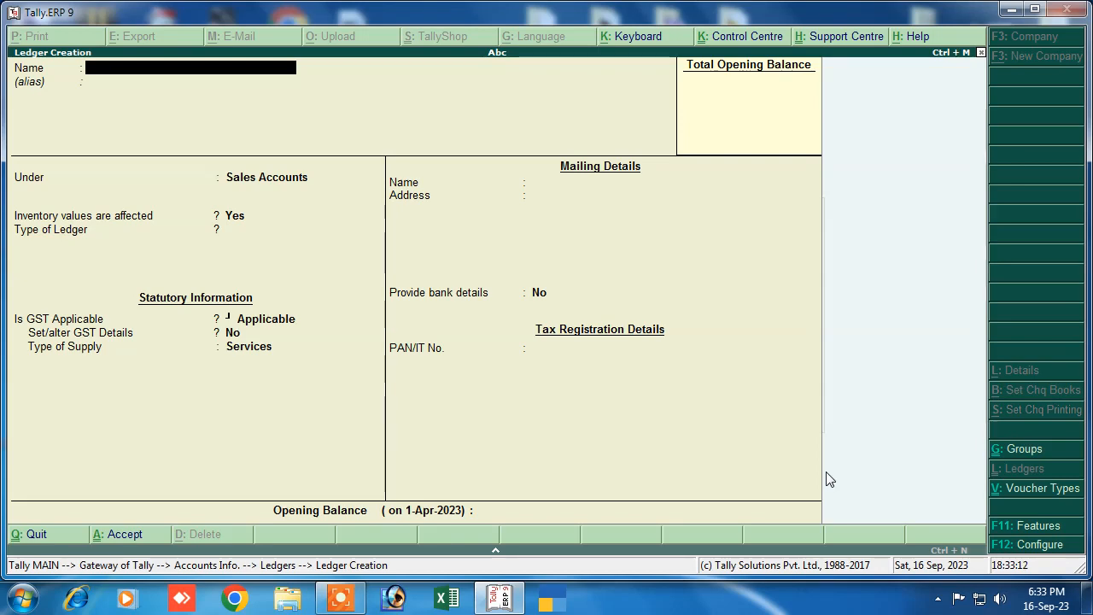
Start a new ledger named Cgst under the Duties & Taxes group.
type("Cgst")
key("Return")
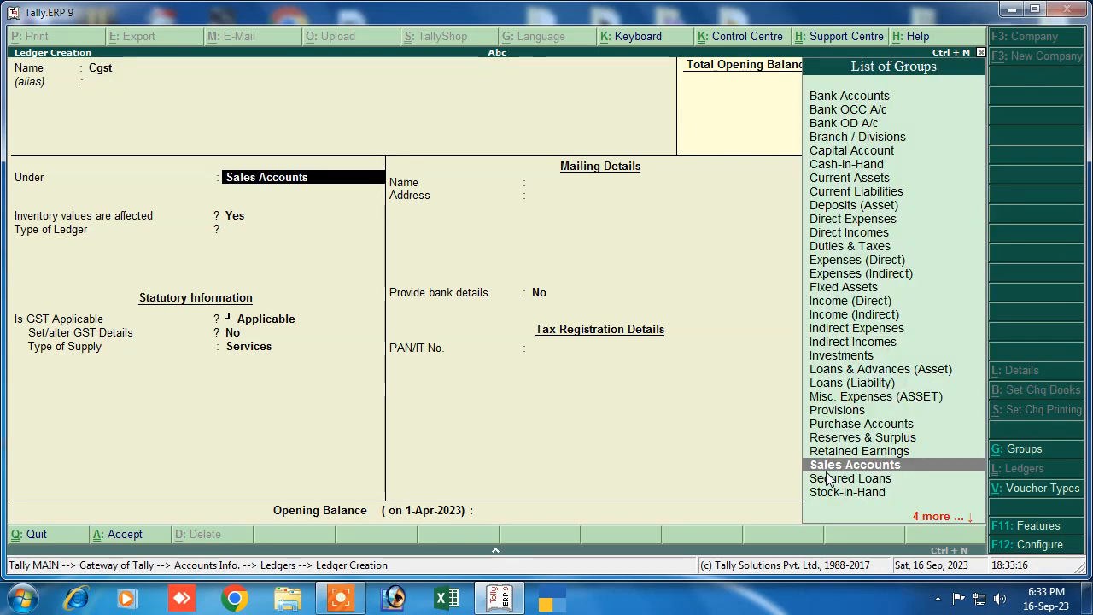
type("D")
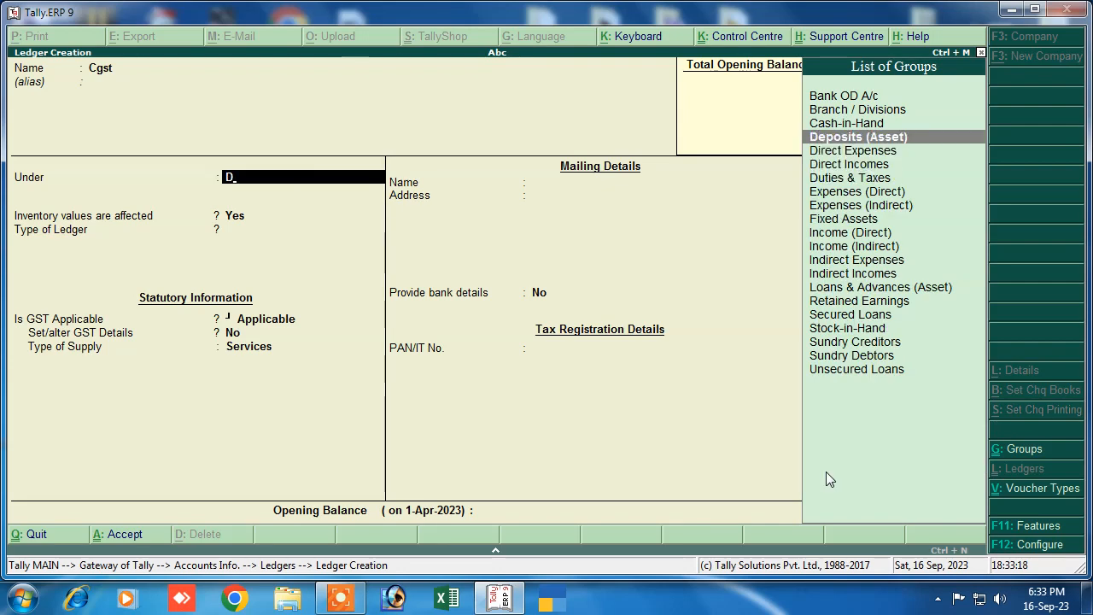
key("Down")
key("Down")
key("Down")
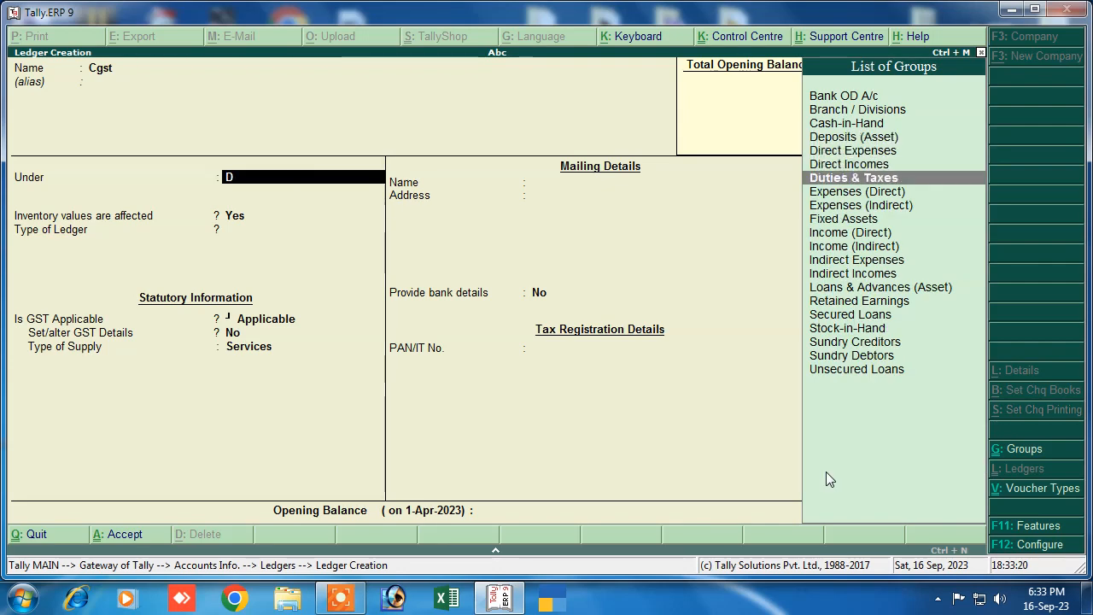
key("Return")
Set the Cgst ledger's type of duty/tax to GST, tax type to Central Tax and percentage of calculation to 9%.
key("Up")
key("Return")
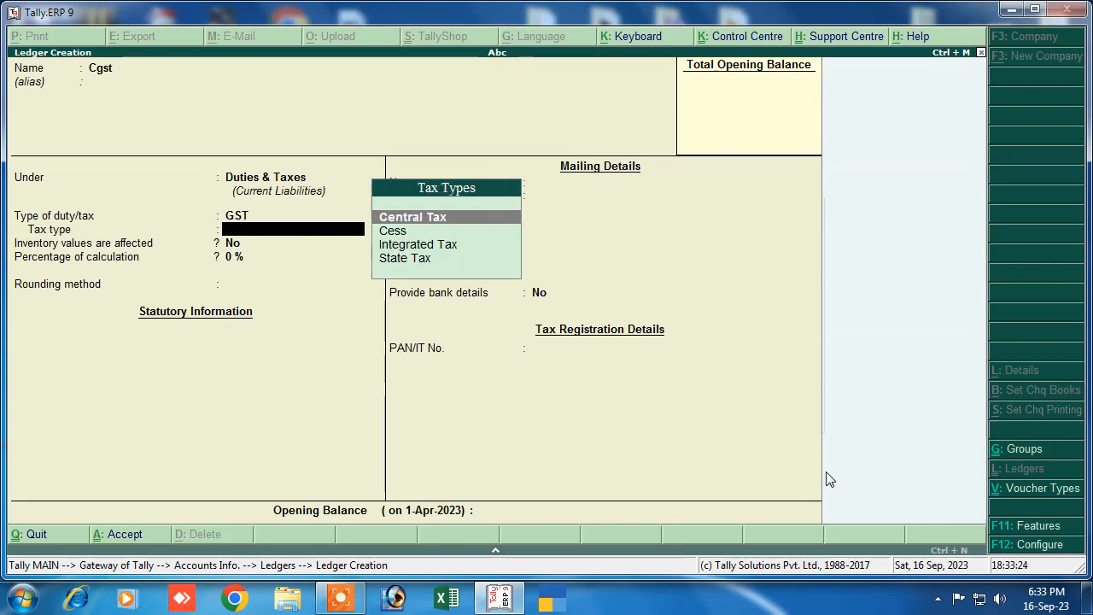
key("Return")
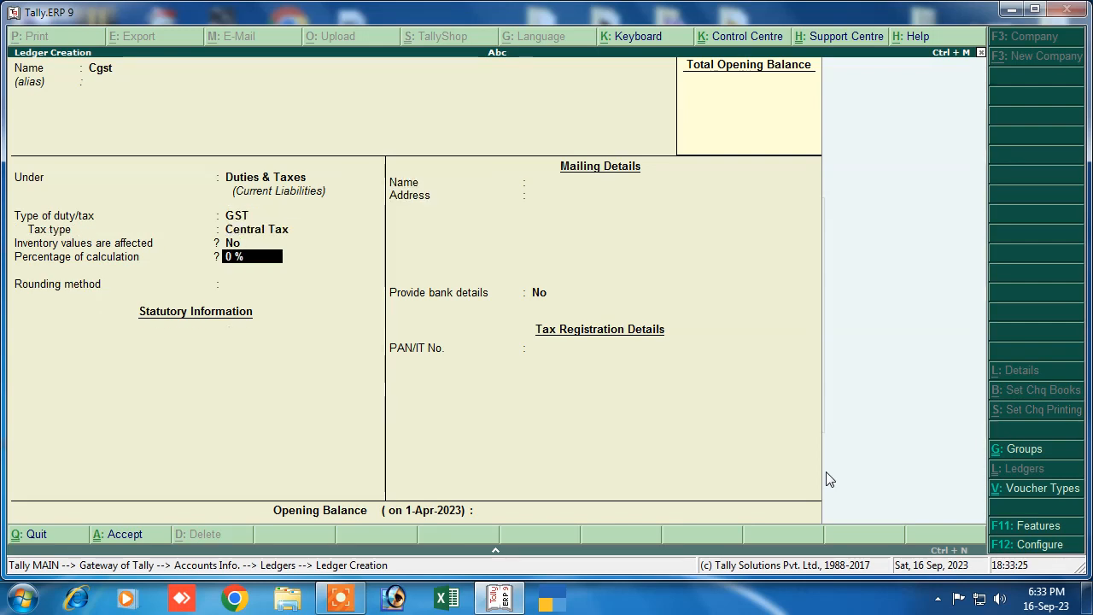
type("9")
key("Return")
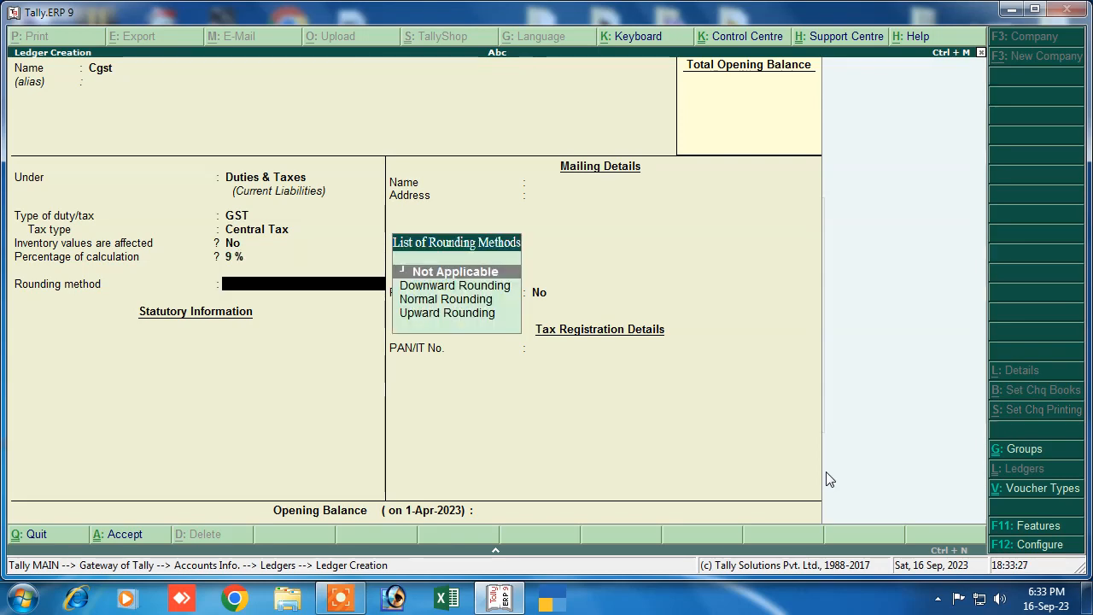
Set the Cgst ledger's rounding method to Not Applicable, leave bank details at No, and save the ledger.
key("Down")
key("Down")
key("Up")
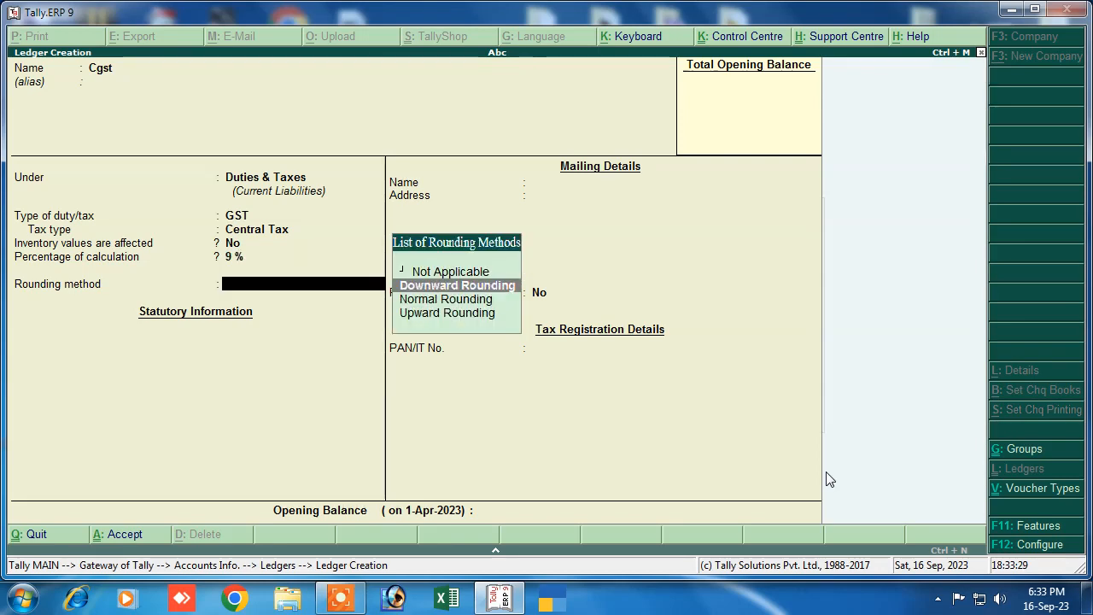
key("Up")
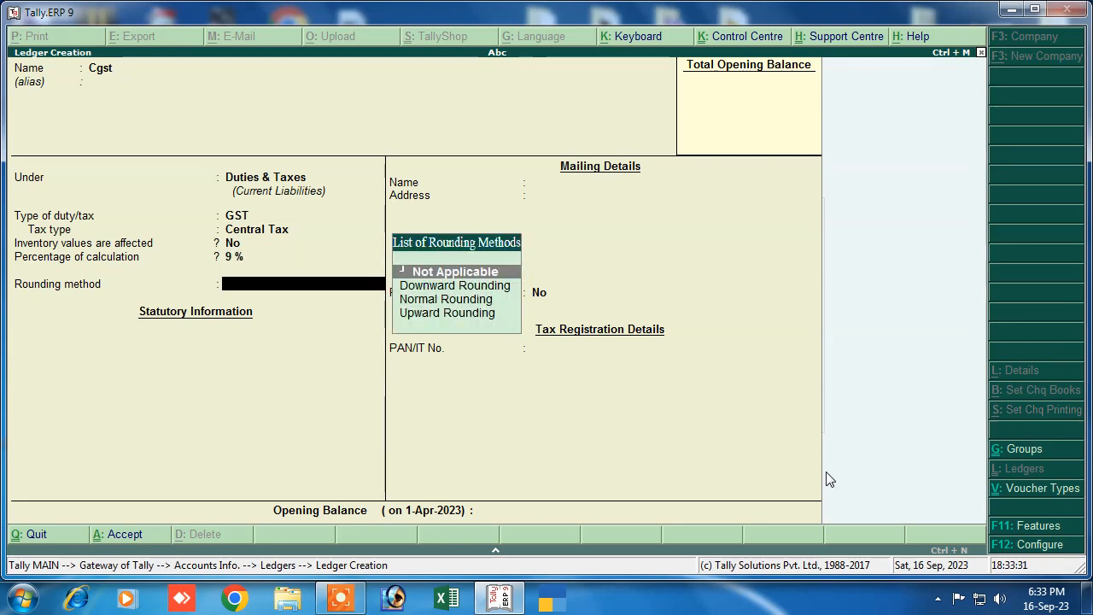
key("Return")
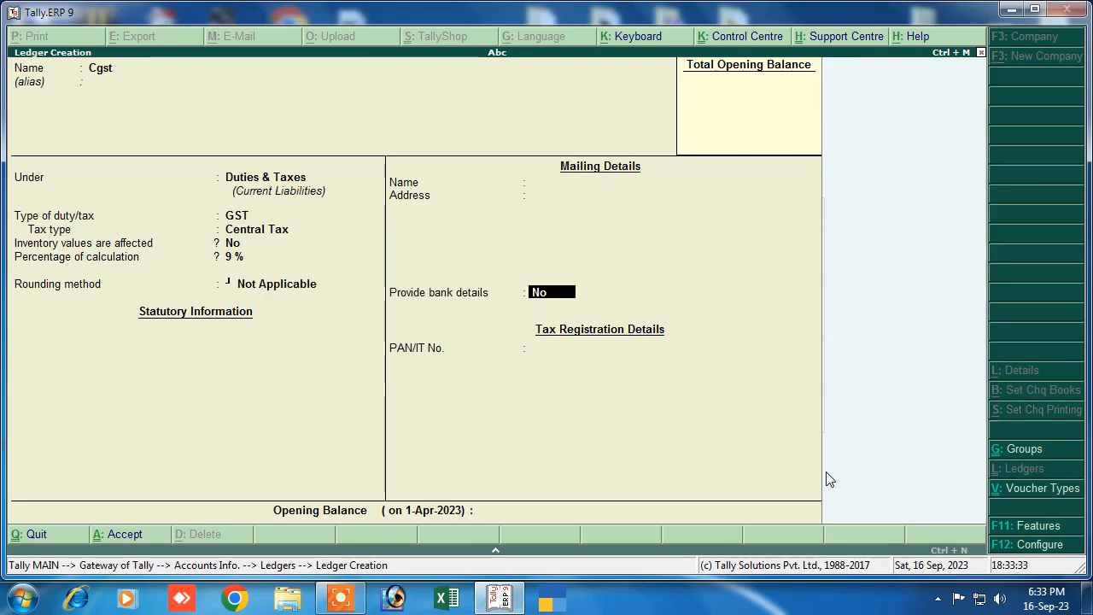
key("Return")
key("Return")
key("Return")
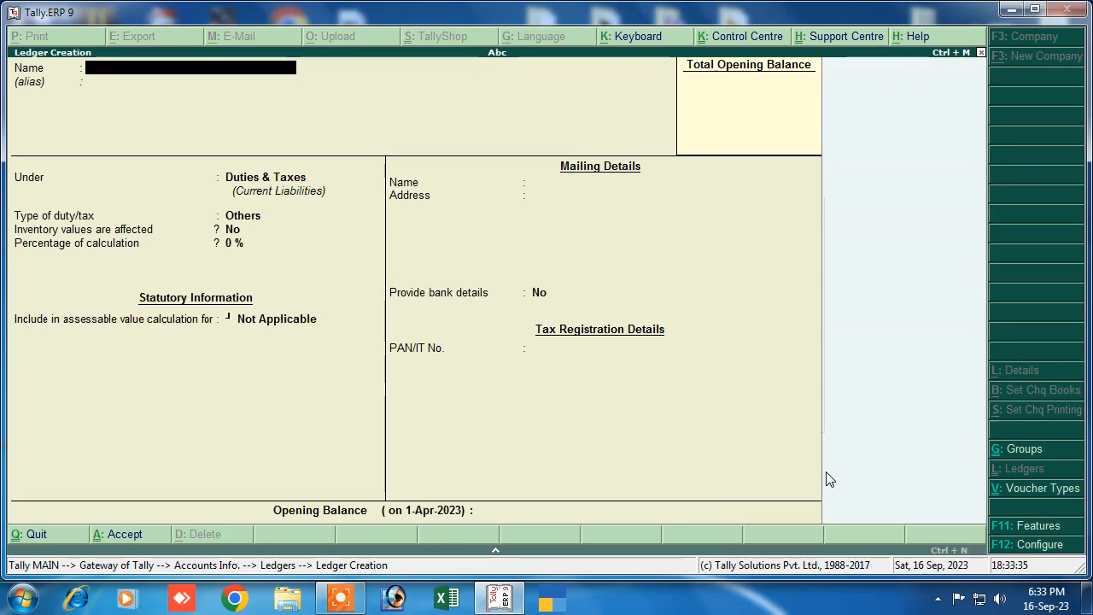
Start a new ledger named Sgst under the Duties & Taxes group.
type("Sgst")
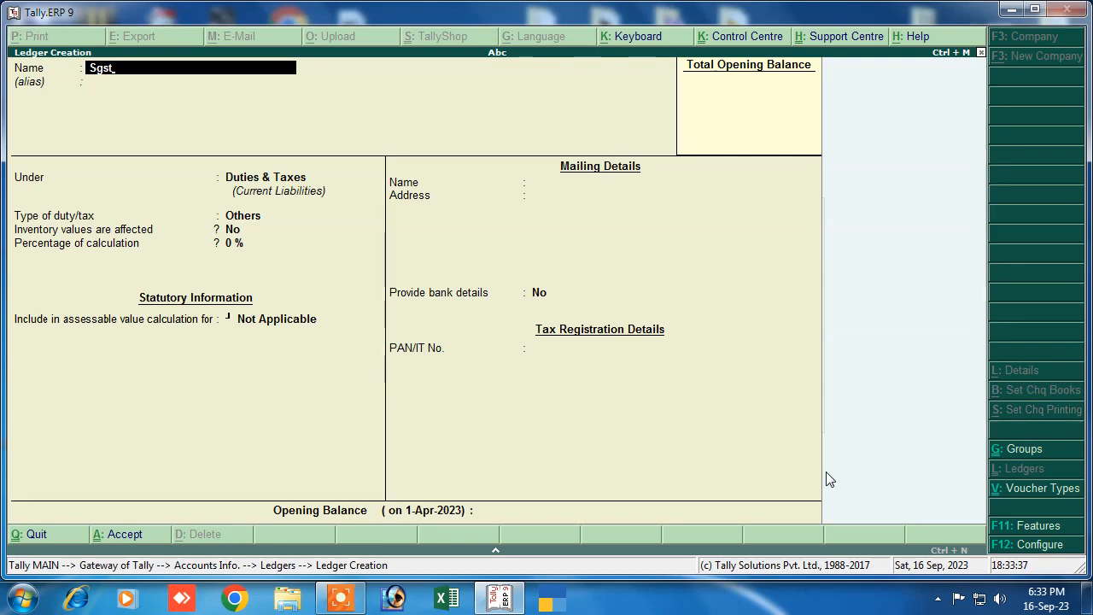
key("Return")
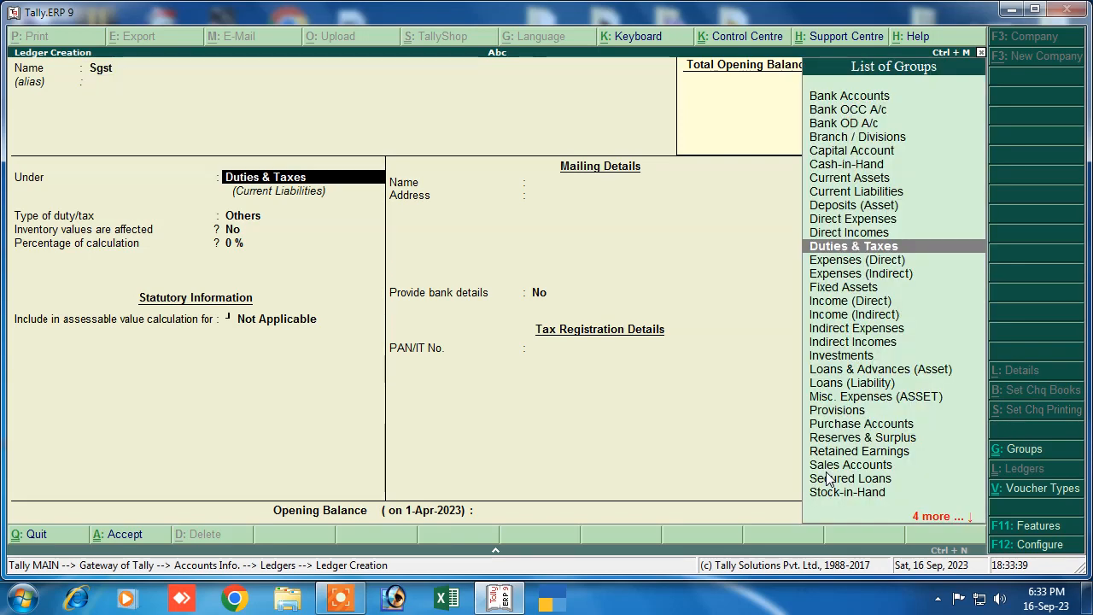
key("Return")
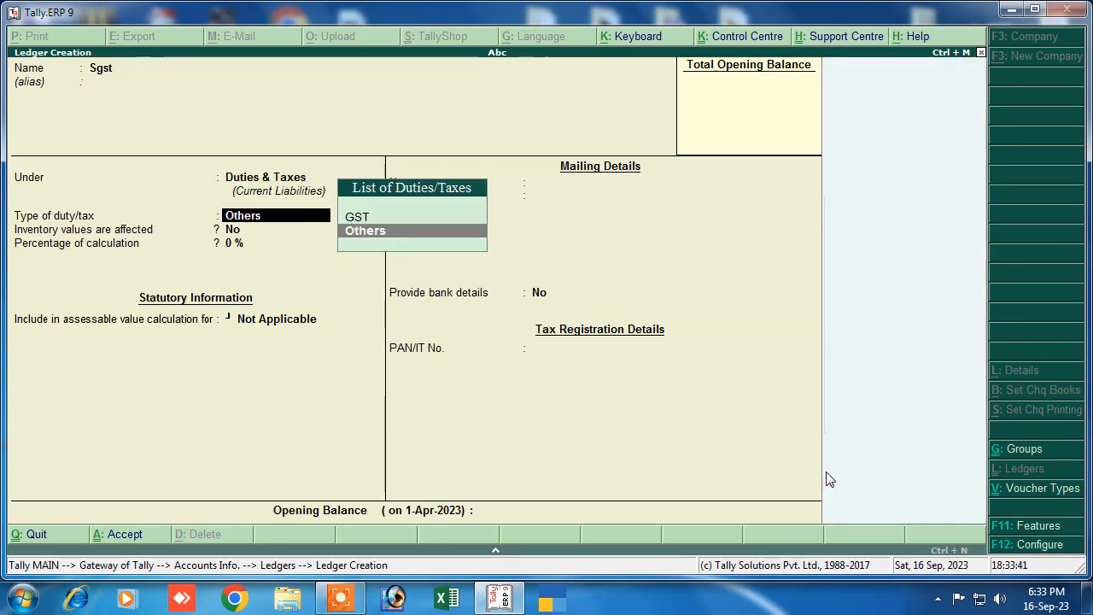
Set the Sgst ledger's type of duty/tax to GST and its tax type to State Tax.
key("Up")
key("Return")
key("Down")
key("Down")
key("Down")
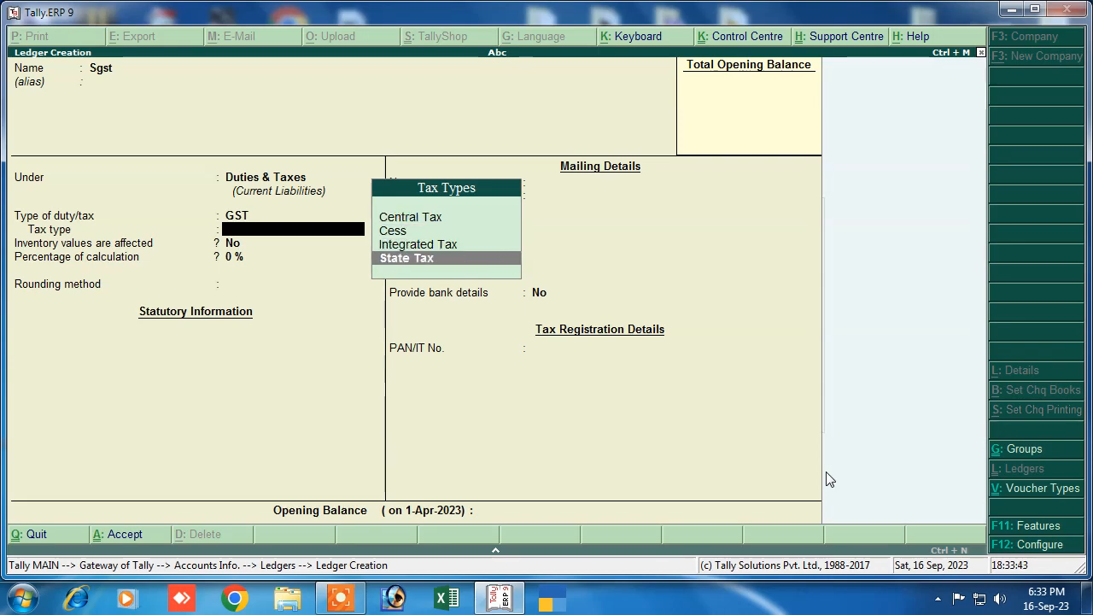
key("Return")
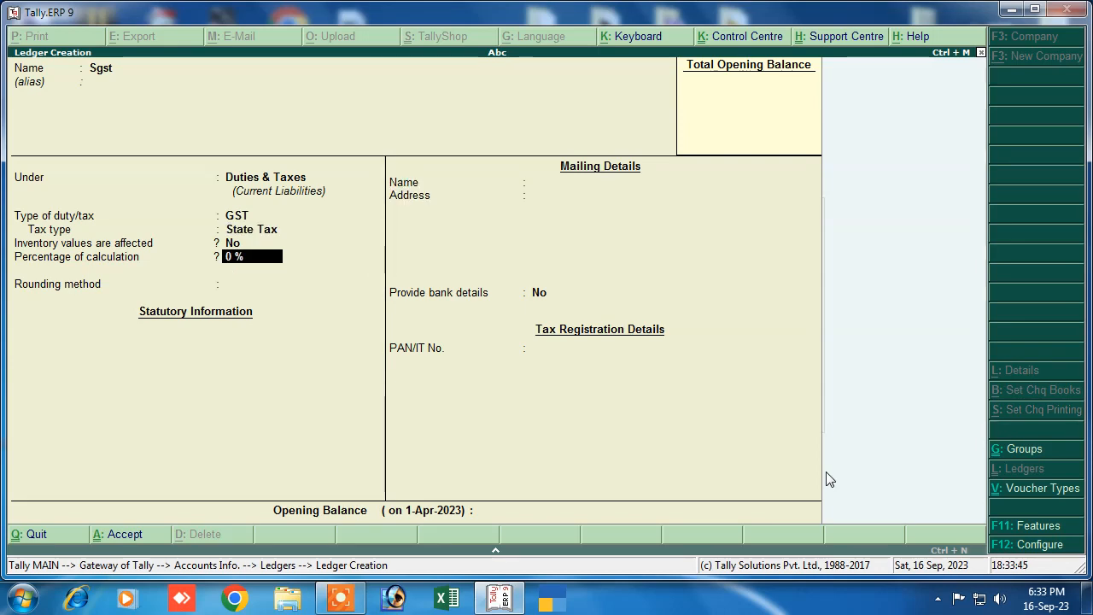
Set the Sgst ledger's percentage of calculation to 9% and rounding method to Not Applicable, and save the ledger.
type("9")
key("Return")
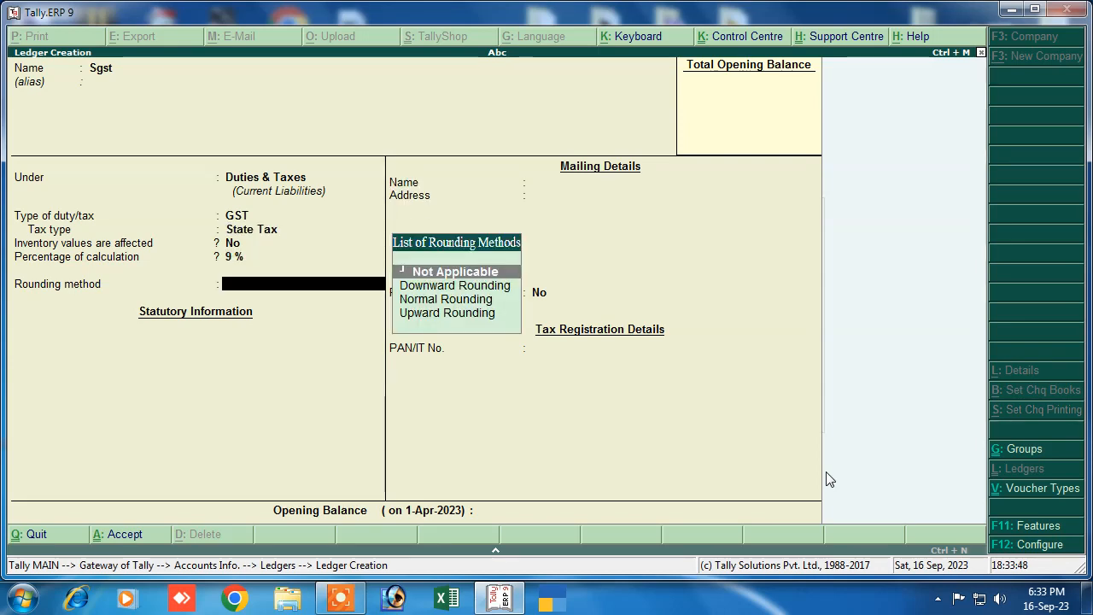
key("Return")
key("Return")
key("Return")
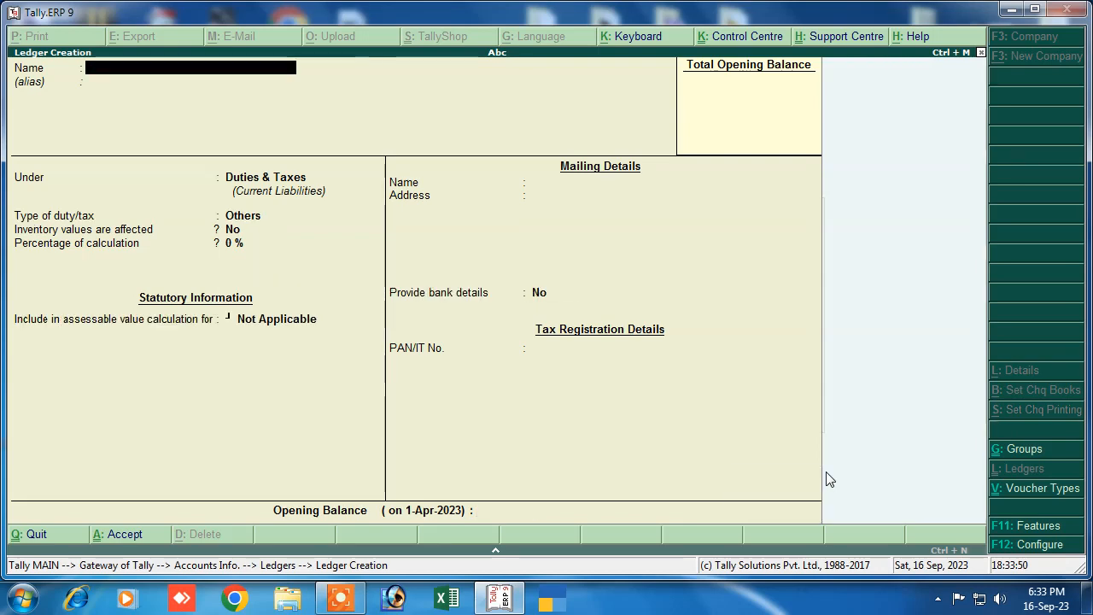
Start a new ledger named Round Off under the Indirect Expenses group.
type("Rou")
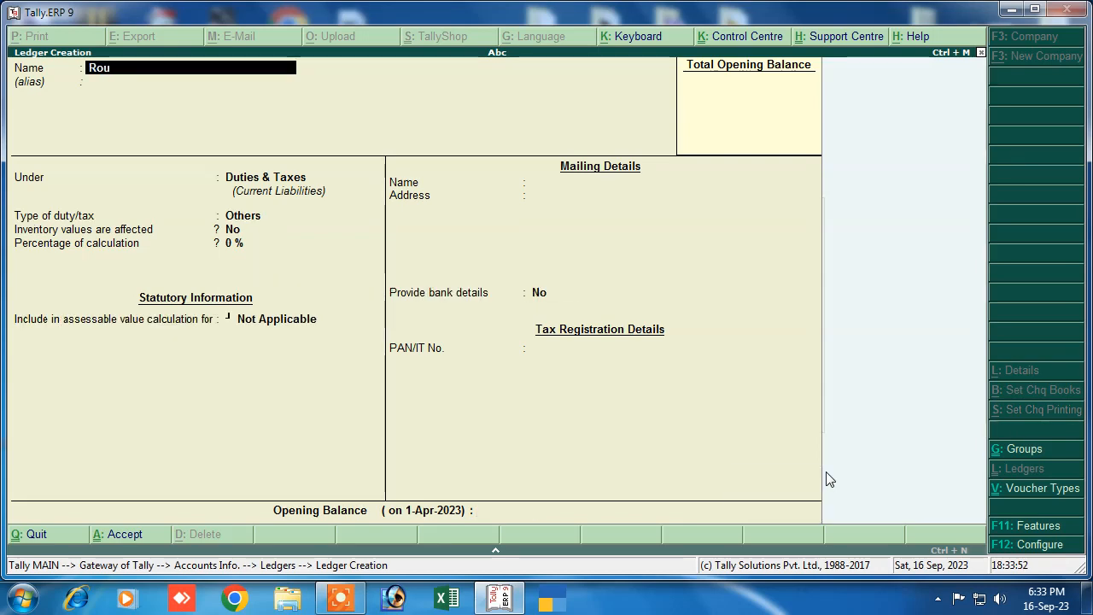
type("nd o")
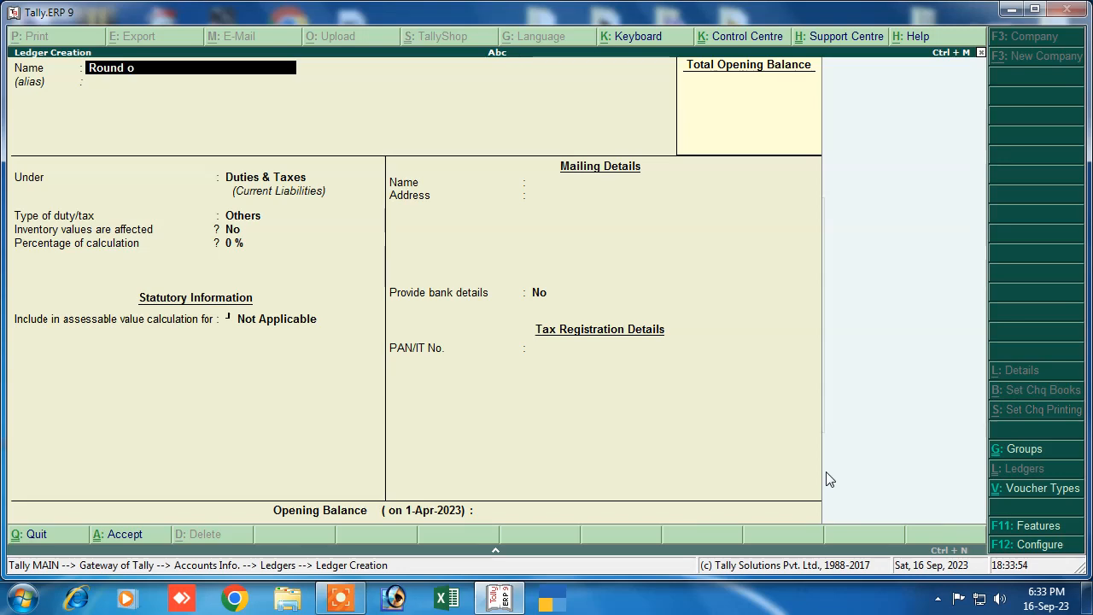
key("Return")
key("Return")
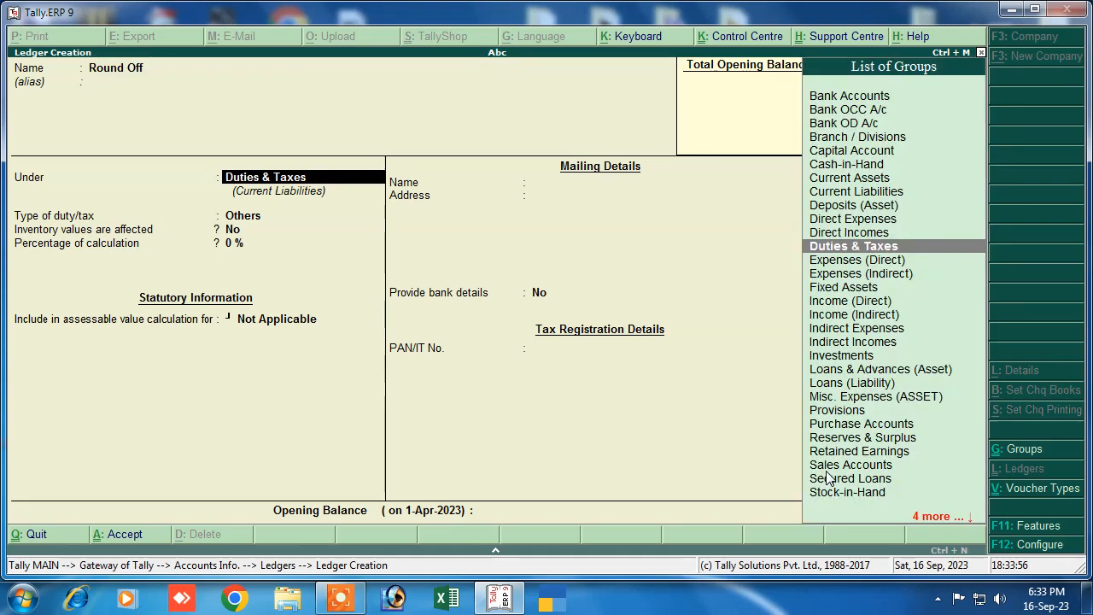
type("I")
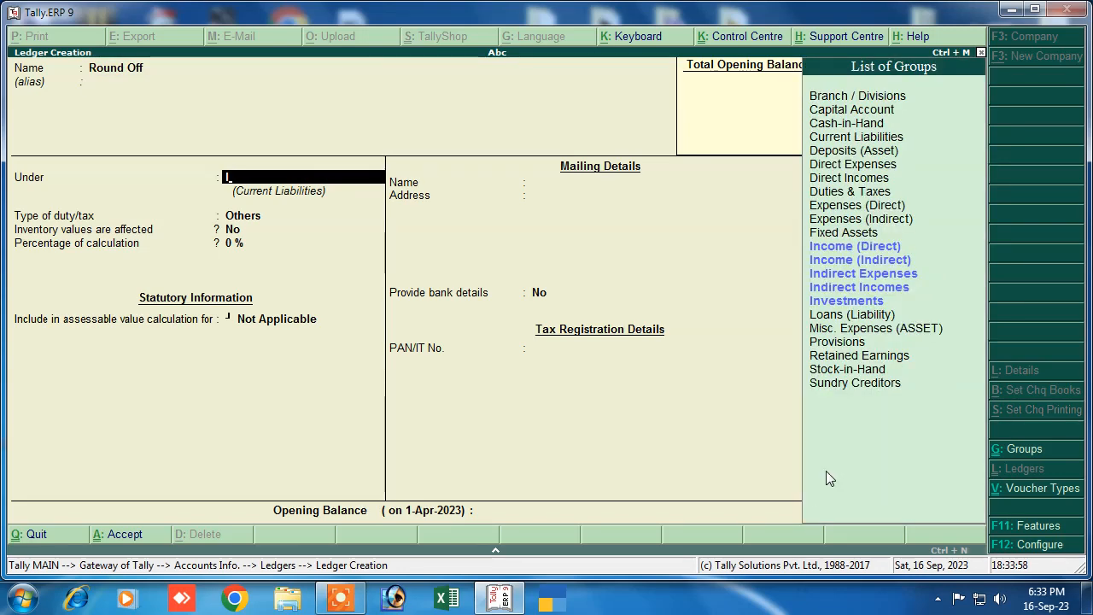
key("Down")
key("Down")
key("Return")
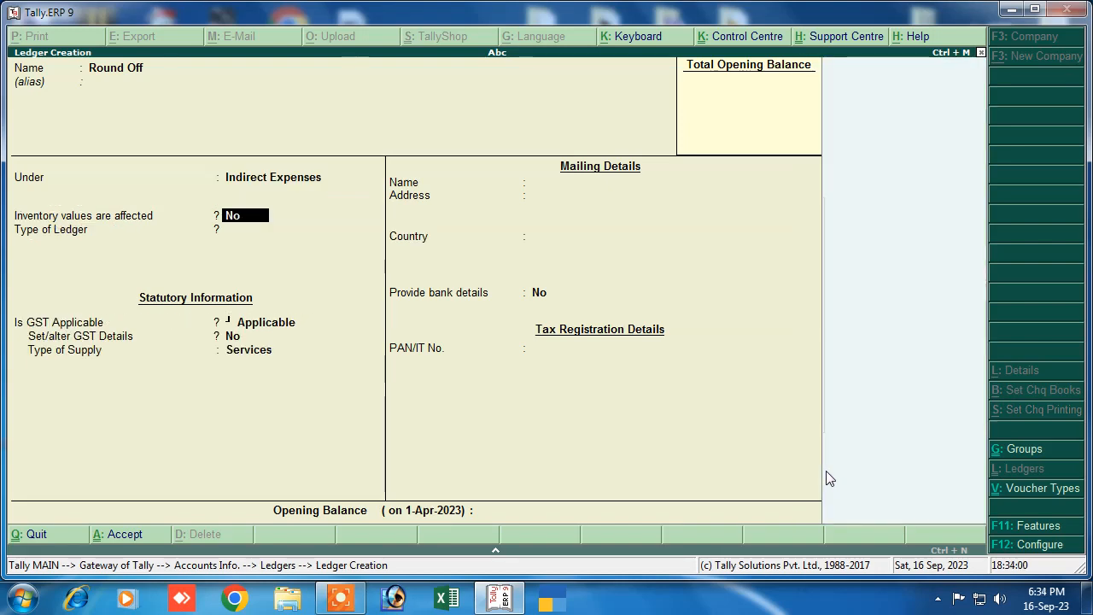
Leave inventory values affected at No, and set the Round Off ledger's type of ledger and GST applicability to Not Applicable.
key("Return")
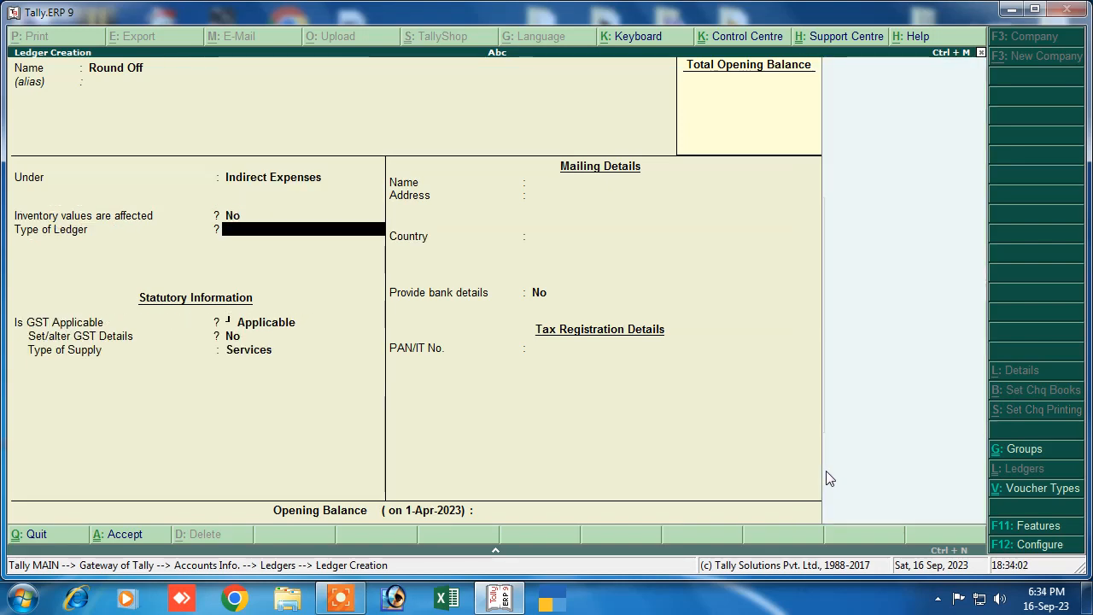
key("Return")
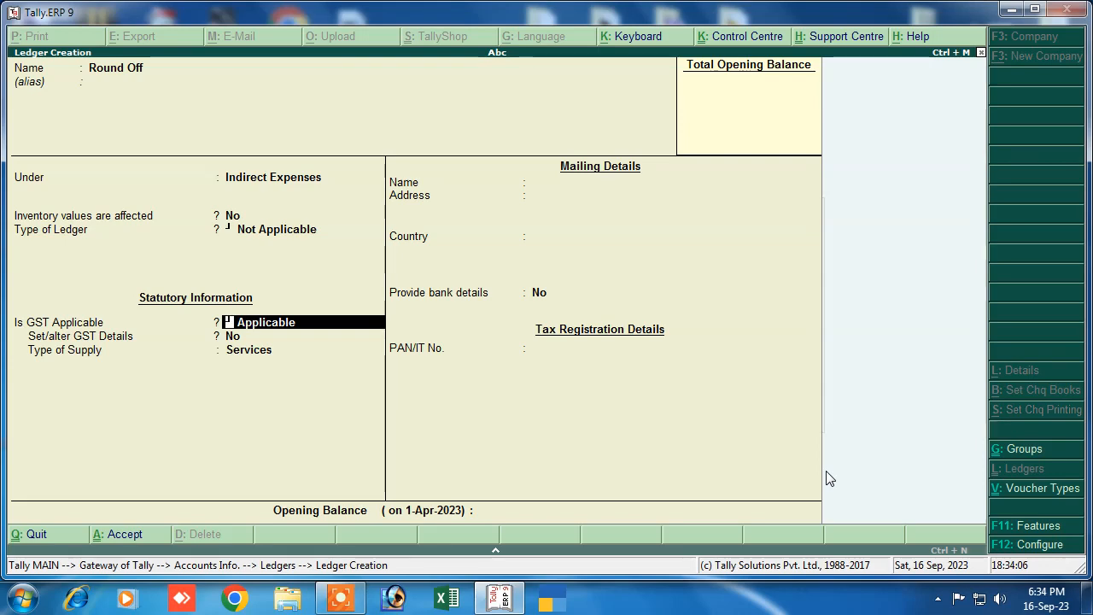
type("N")
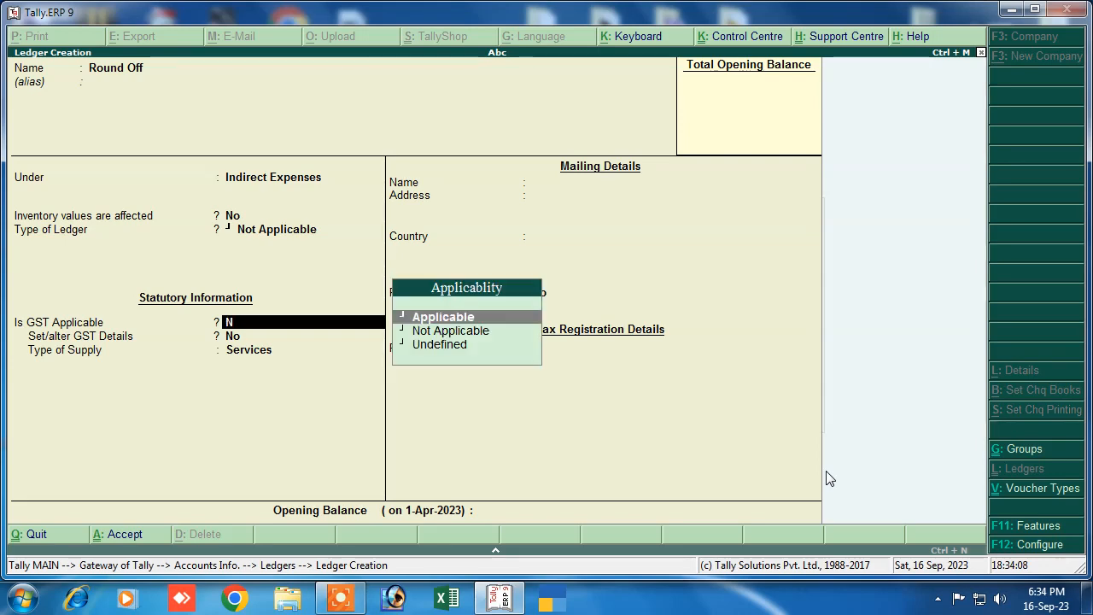
key("Down")
key("Return")
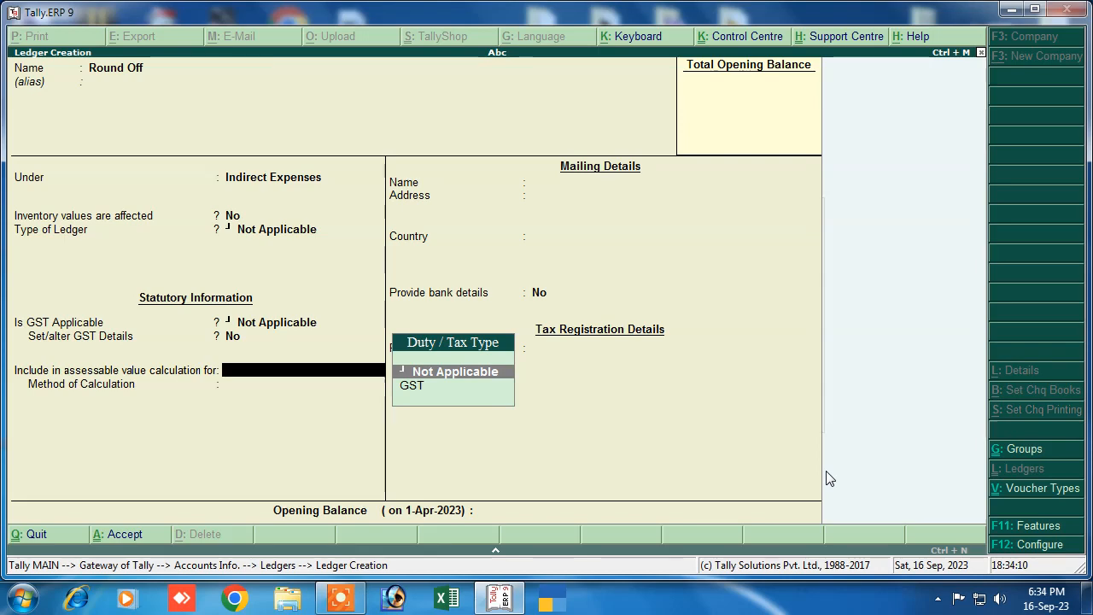
Set the assessable value calculation to Not Applicable, leave bank details at No, save the Round Off ledger and leave ledger creation.
key("Return")
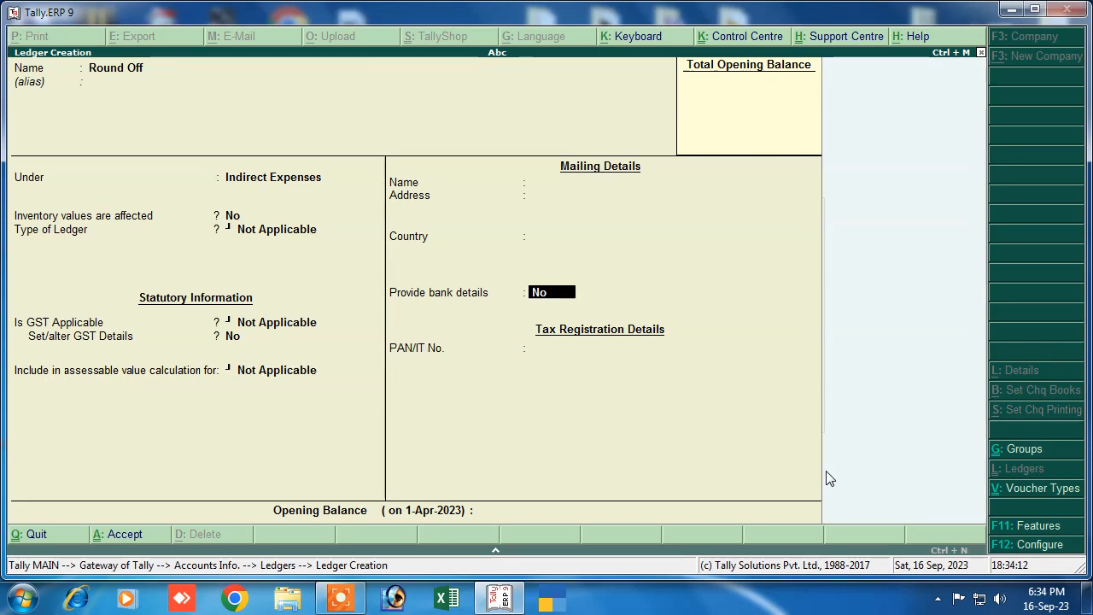
key("Return")
key("Return")
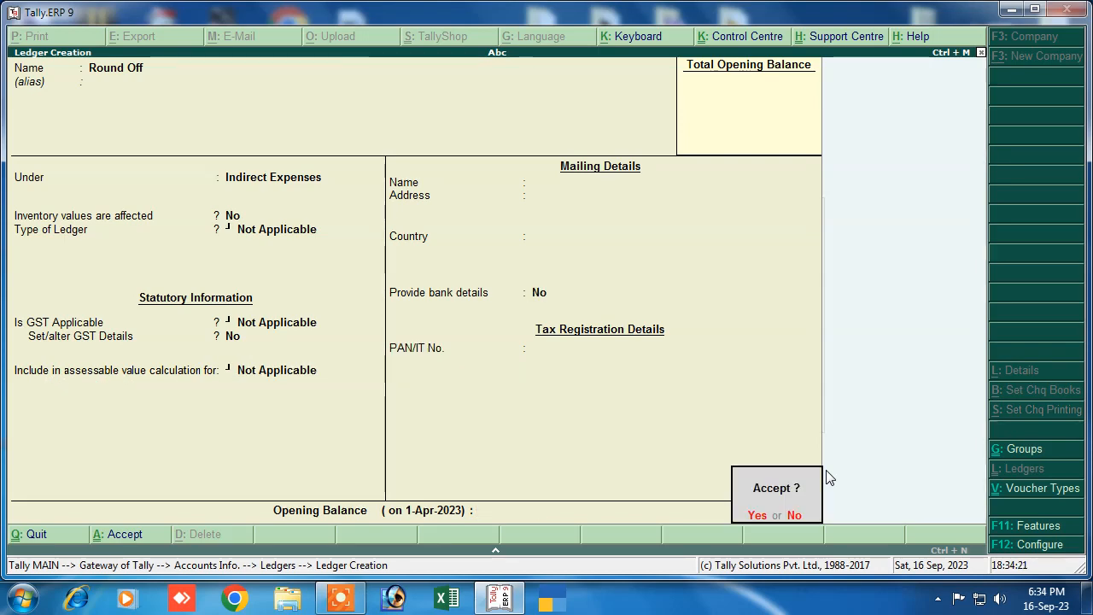
key("Return")
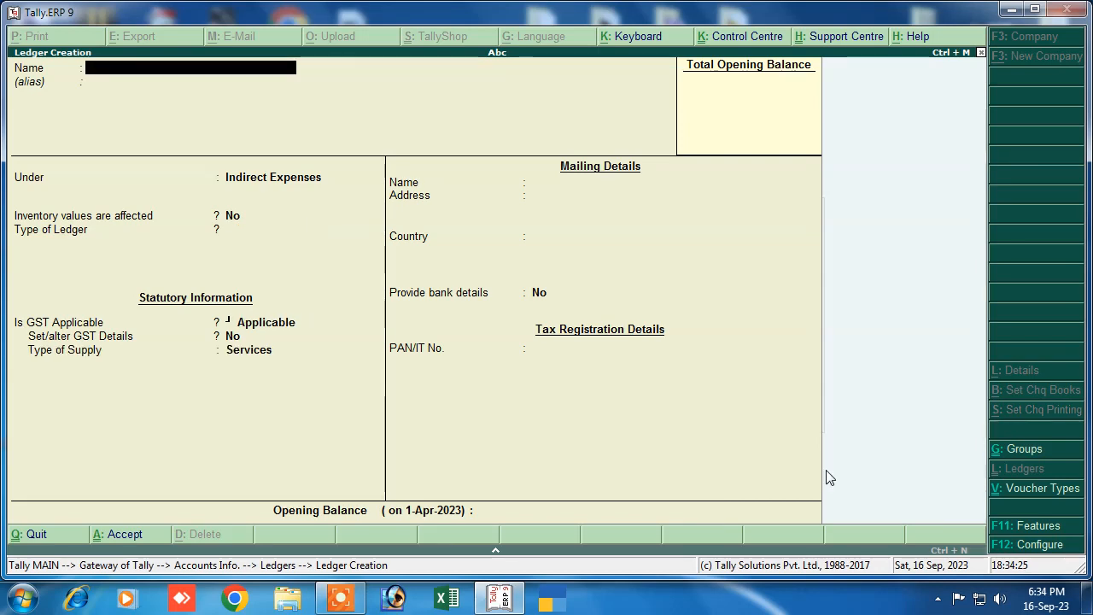
key("Escape")
key("Escape")
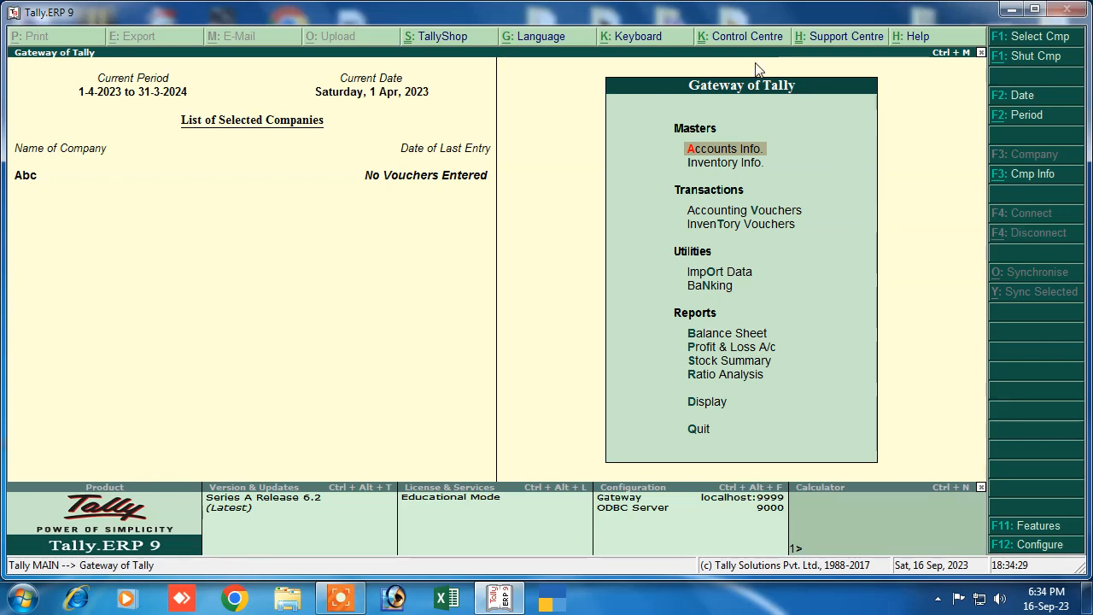
Open the list of voucher types for alteration from the accounts information.
left_click(708, 150)
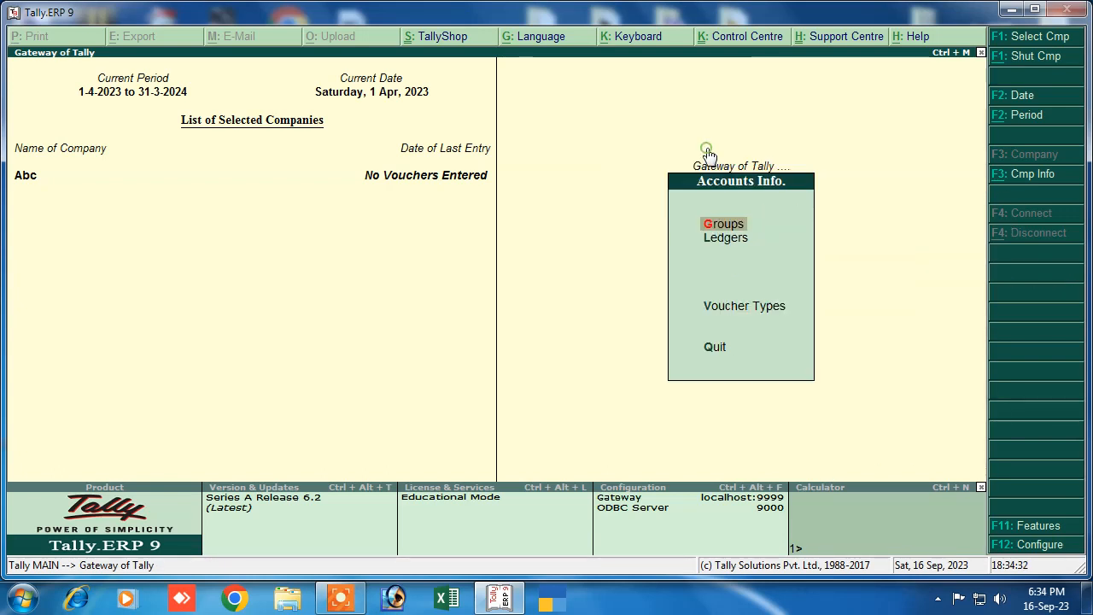
left_click(750, 315)
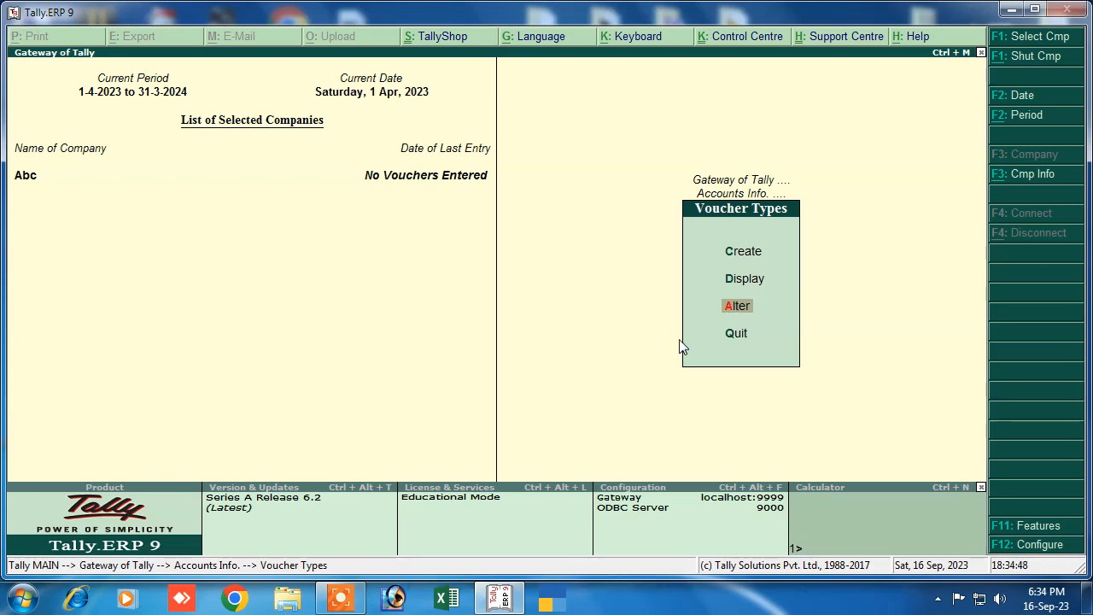
key("Return")
key("Return")
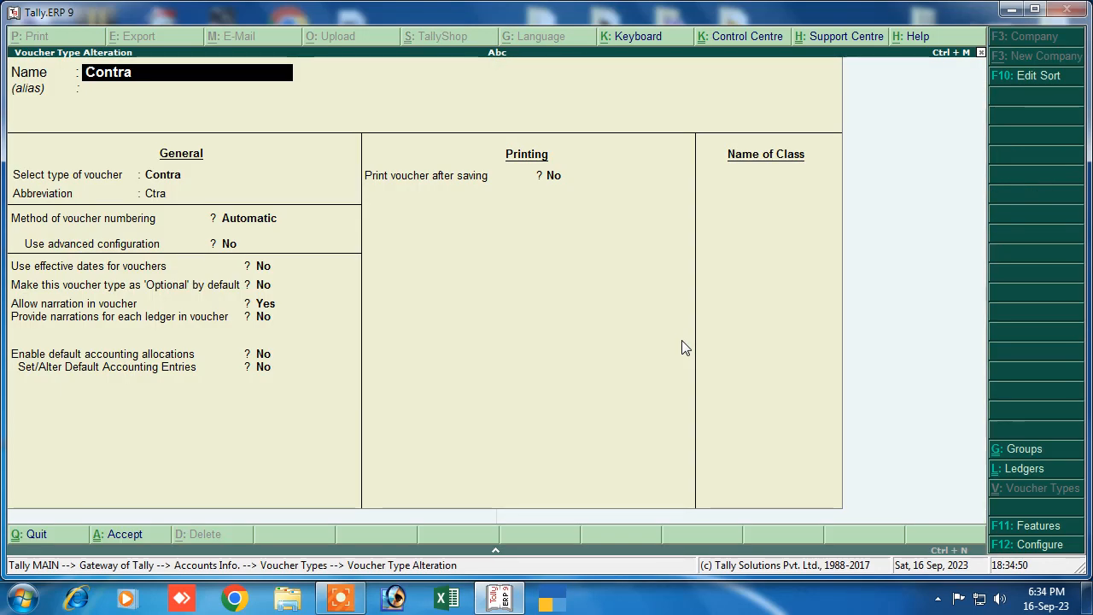
type("Po")
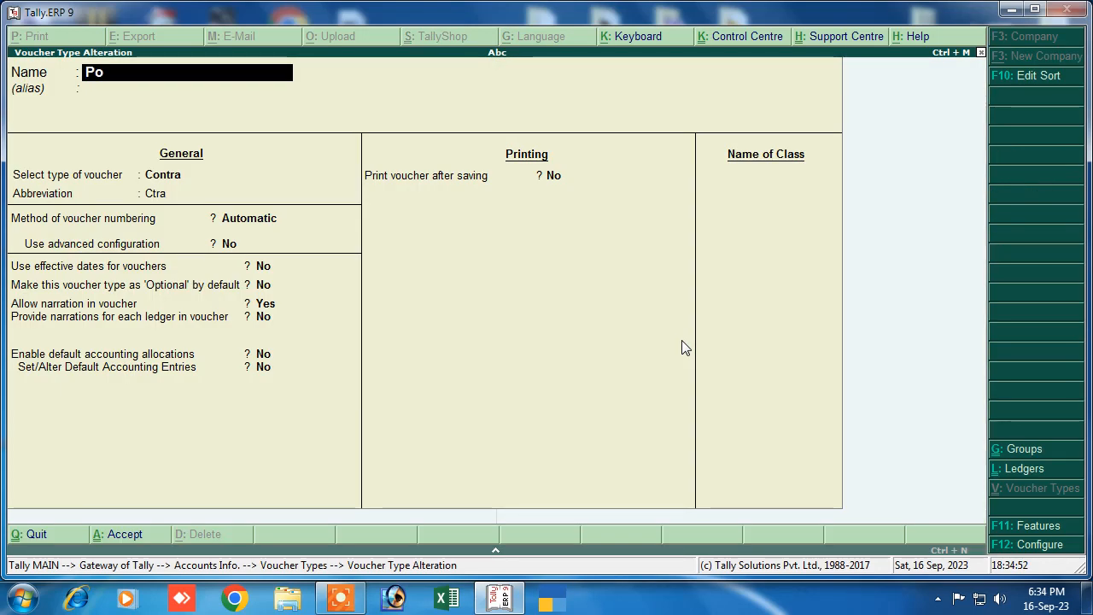
key("Escape")
key("Return")
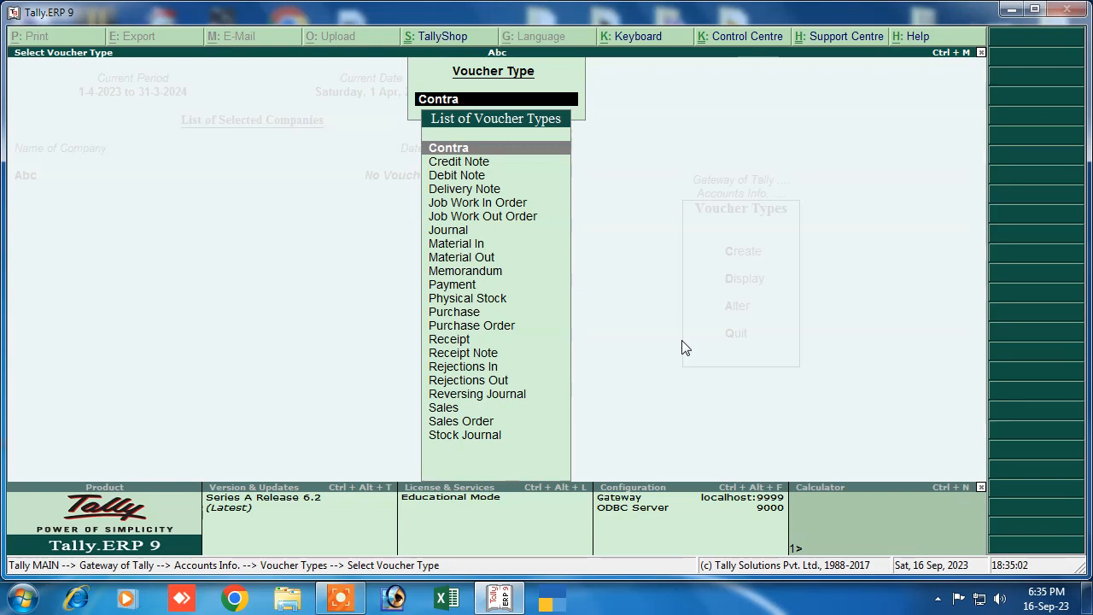
Choose the Purchase voucher type for alteration.
type("P")
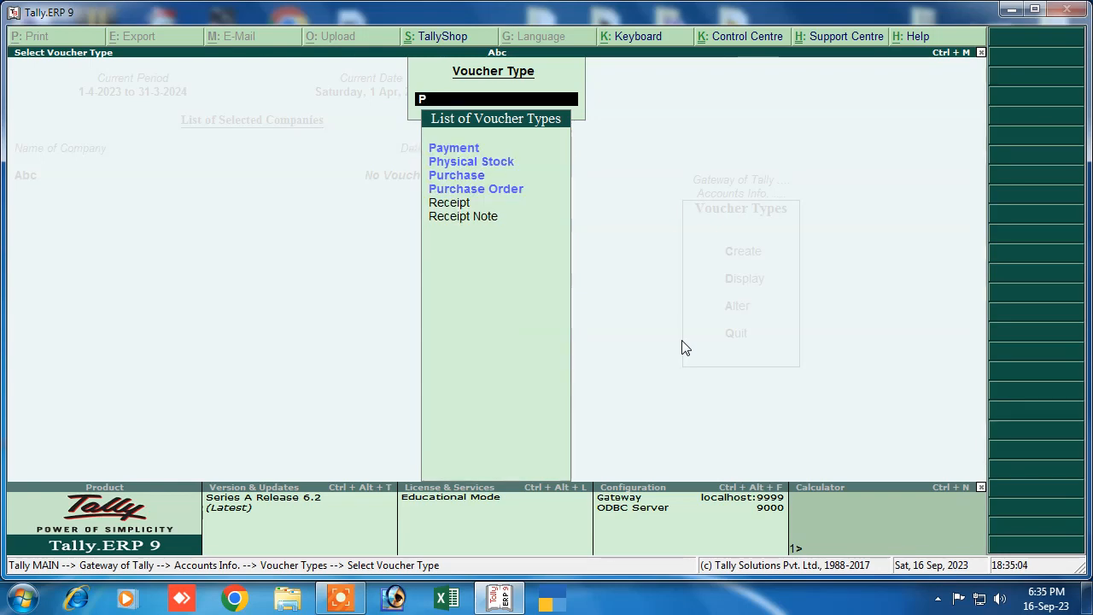
key("Down")
key("Down")
key("Return")
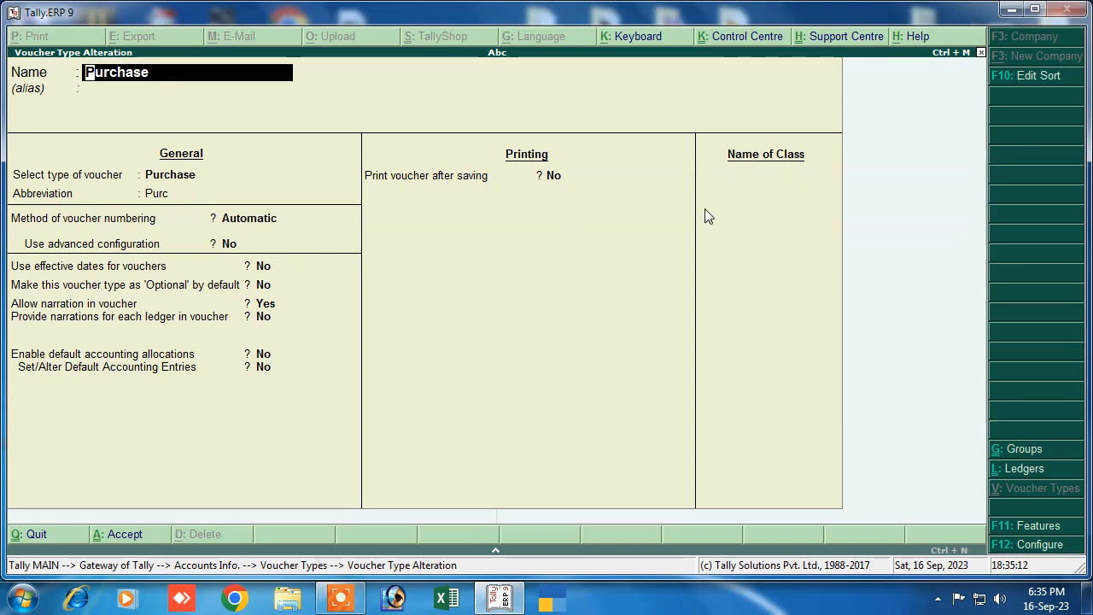
Keep the Purchase voucher type's general and printing settings and add a voucher class named Round Off.
key("Return")
key("Return")
key("Return")
key("Return")
key("Return")
key("Return")
key("Return")
key("Return")
key("Return")
key("Return")
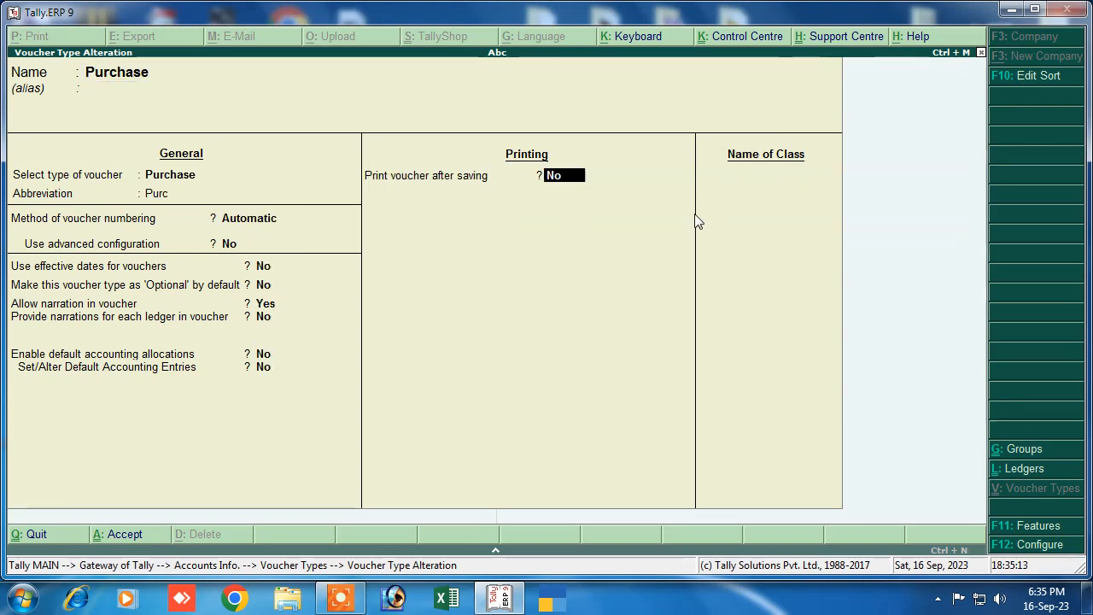
key("Return")
type("Ro")
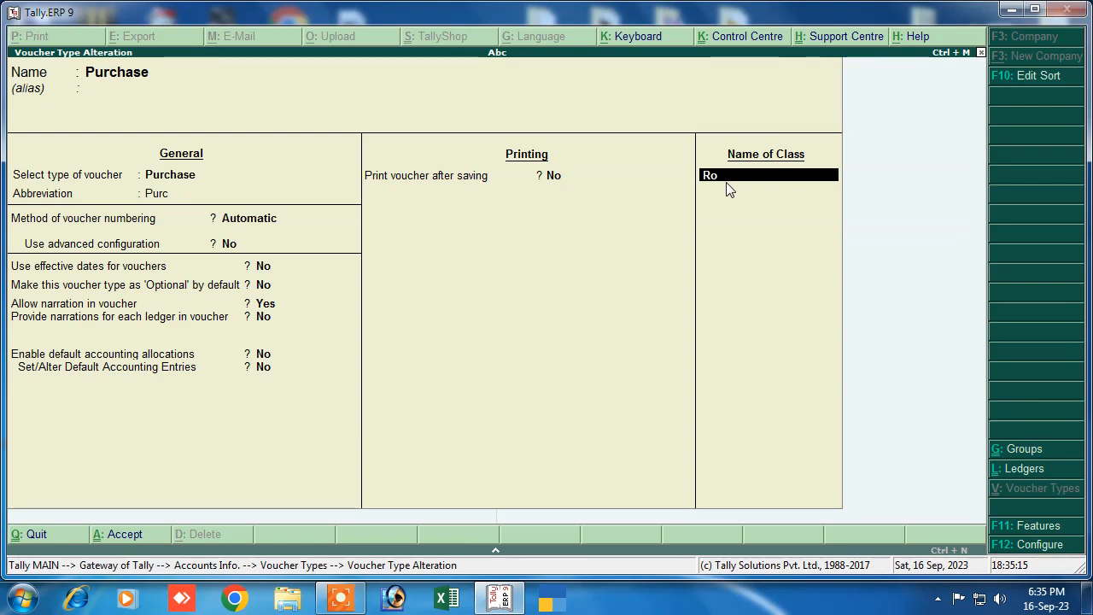
type("und off")
key("Return")
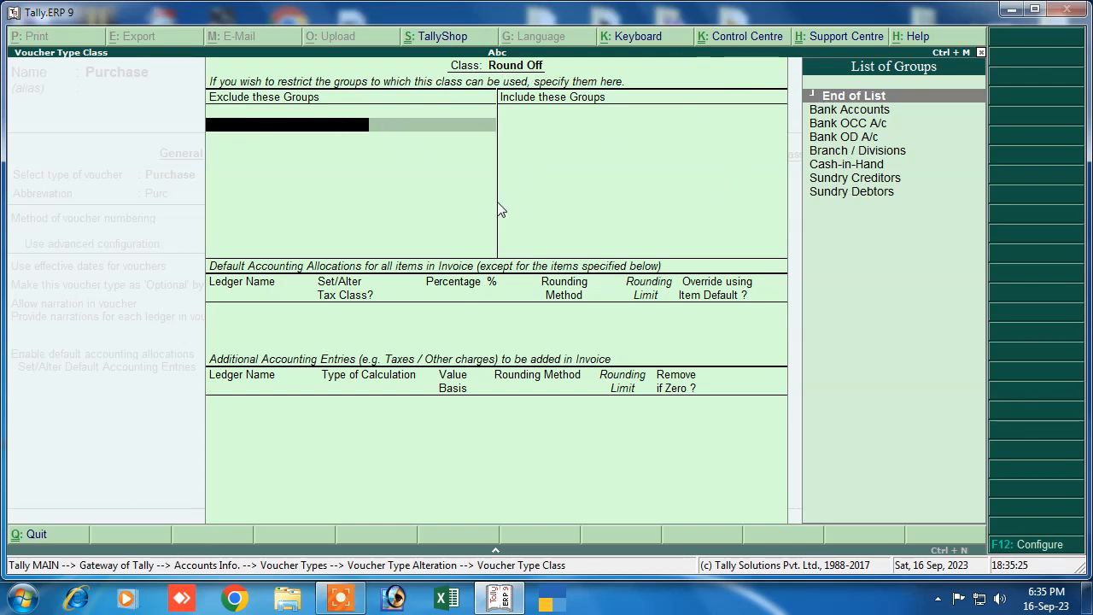
Leave the class without group restrictions and allocate items to the Purchase ledger at 100%, with tax class alteration and item default override at No.
key("Return")
key("Return")
key("Return")
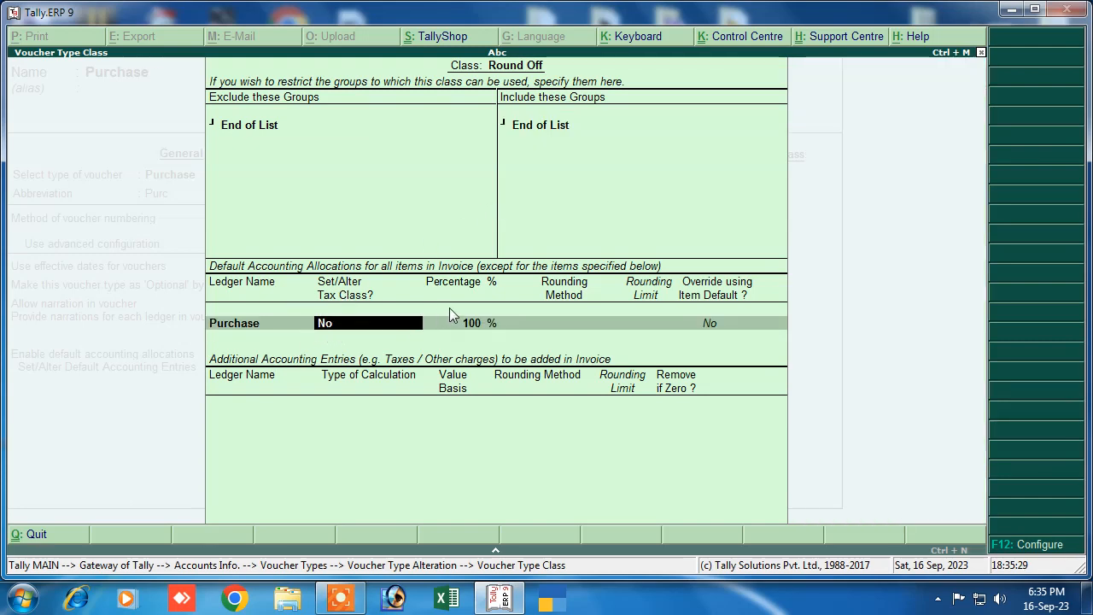
key("Return")
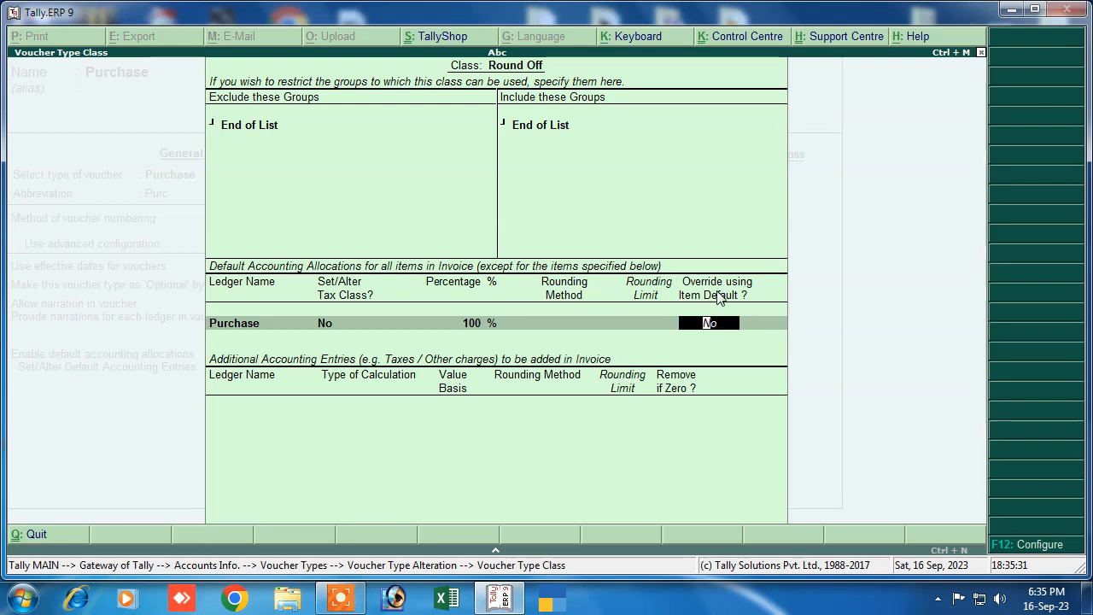
key("Return")
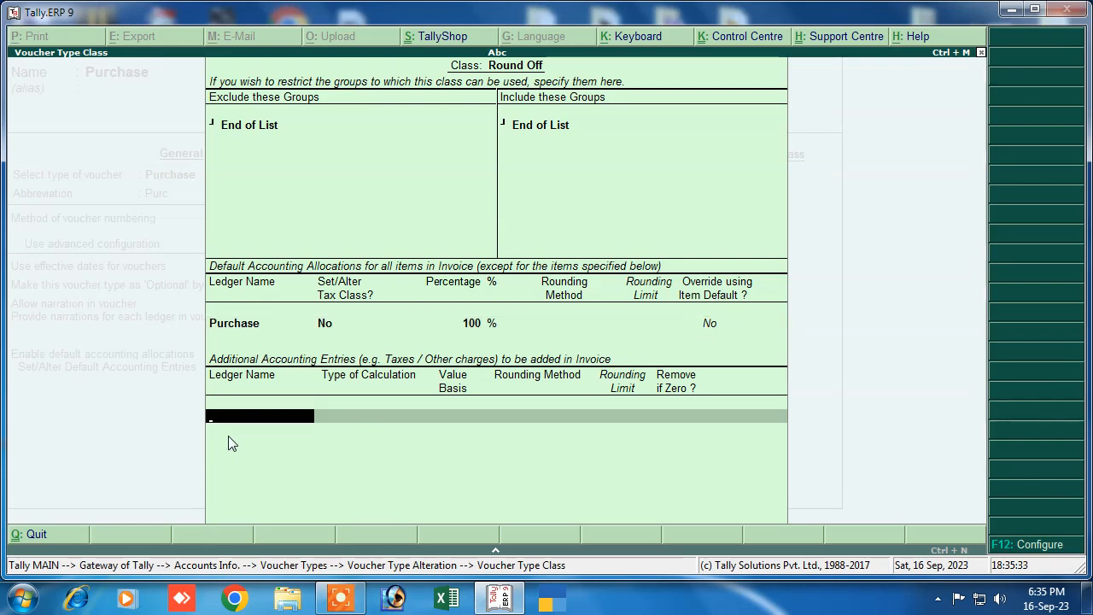
Add the Cgst ledger as an additional accounting entry of the class, with Remove if Zero at Yes.
type("C")
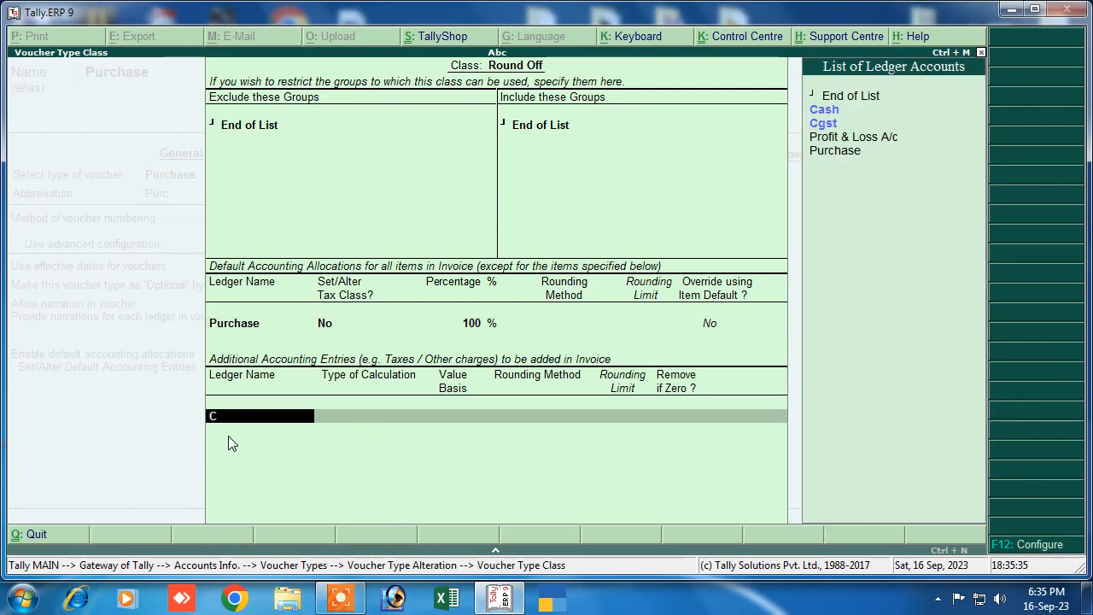
type("g")
key("Return")
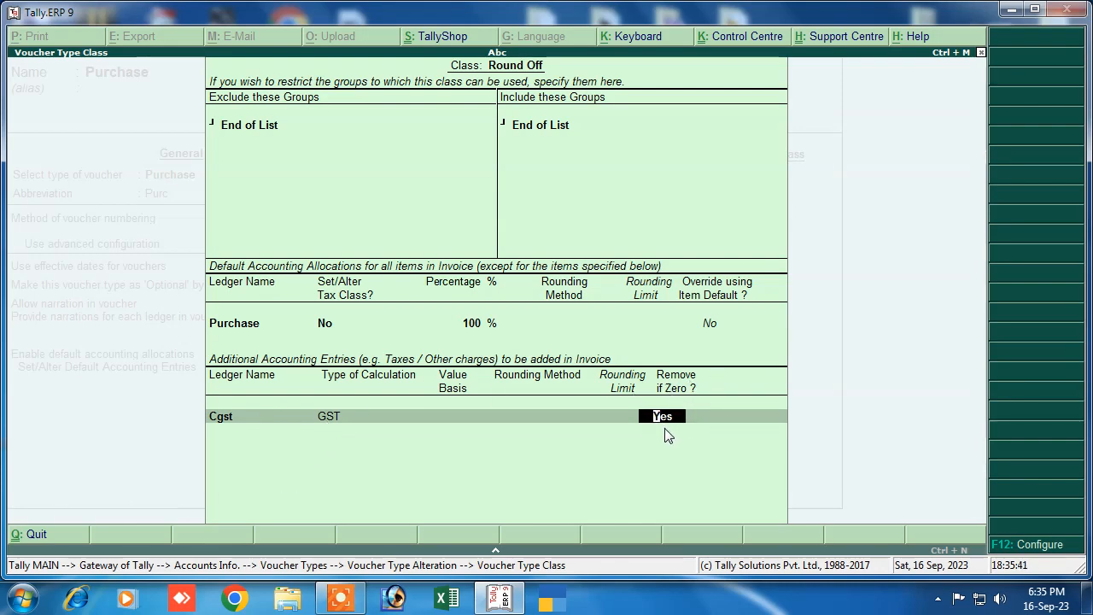
key("Return")
Add the Sgst ledger as the second additional accounting entry, with Remove if Zero at Yes.
type("S")
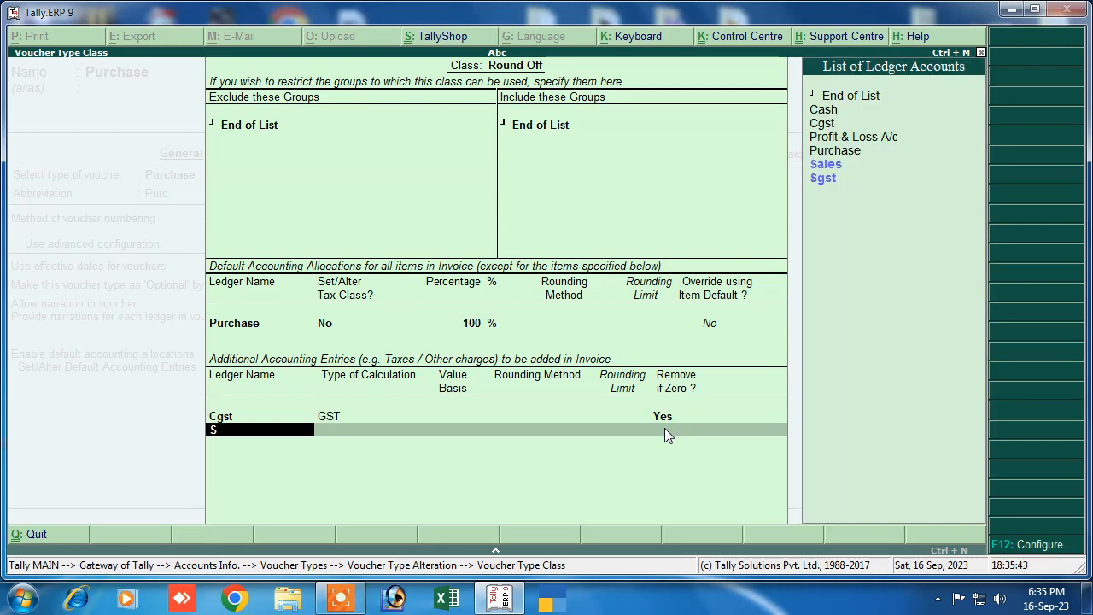
key("Down")
key("Up")
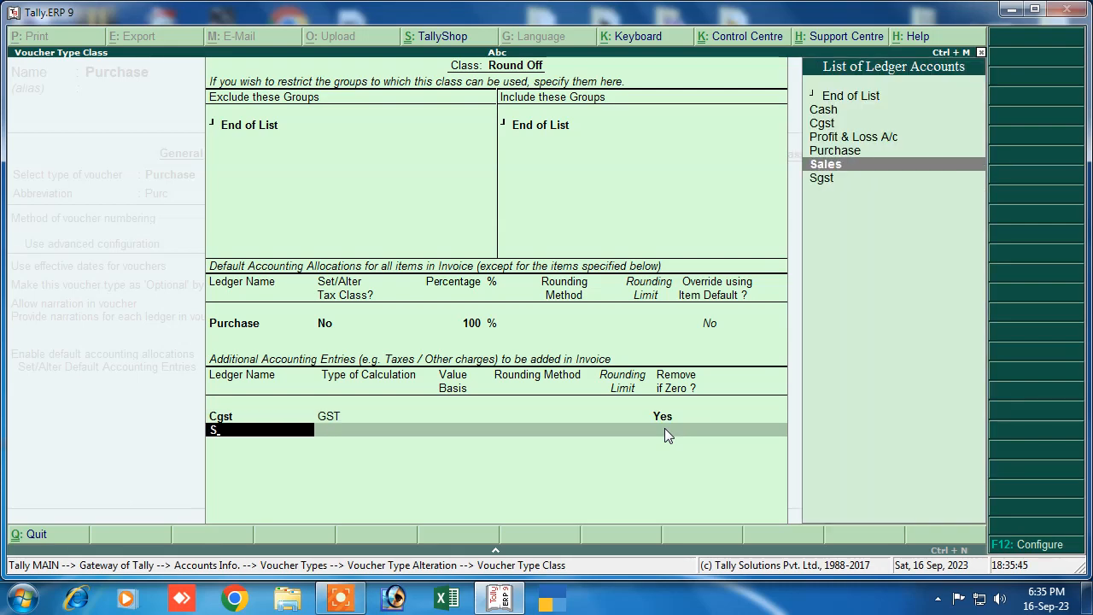
key("Down")
key("Return")
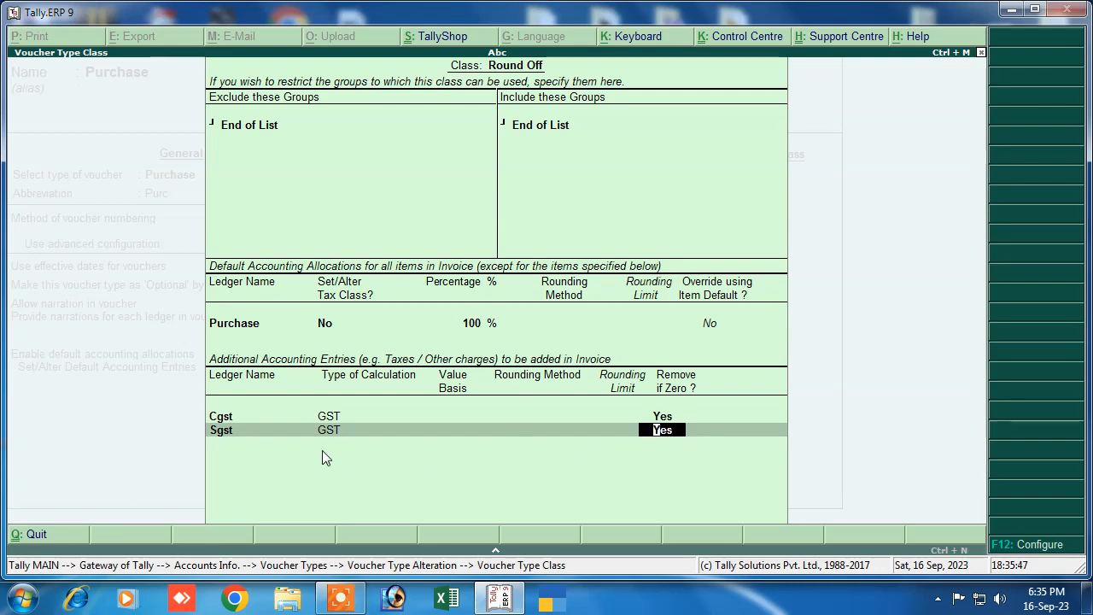
key("Return")
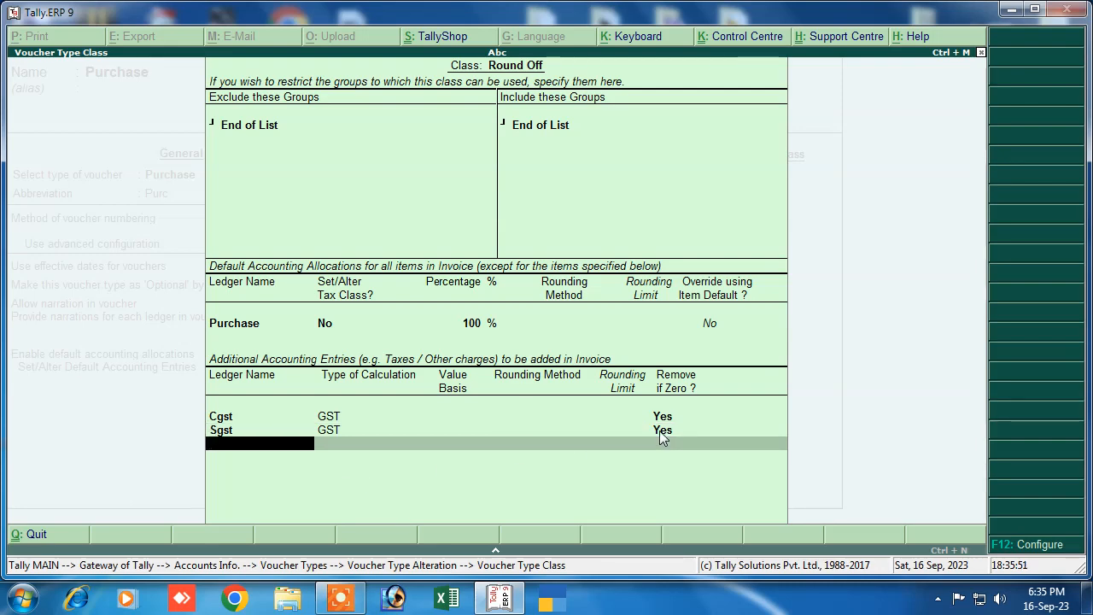
Add the Round Off ledger as the third additional entry, with the calculation type As Total Amount Rounding.
type("R")
key("Return")
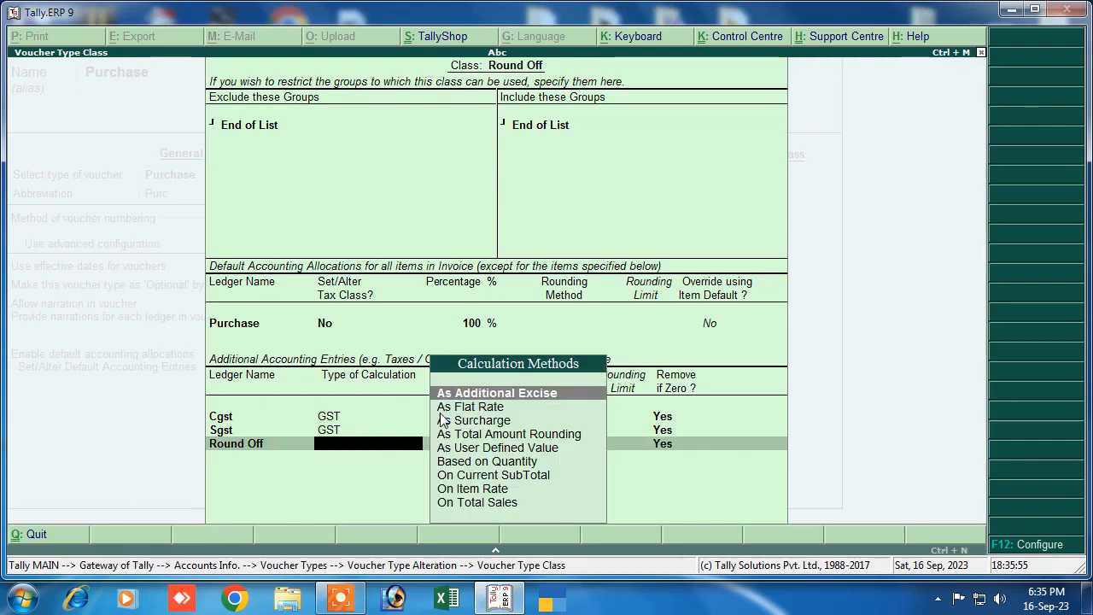
left_click(459, 436)
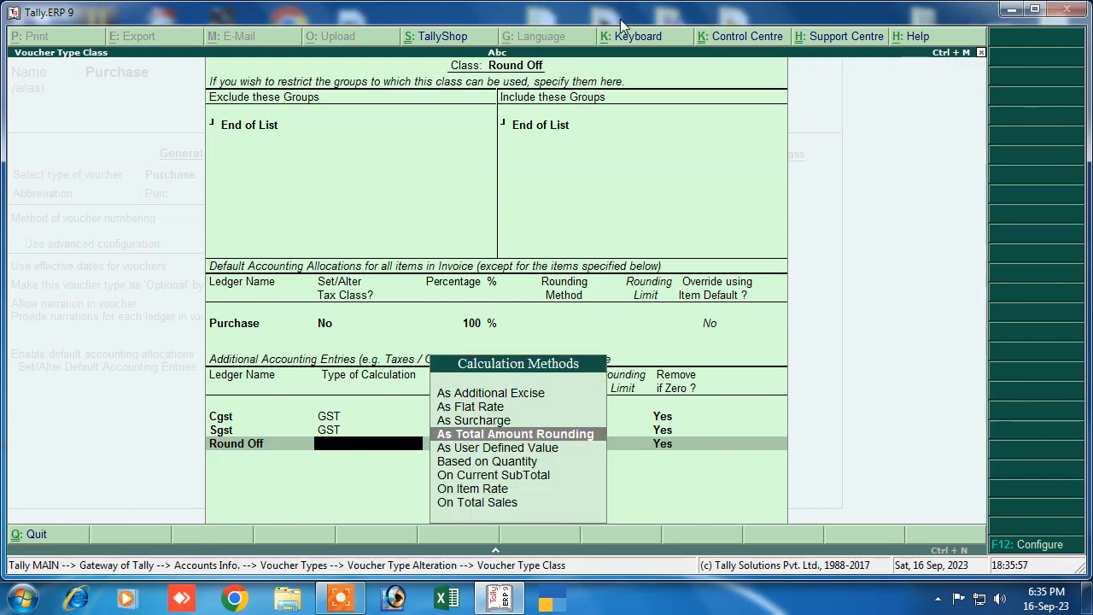
key("Return")
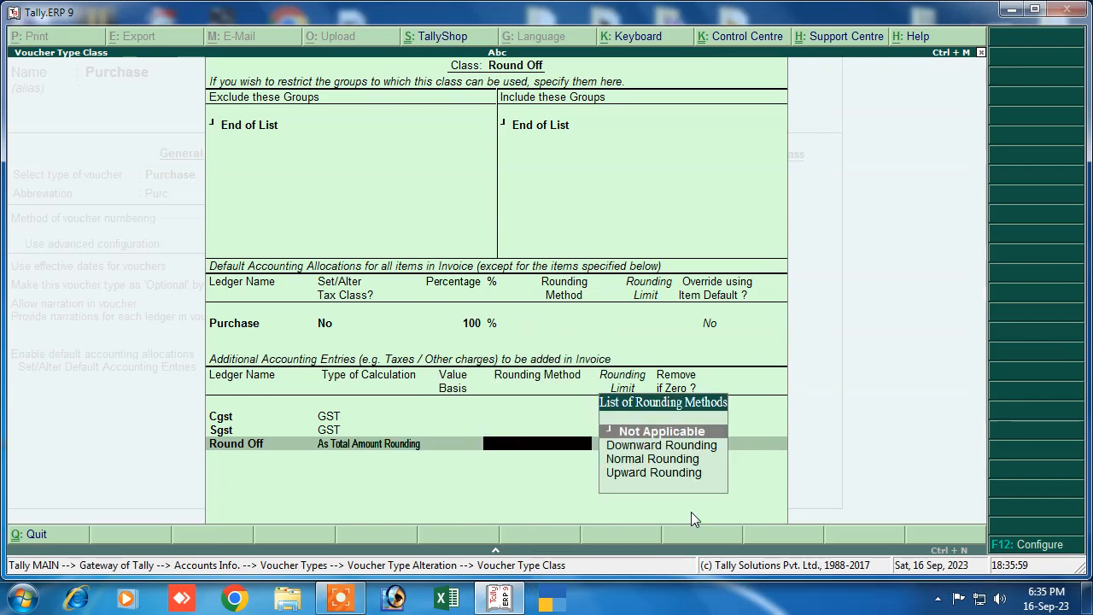
Set the Round Off entry to Normal Rounding with limit 1 and Remove if Zero at Yes, and save the Purchase voucher type.
left_click(664, 462)
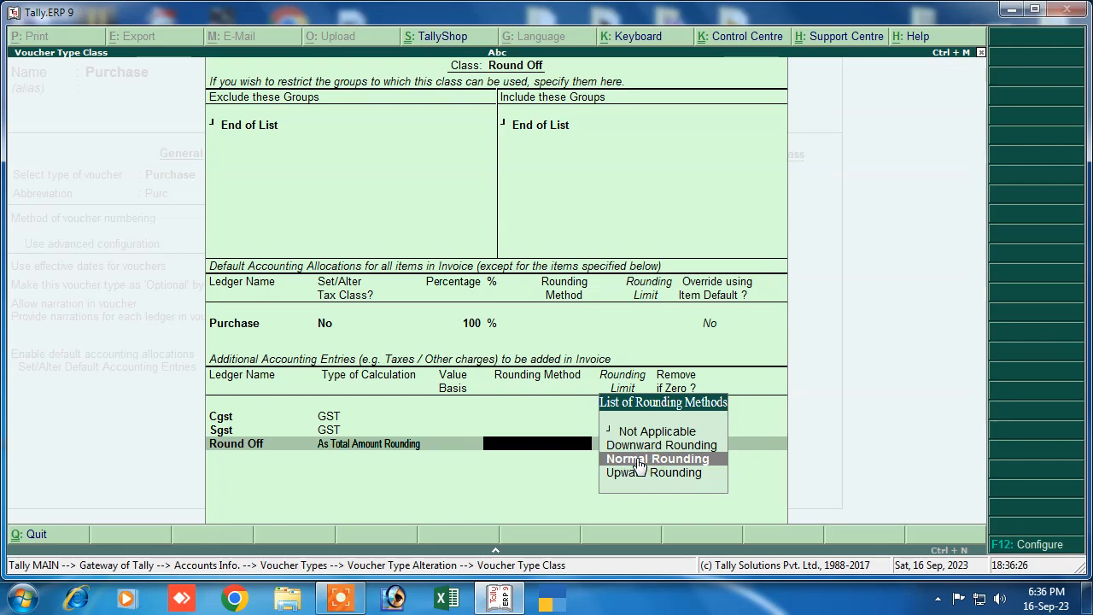
left_click(638, 461)
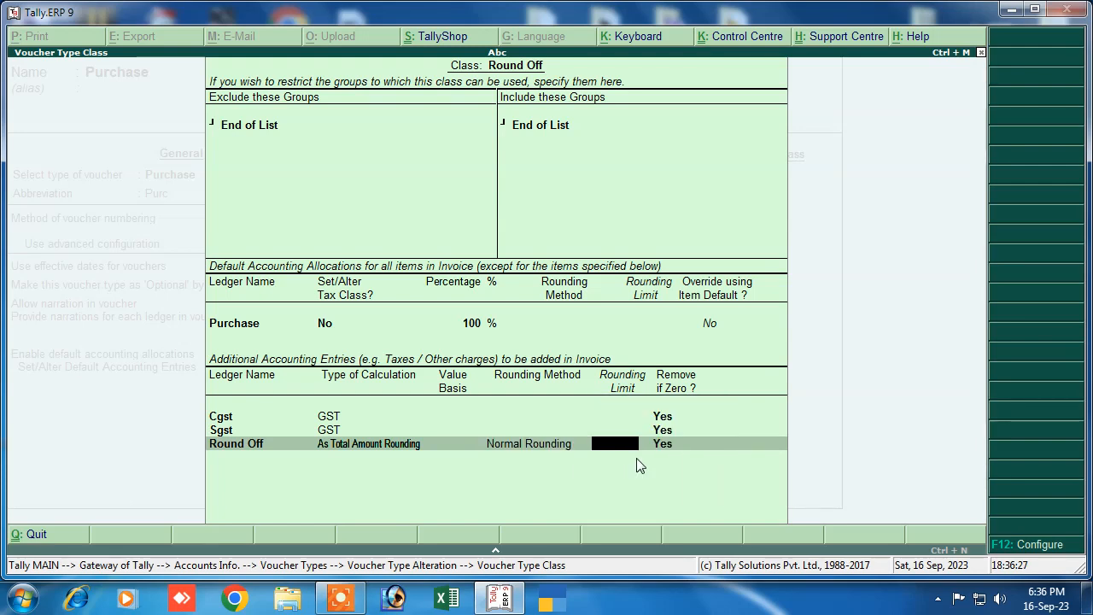
type("1")
key("Return")
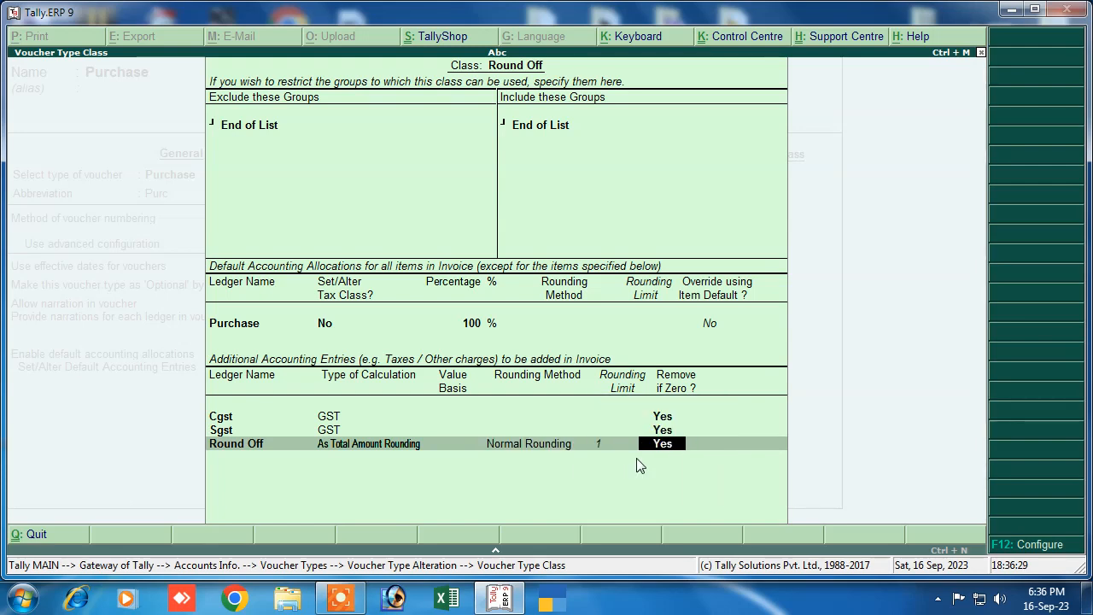
key("Return")
key("Return")
key("ctrl+a")
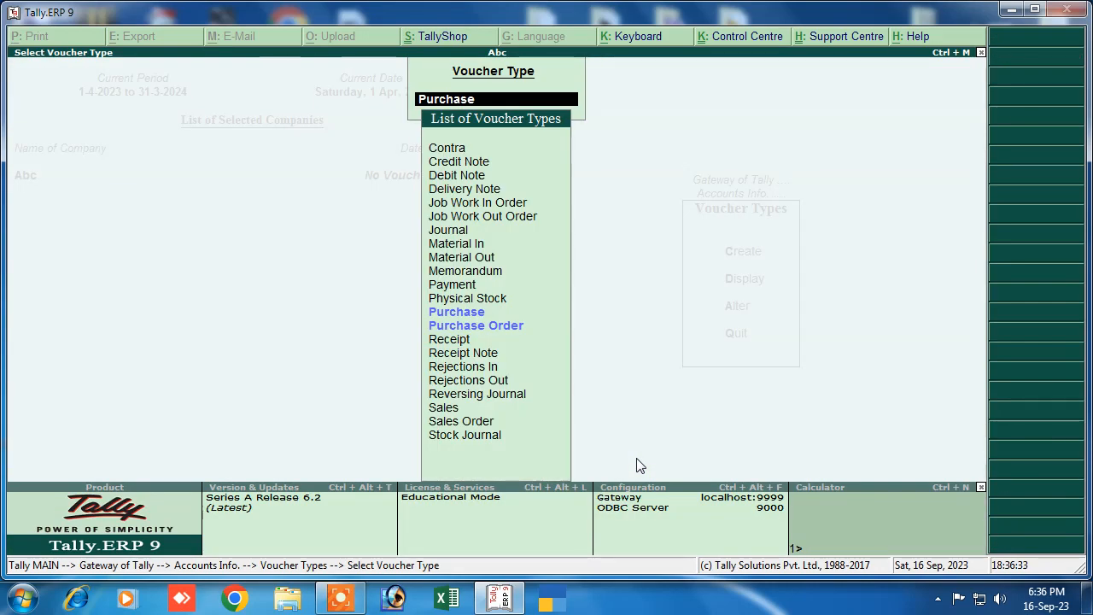
Open the Sales voucher type for alteration, keeping its name, voucher type, abbreviation and Automatic numbering.
type("Sal")
key("Down")
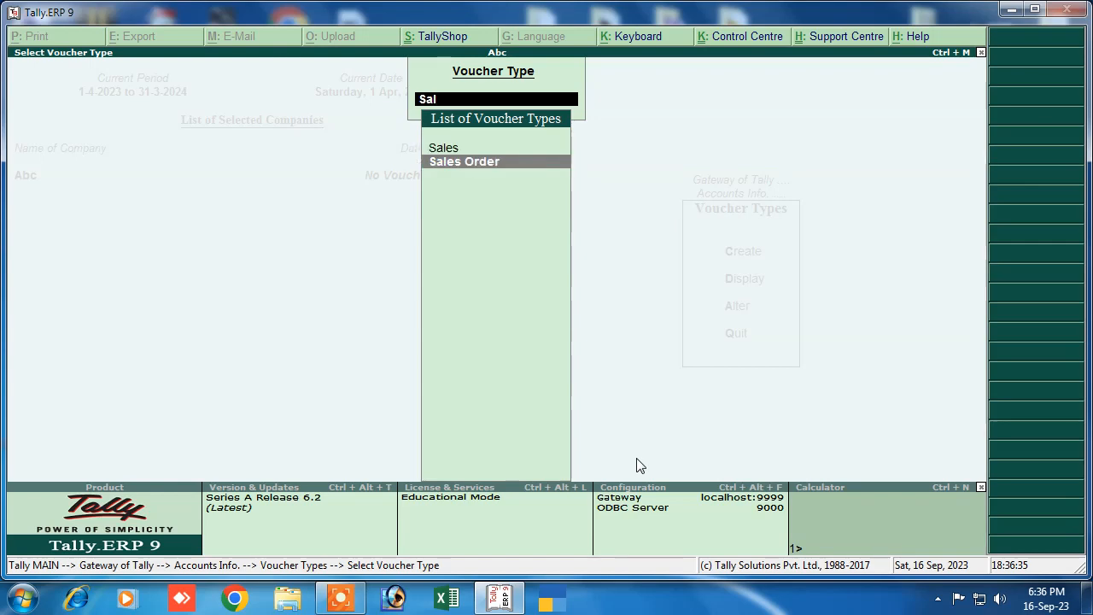
key("Up")
key("Return")
key("Return")
key("Return")
key("Return")
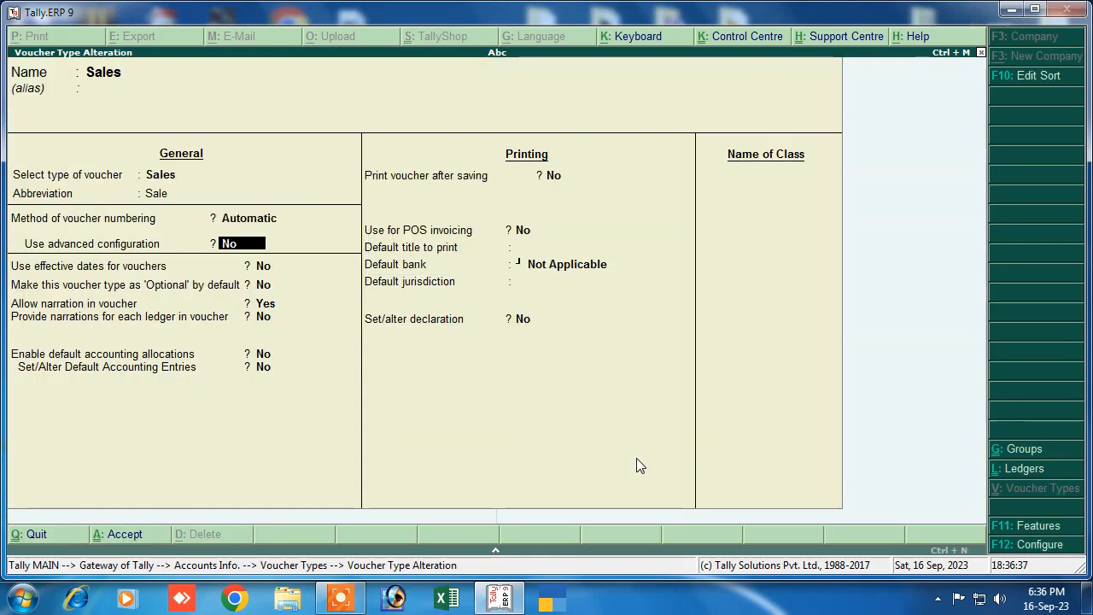
Add a class named Round Off to the Sales voucher type, keeping the general and printing settings.
key("Return")
key("Return")
key("Return")
key("Return")
key("Return")
key("Return")
key("Return")
key("Return")
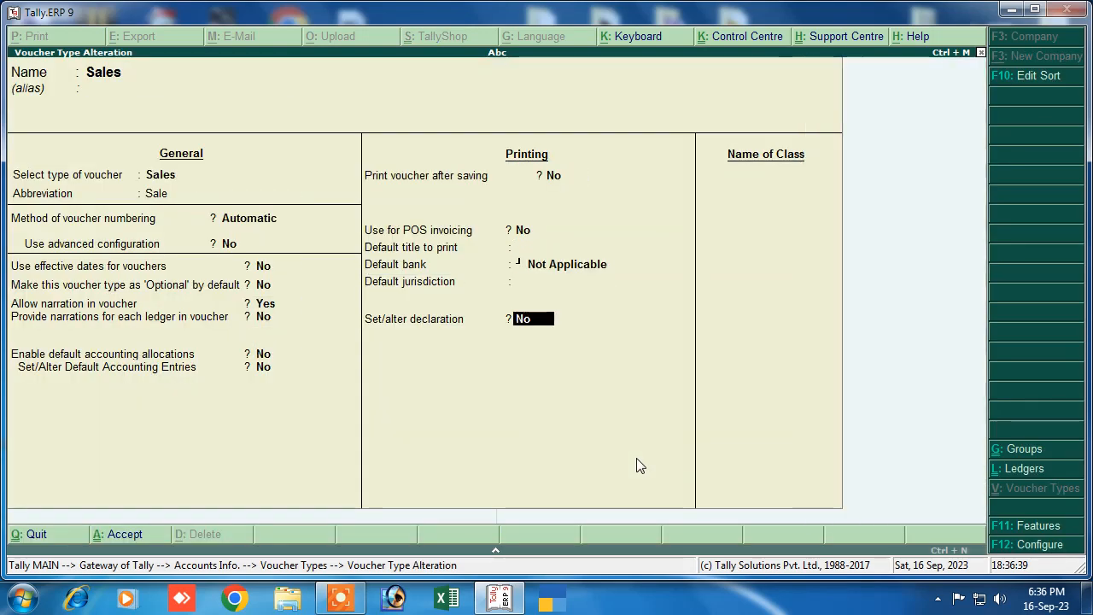
key("Return")
type("Rou")
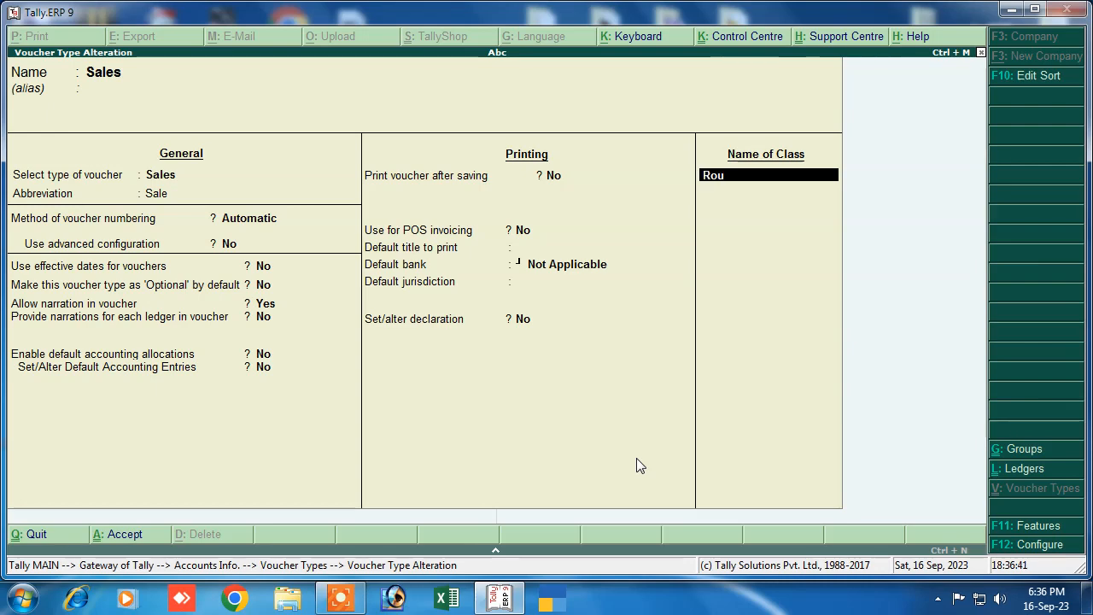
type("nd")
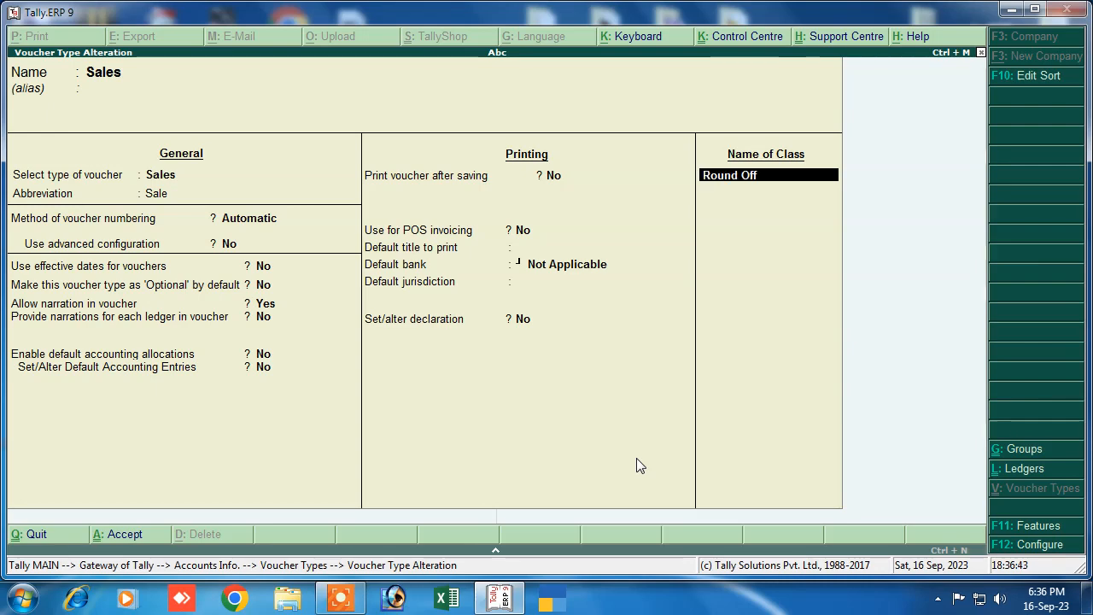
type(" Off")
key("Return")
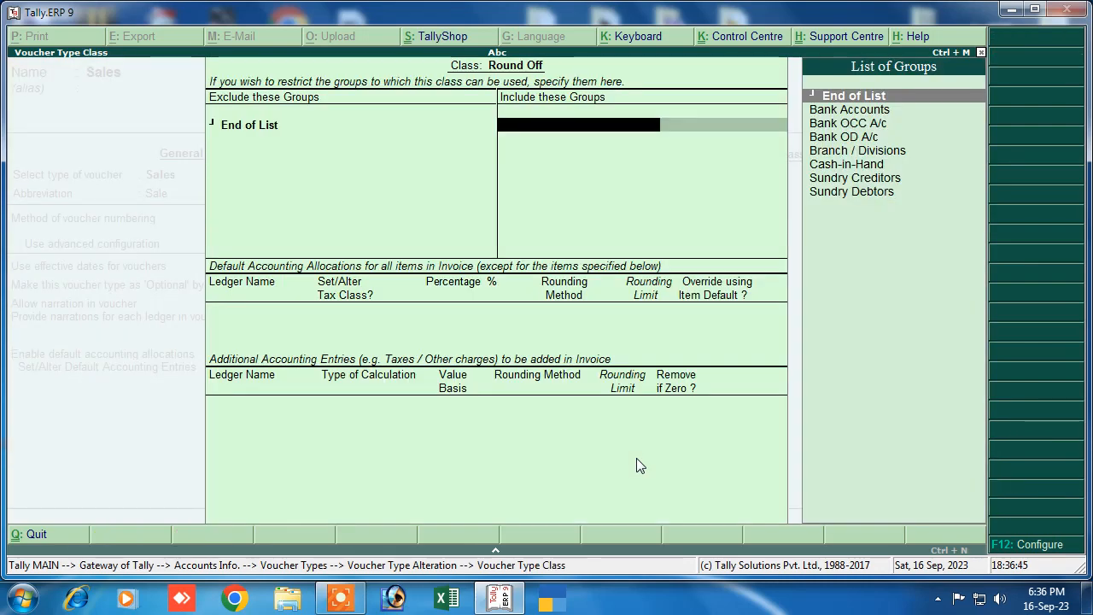
Leave the class without group restrictions and allocate items to the Sales ledger at 100%, with tax class alteration at No.
key("Return")
key("Return")
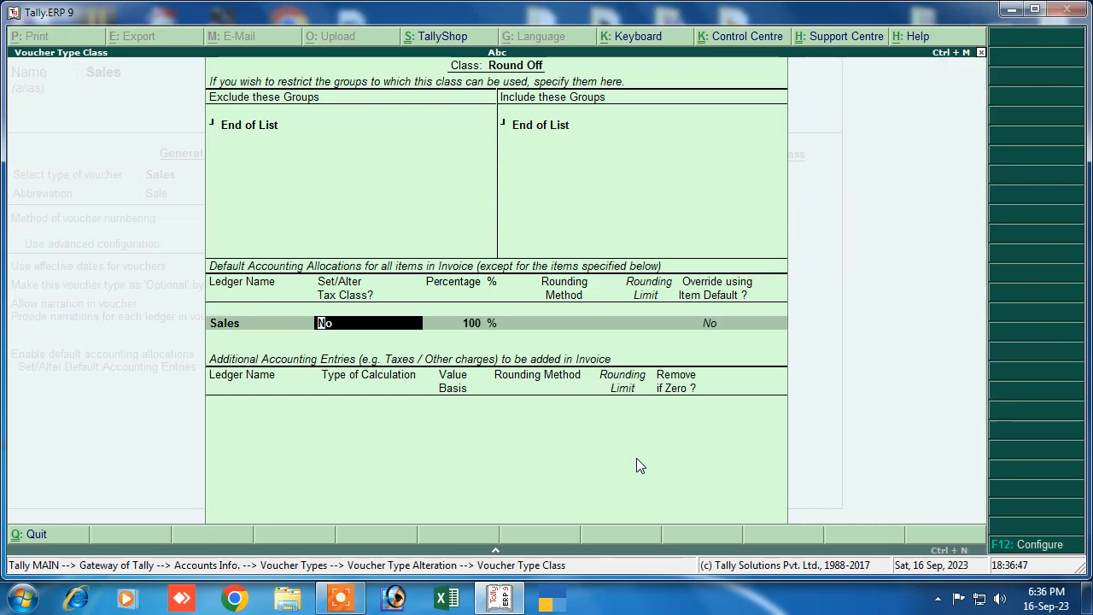
key("Return")
key("Return")
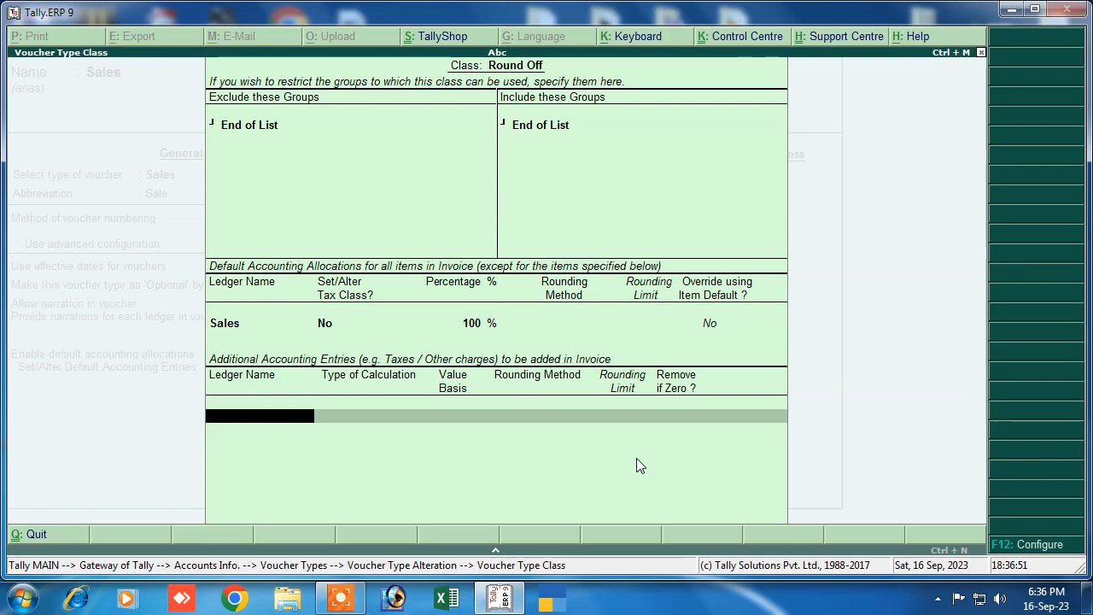
Add the Cgst and Sgst ledgers as additional accounting entries of the Sales class, with Remove if Zero at Yes.
type("C")
key("Down")
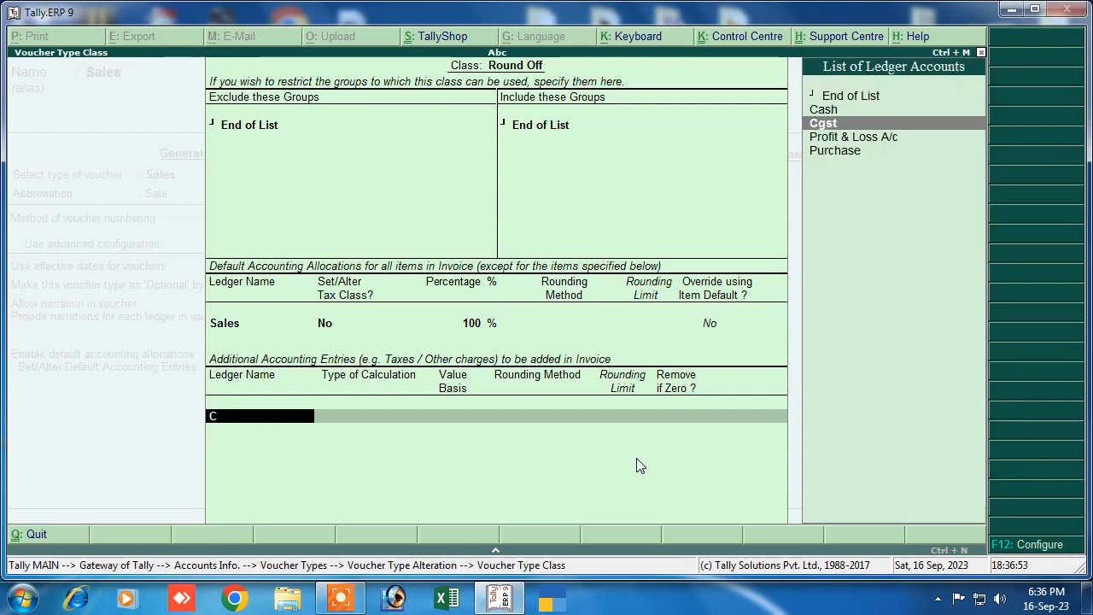
key("Return")
key("Return")
type("S")
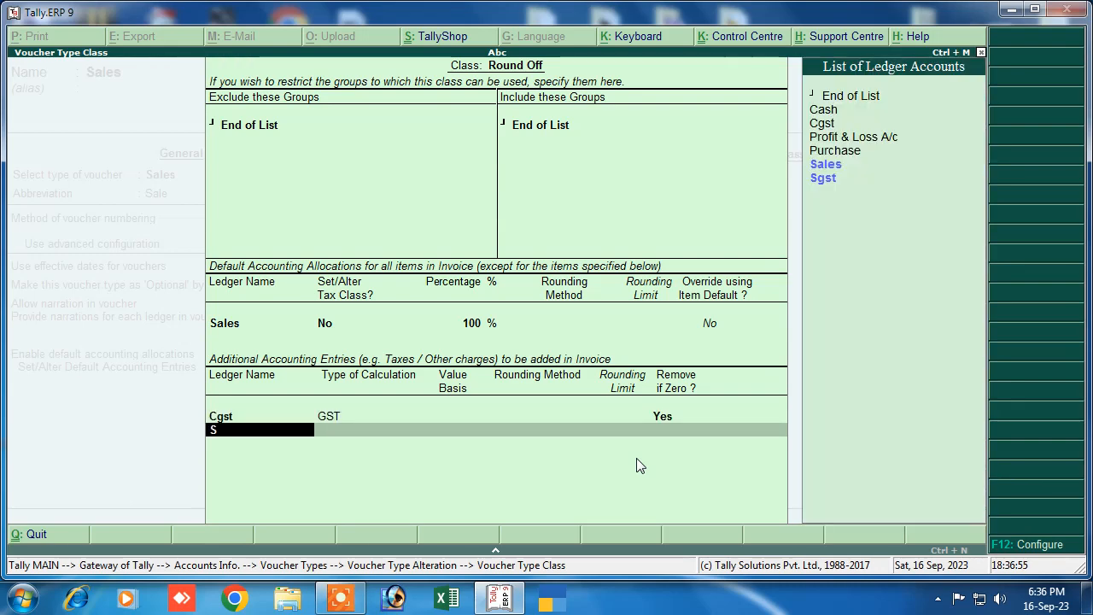
key("Down")
key("Return")
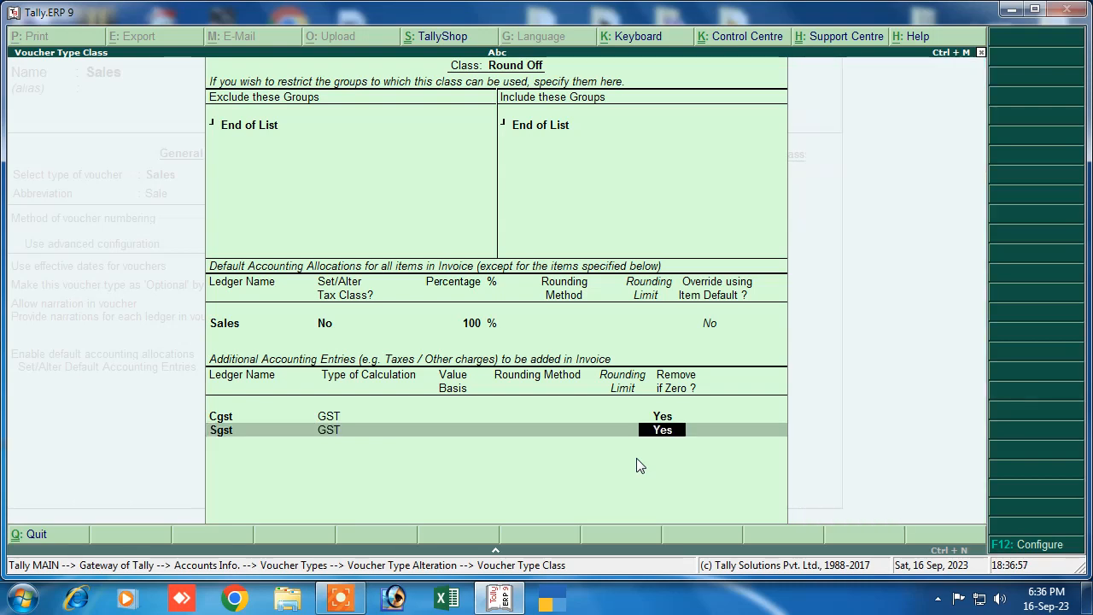
key("Return")
Add the Round Off ledger as the third additional entry of the Sales class, calculated As Total Amount Rounding.
type("Roun")
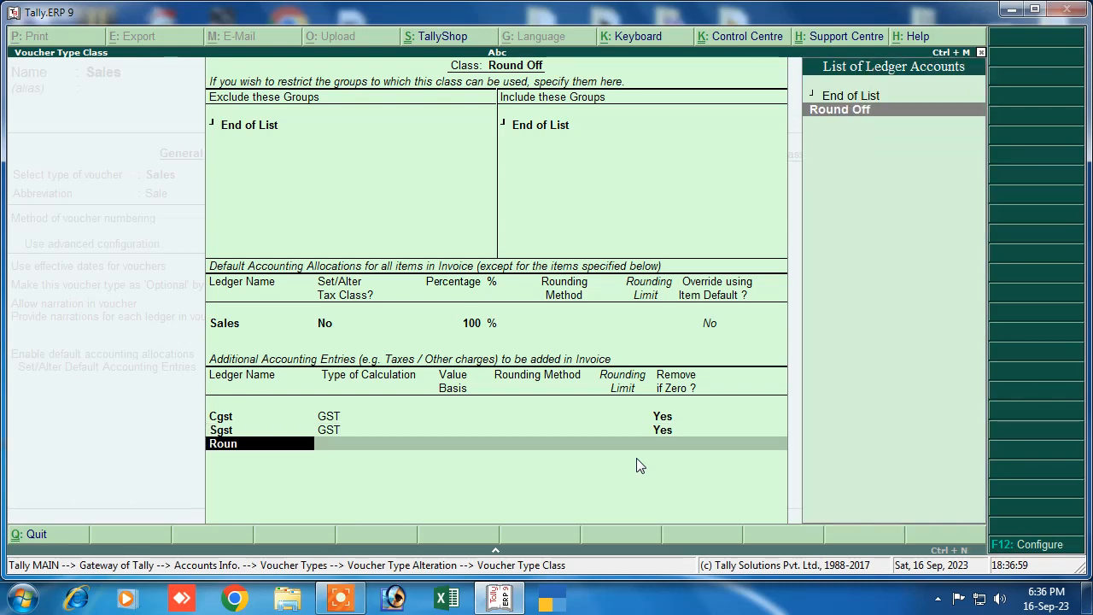
key("Return")
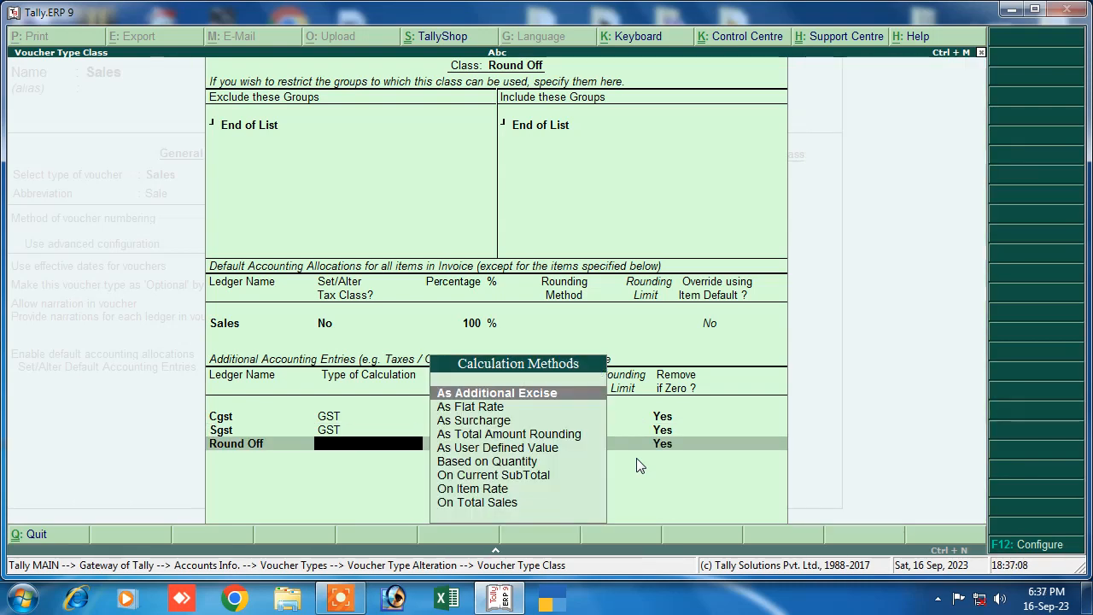
key("Down")
key("Down")
key("Down")
key("Return")
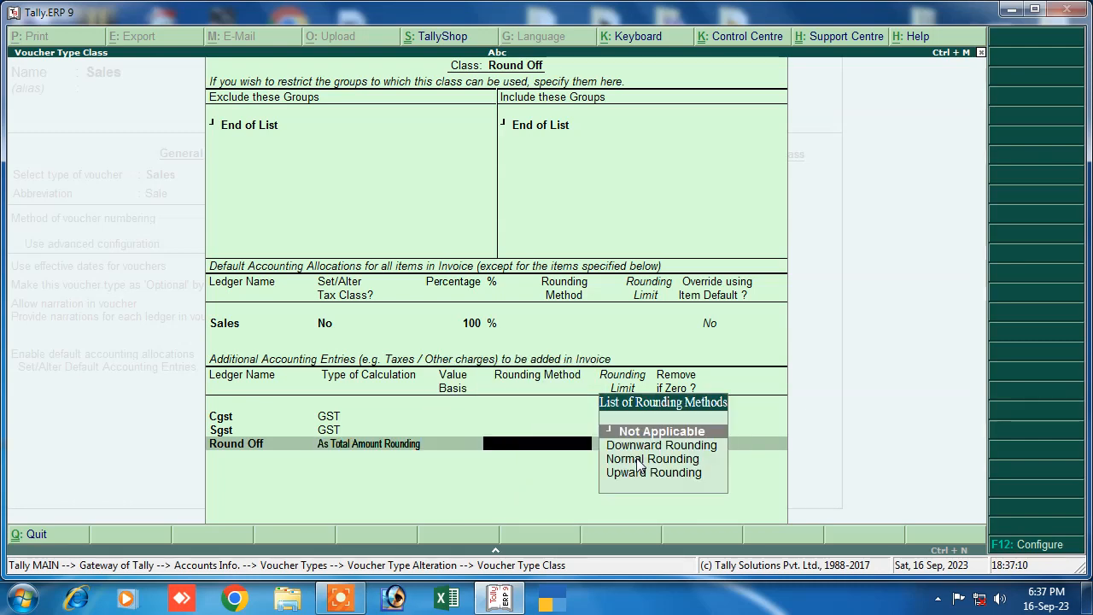
Set the Round Off entry of the Sales class to Normal Rounding with Remove if Zero at Yes, and save the Sales voucher type.
key("Down")
key("Down")
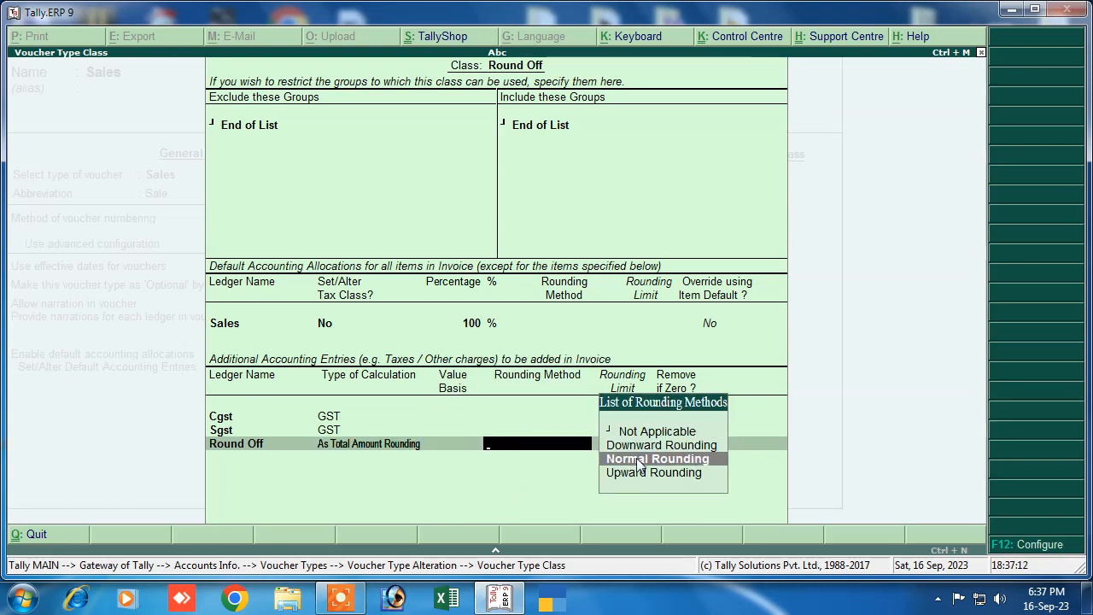
key("Return")
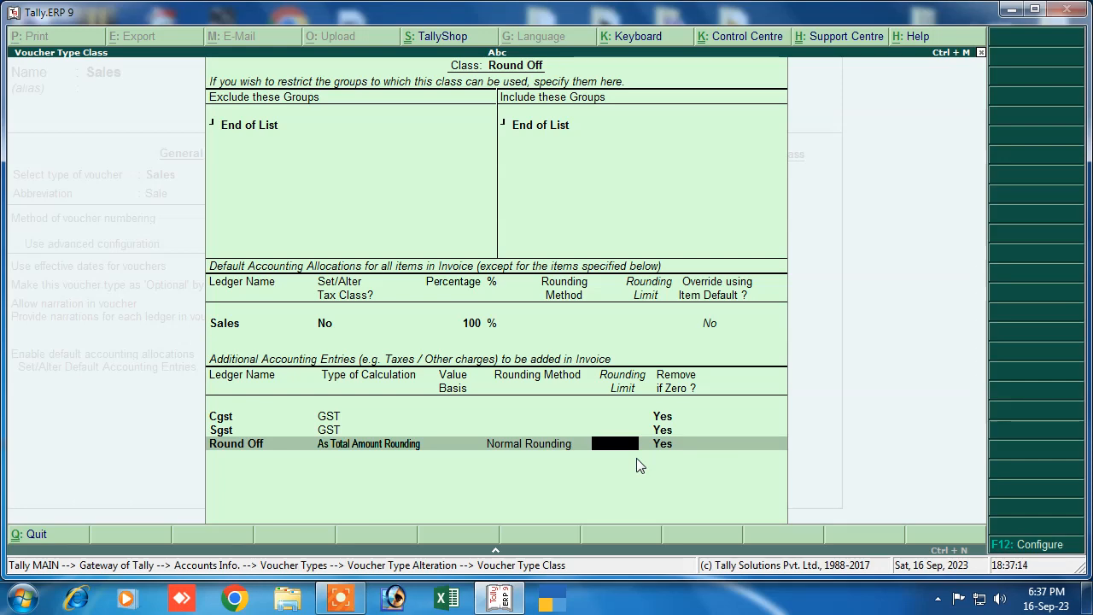
key("Return")
key("Return")
key("Return")
key("Return")
key("Return")
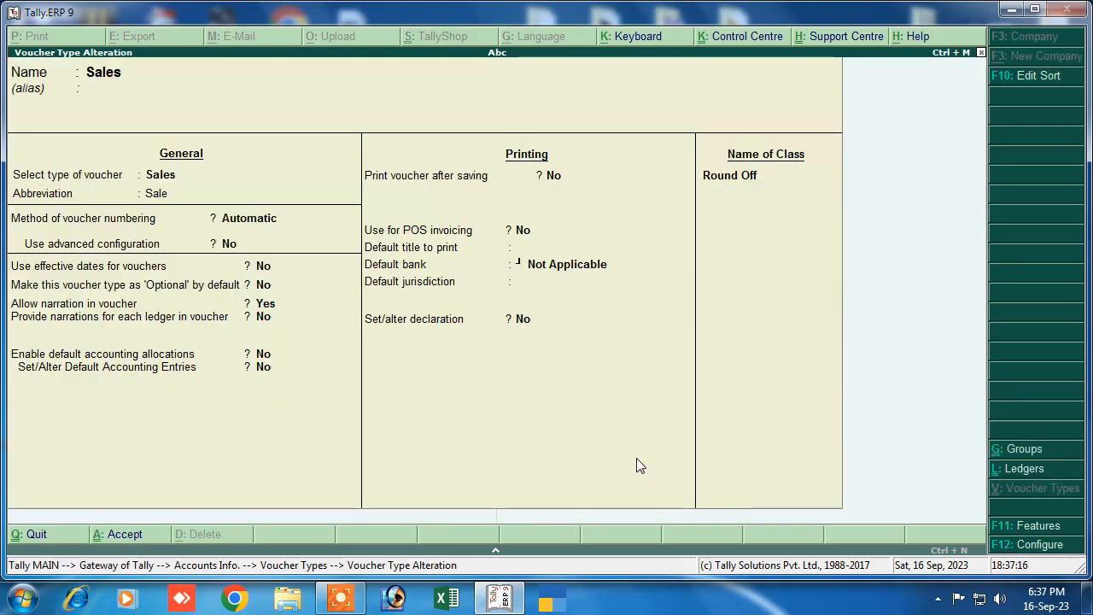
key("Escape")
key("Escape")
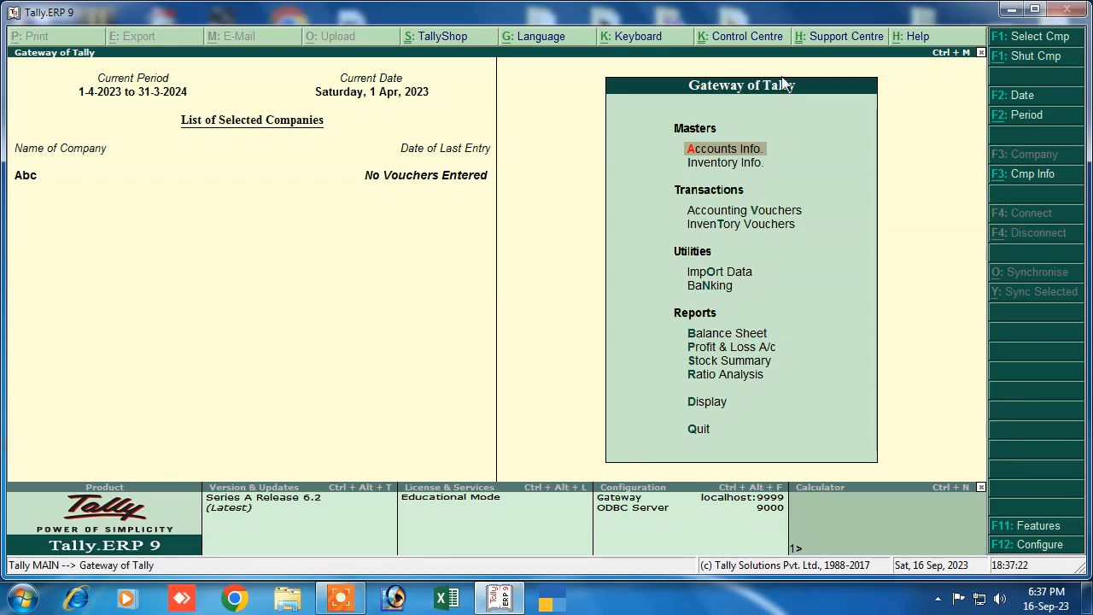
Start a new simple unit of measure with the symbol pc and the formal name Piece.
left_click(755, 156)
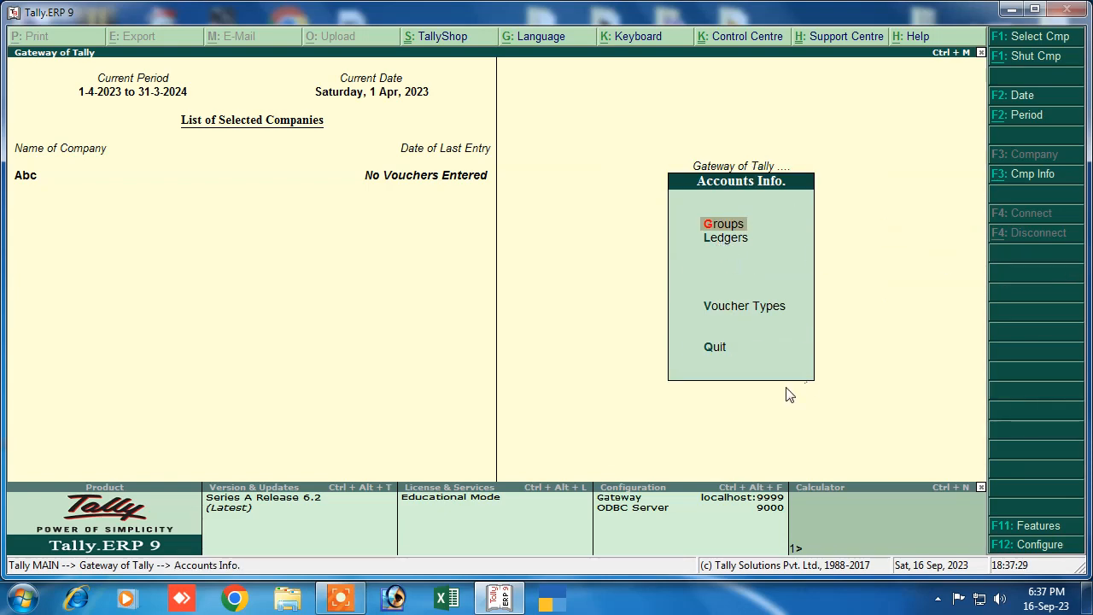
key("Escape")
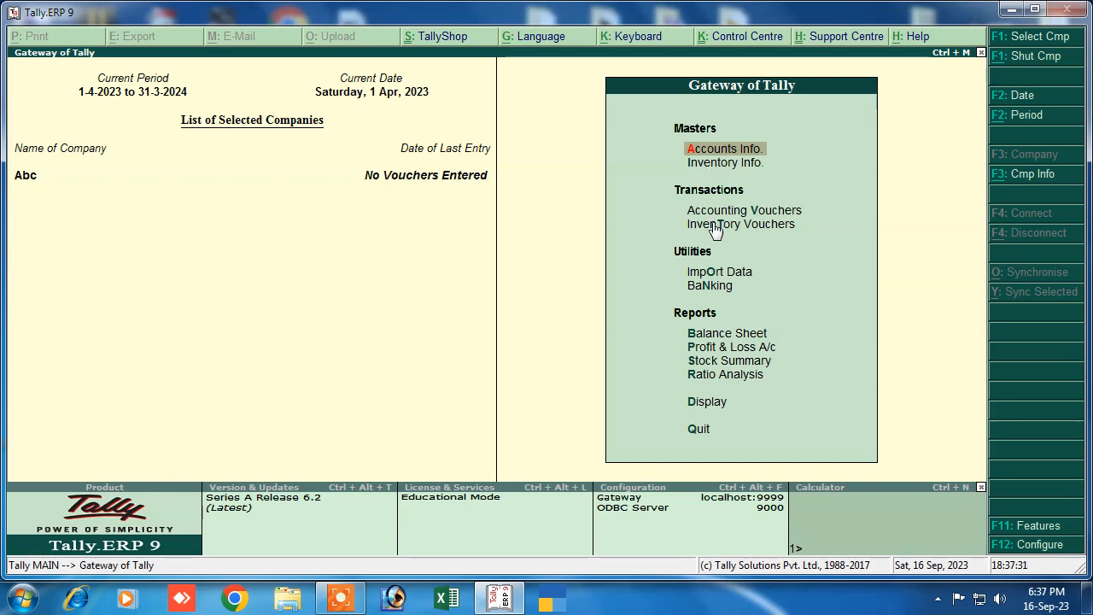
key("Down")
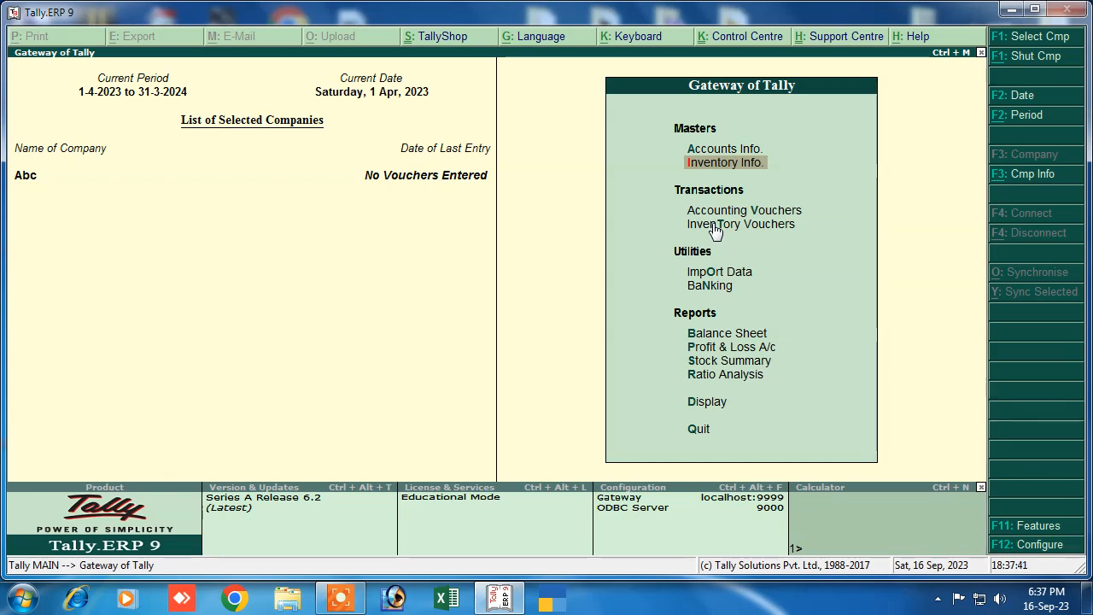
key("Down")
key("Up")
key("Return")
key("Down")
key("Down")
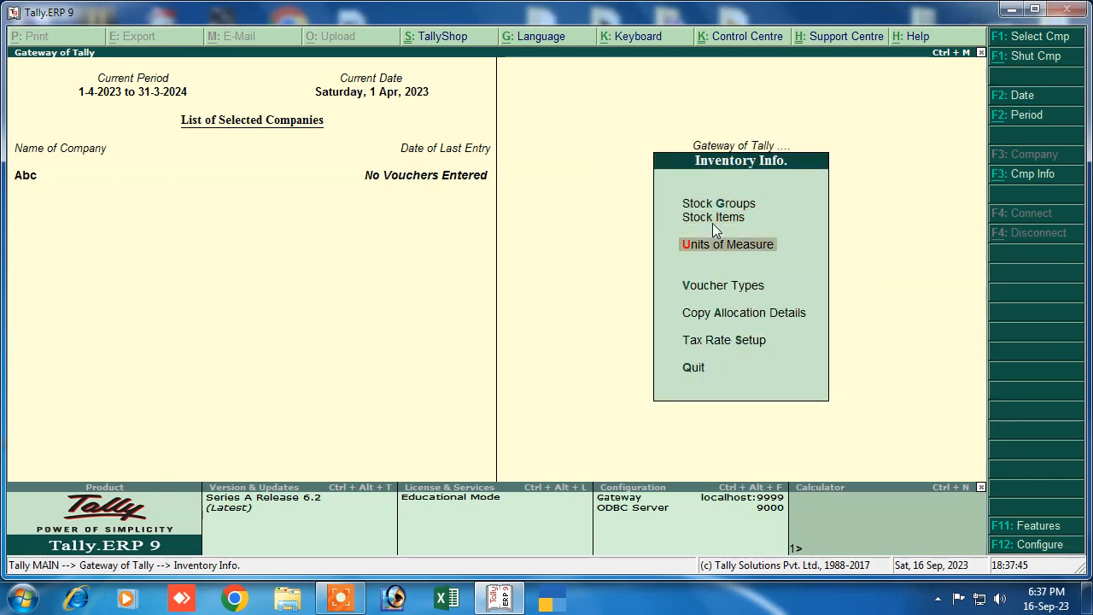
key("Return")
key("Return")
type("pc")
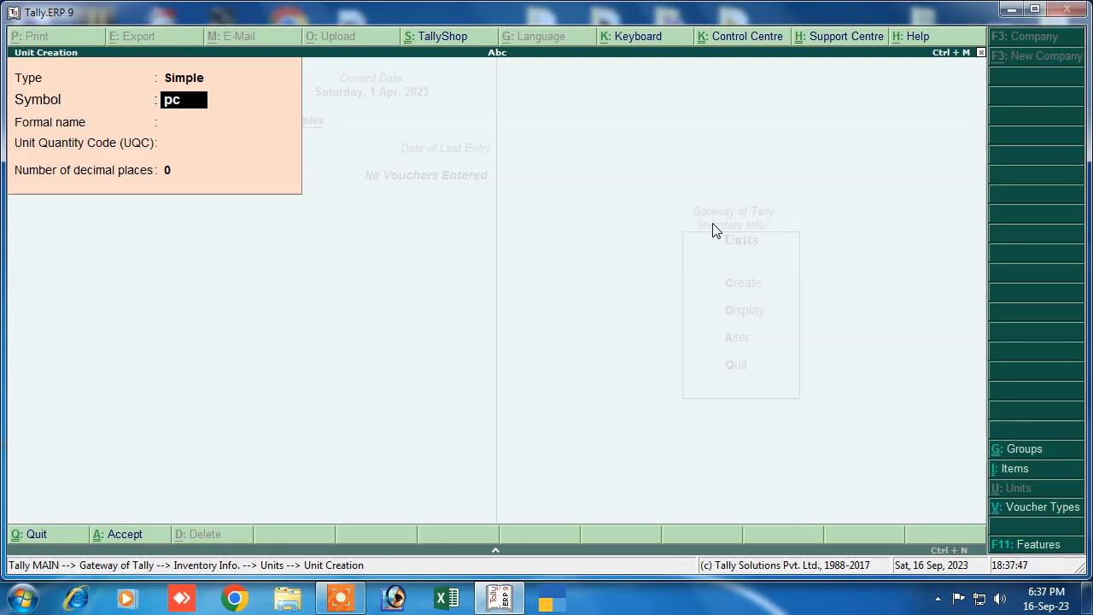
key("Return")
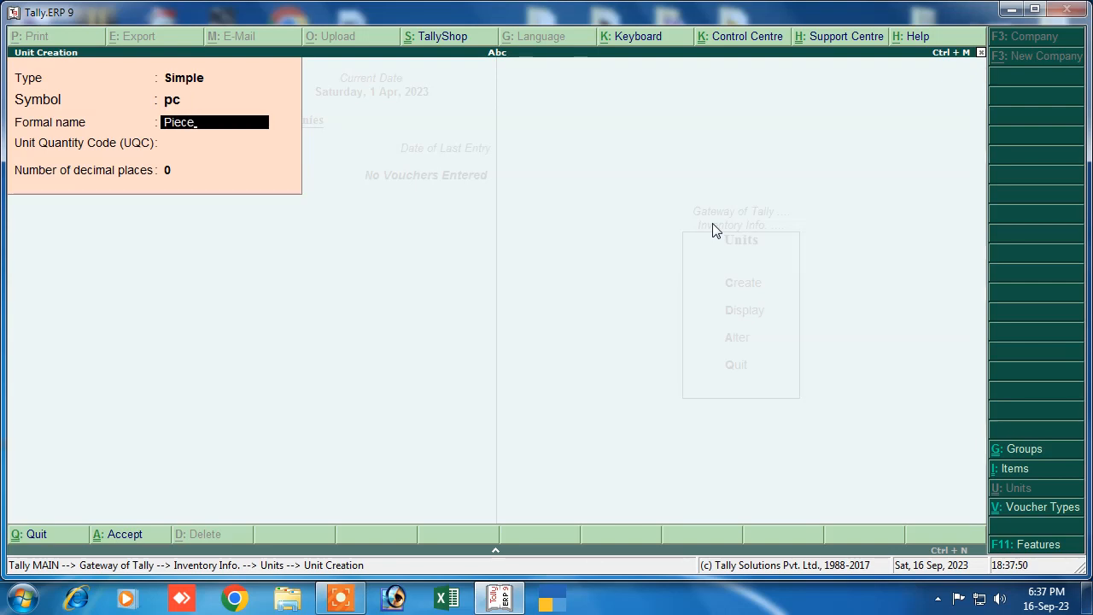
key("Return")
type("p")
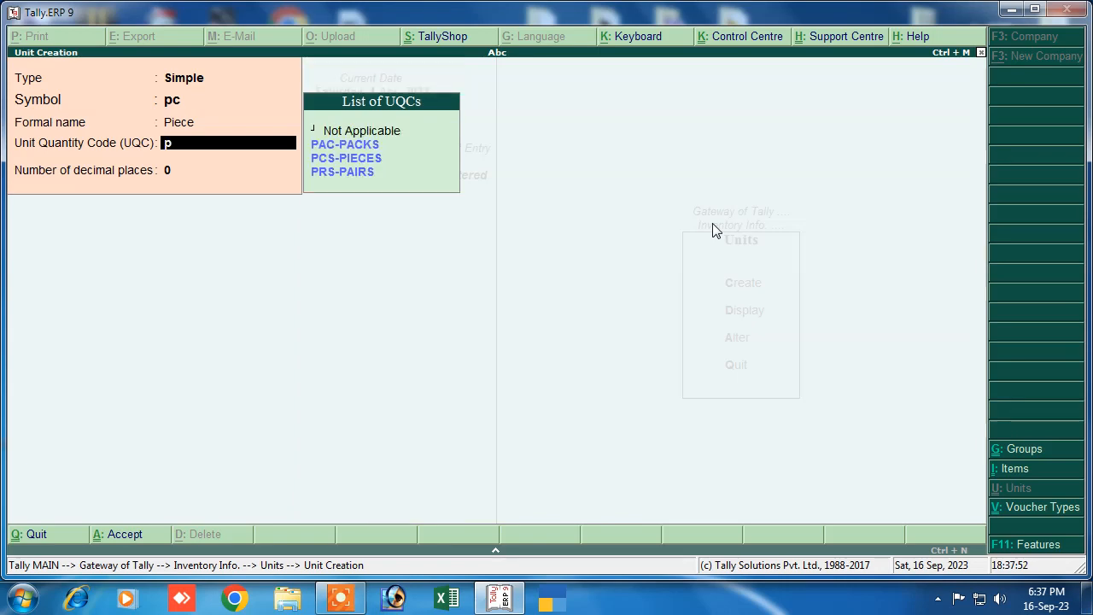
Change the new unit's symbol to pcs, keeping the formal name Piece.
key("BackSpace")
key("BackSpace")
key("BackSpace")
type("pc")
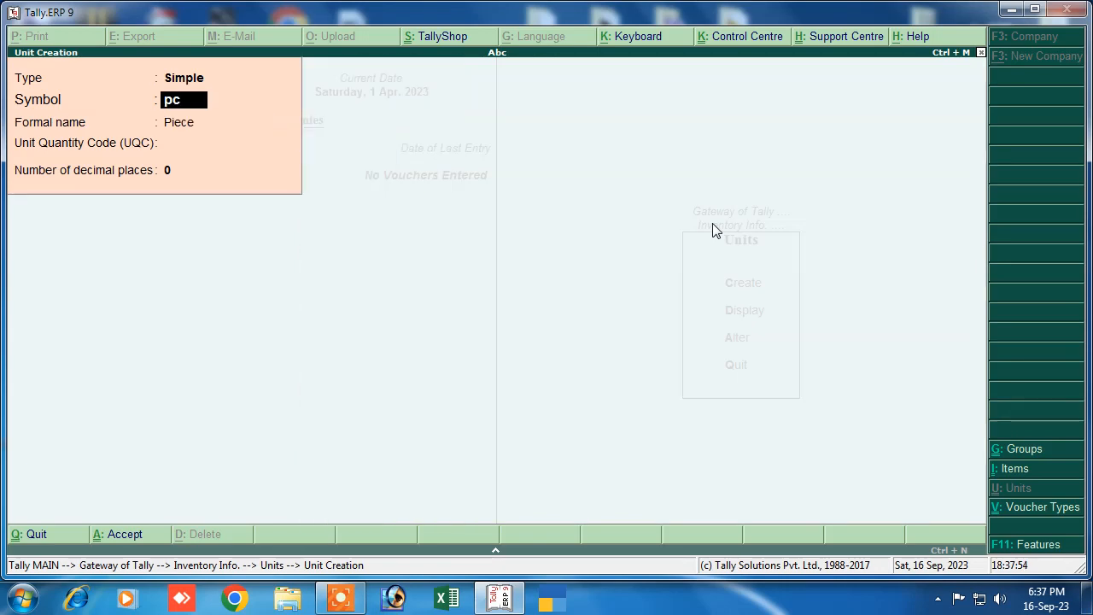
type("s")
key("Return")
key("Return")
Assign the unit quantity code PCS-PIECES with 0 decimal places, save the unit and leave unit creation.
type("p")
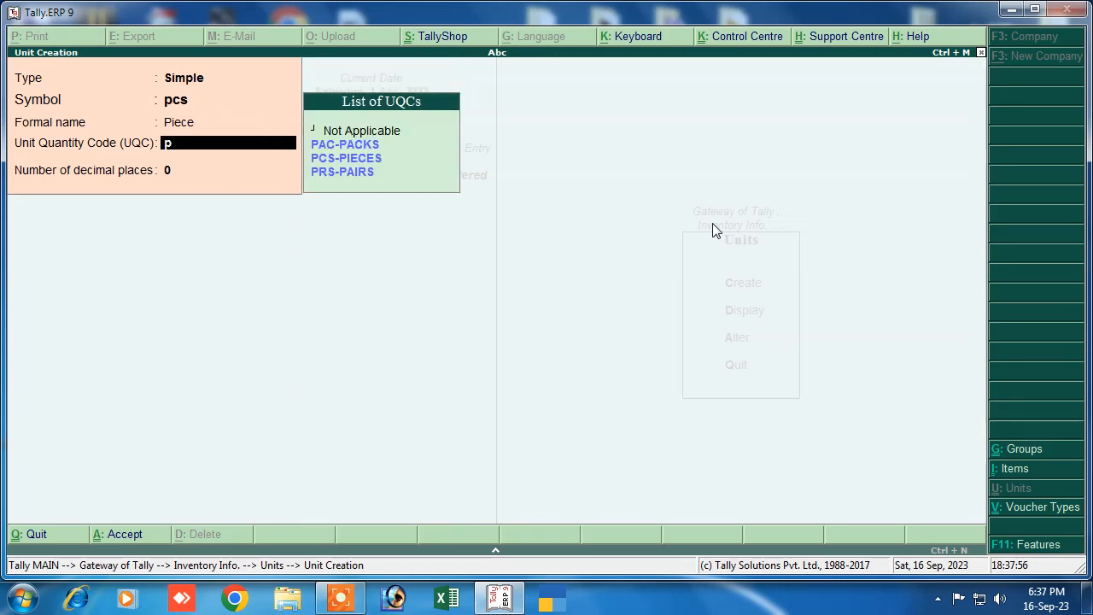
type("c")
key("Return")
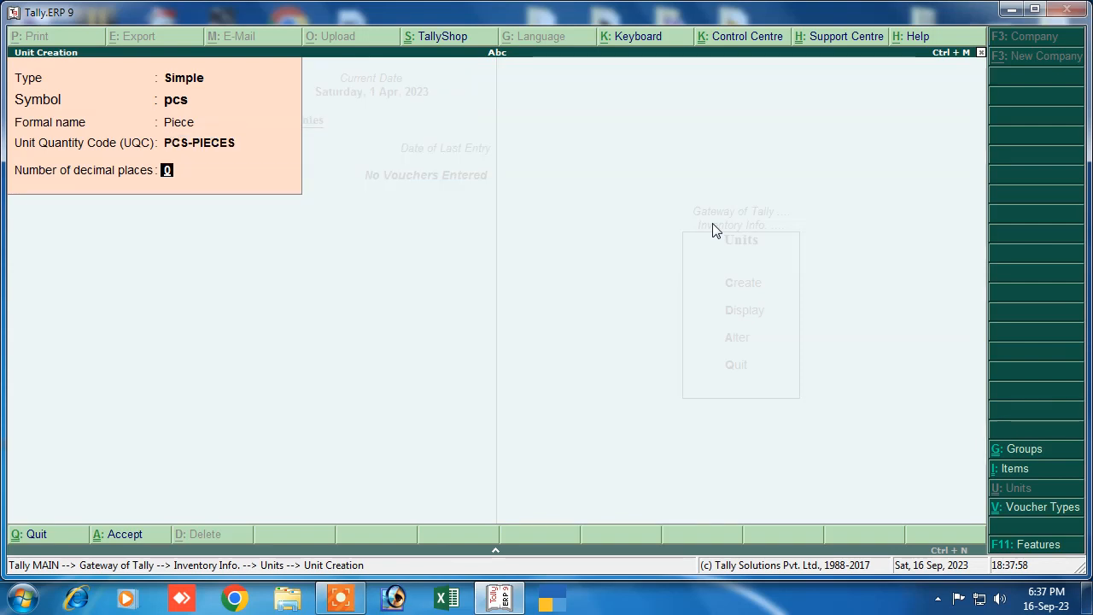
key("Return")
key("Return")
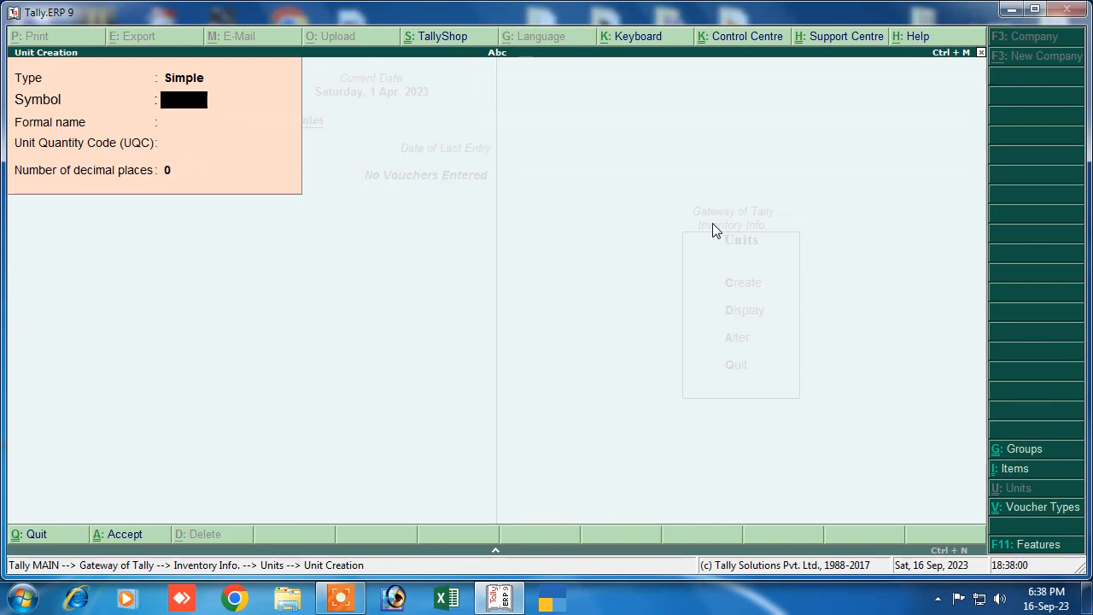
key("Escape")
key("Return")
key("Escape")
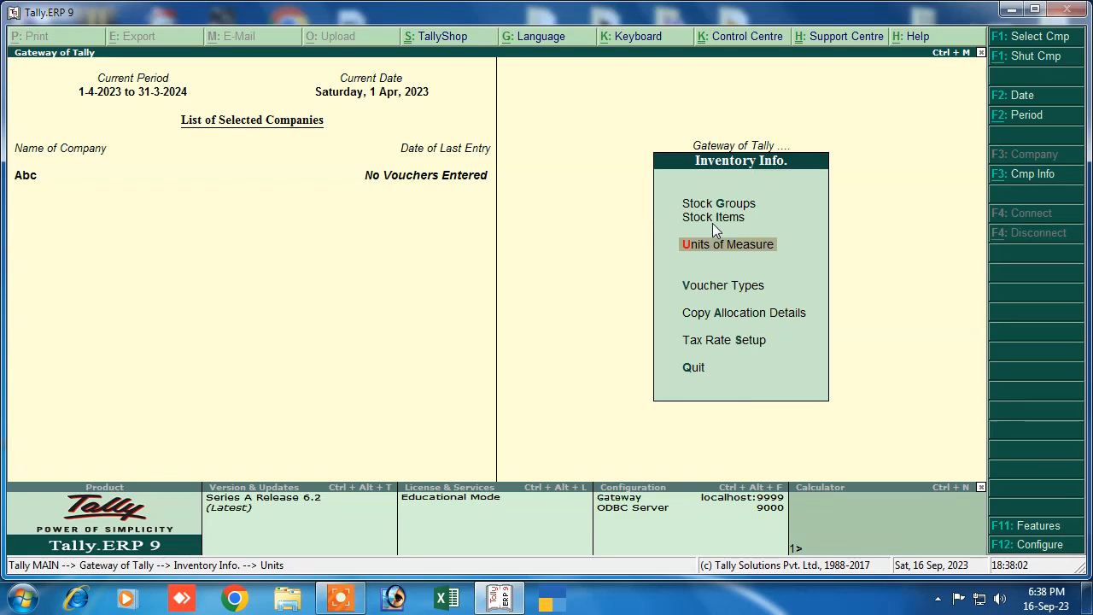
Start a new single stock group named Computer, without an alias.
key("Up")
key("Return")
key("Return")
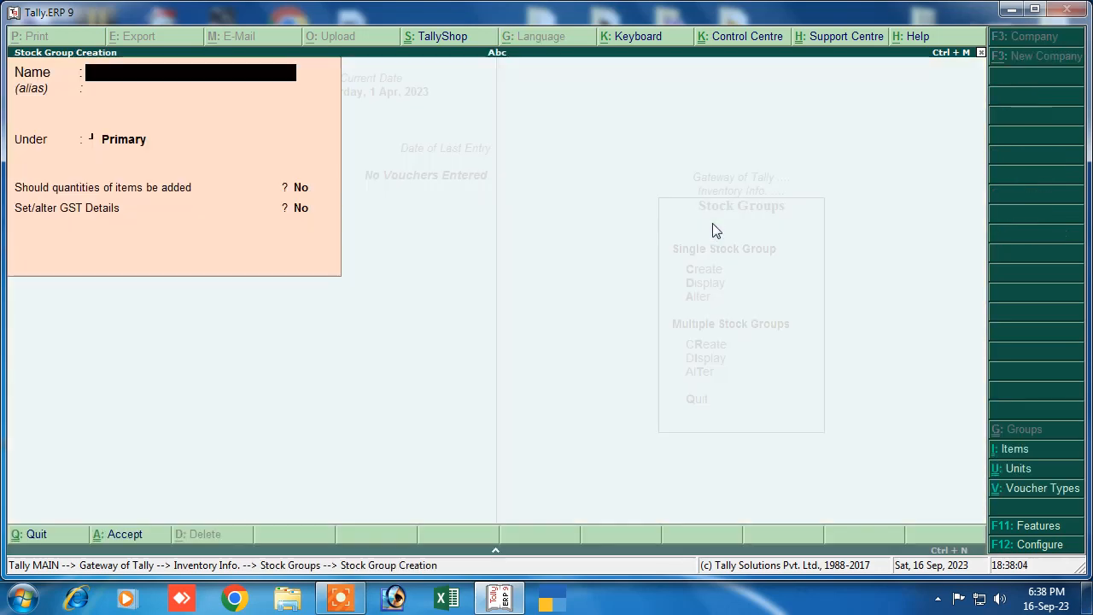
type("Compi")
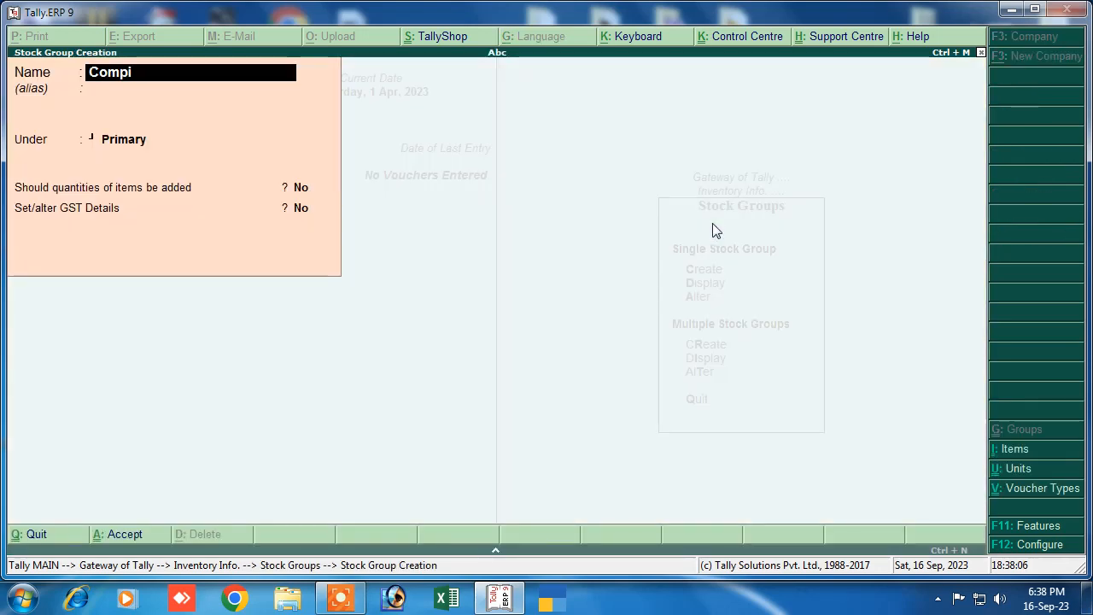
key("BackSpace")
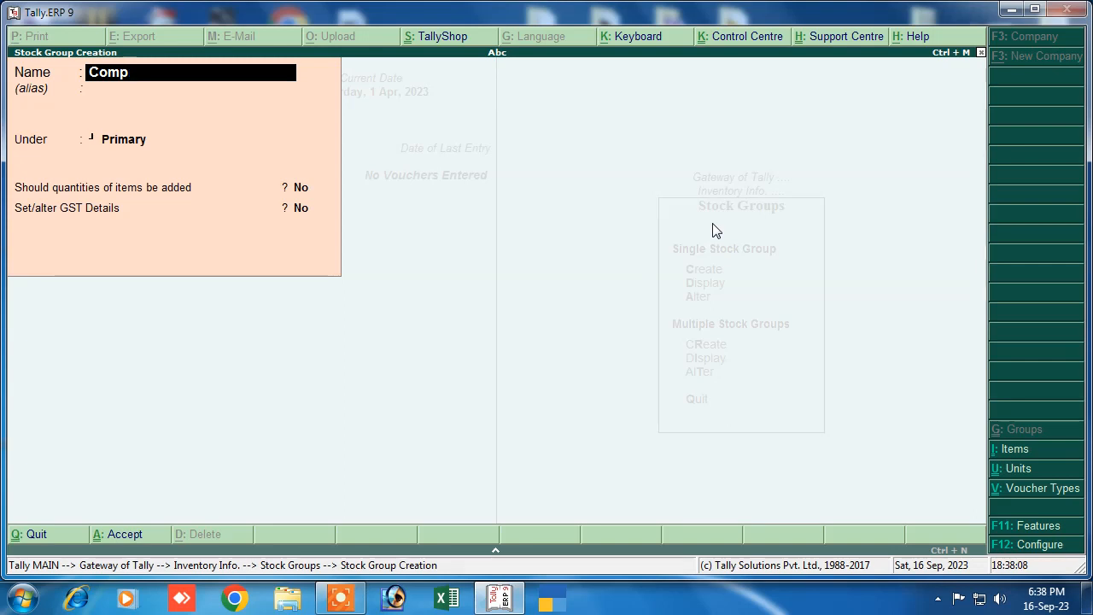
key("Return")
key("Return")
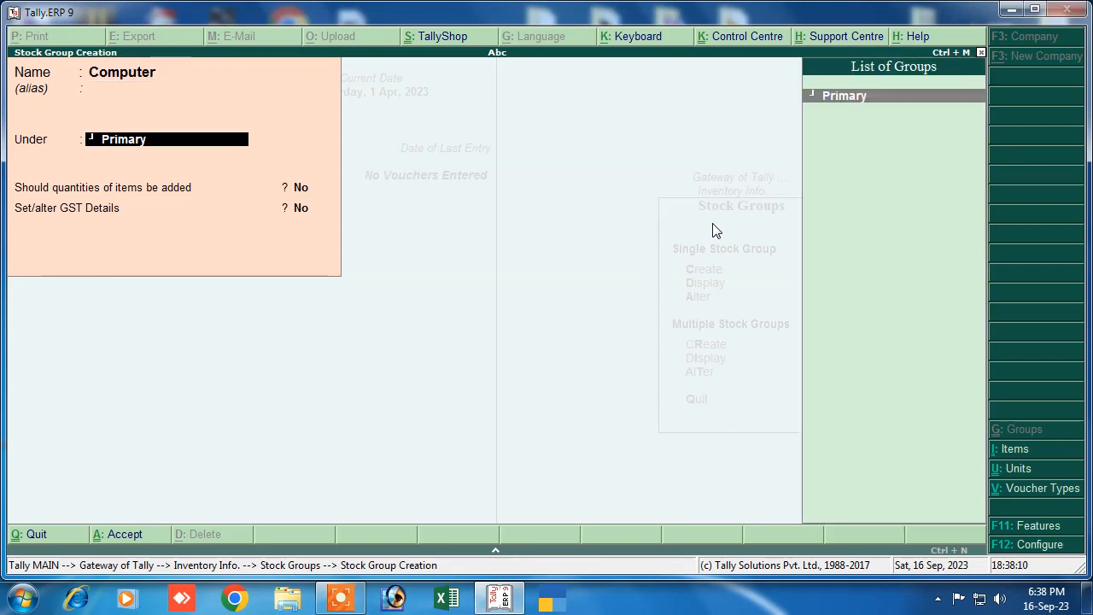
Place the Computer group under Primary with quantity addition and GST details at No, save it and leave group creation.
key("Return")
key("Return")
key("Return")
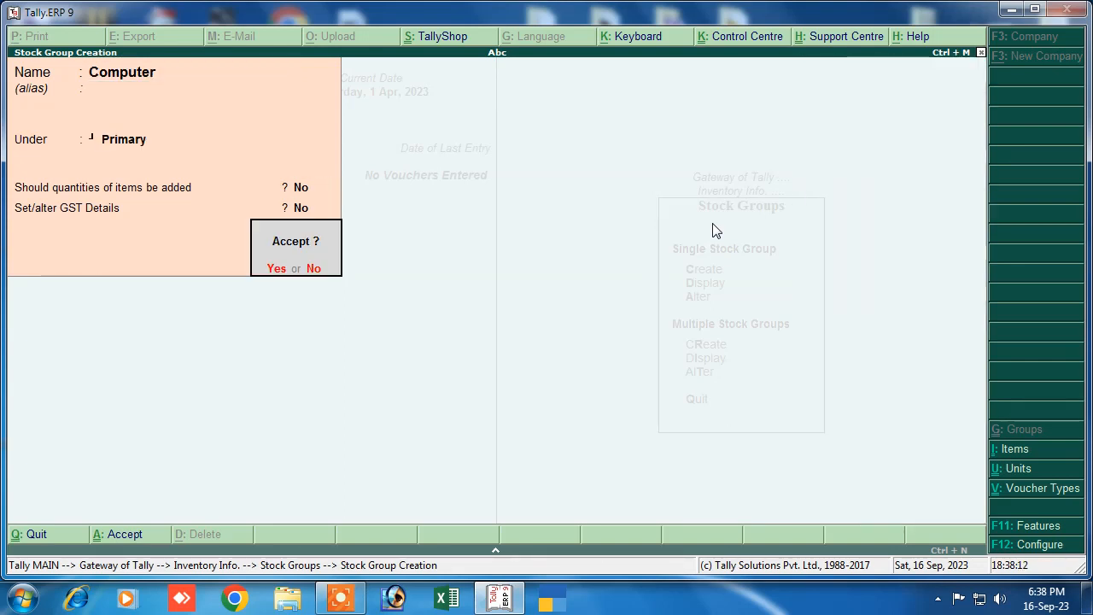
key("Return")
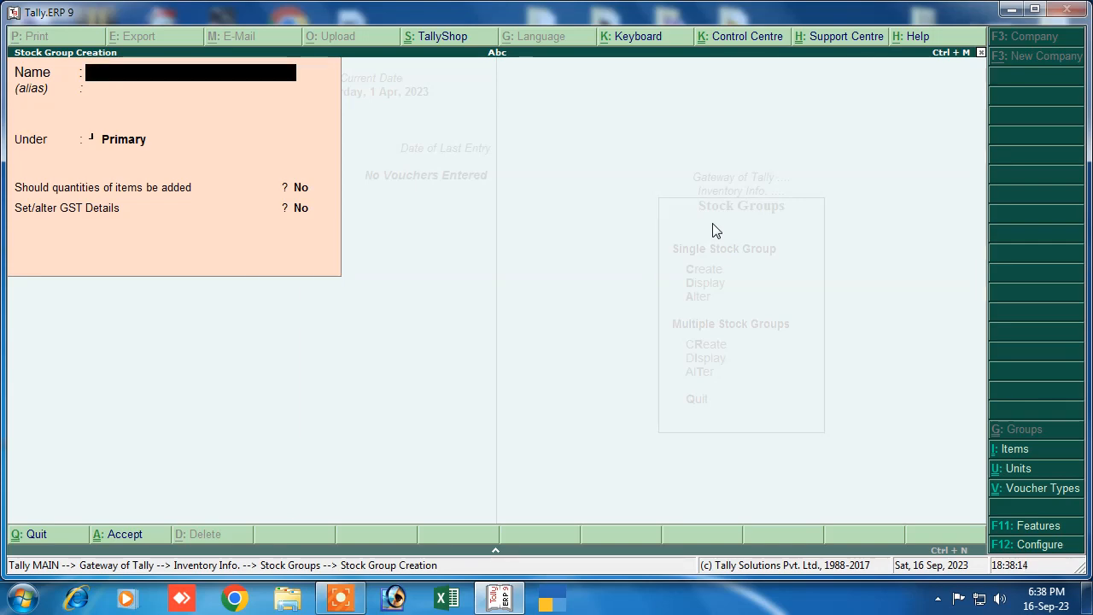
key("Escape")
key("Escape")
Start a new stock item named Mouse under the Computer group with the unit pcs and standard rates at No.
key("Down")
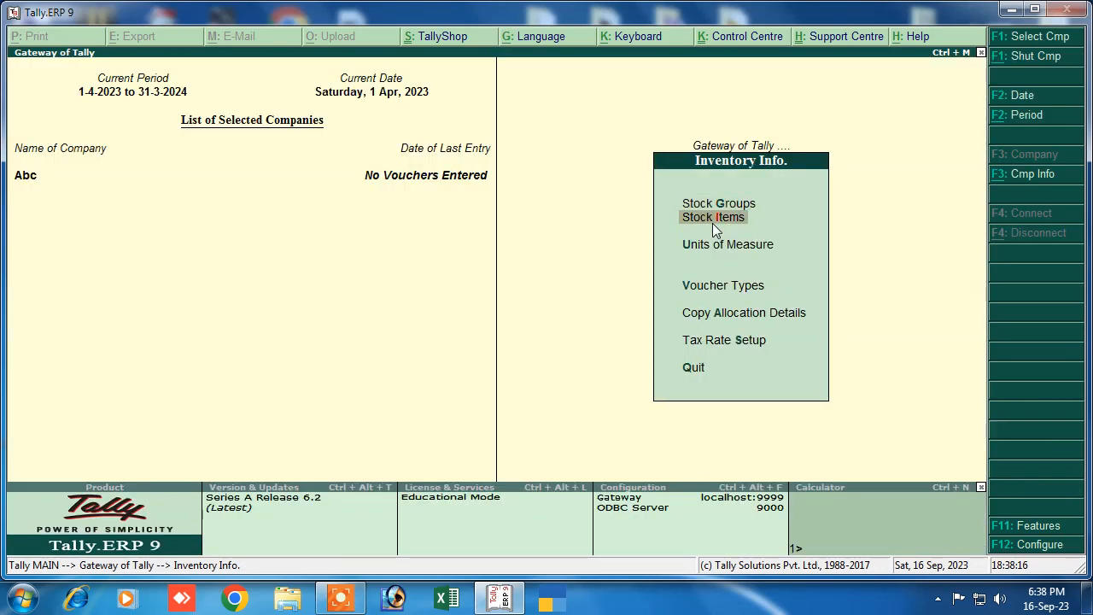
key("Return")
key("Return")
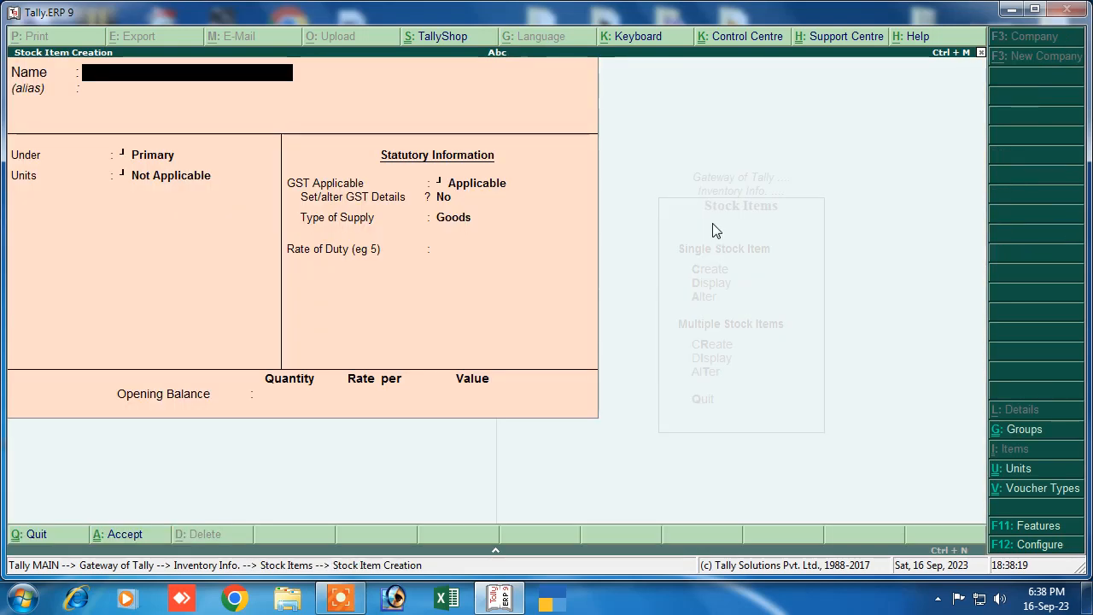
type("Mouse")
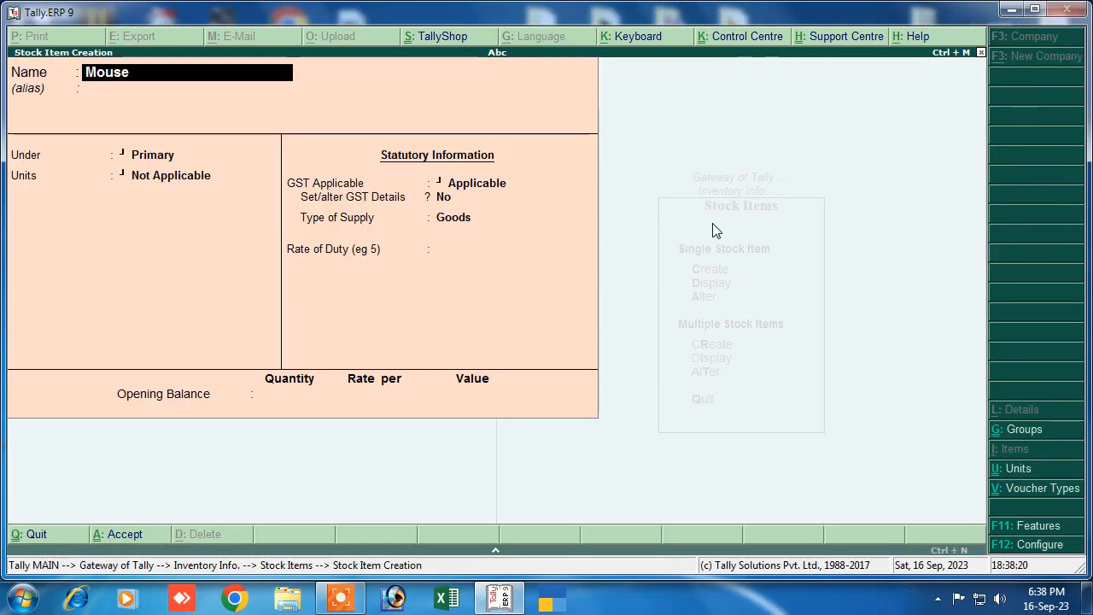
key("Return")
key("Down")
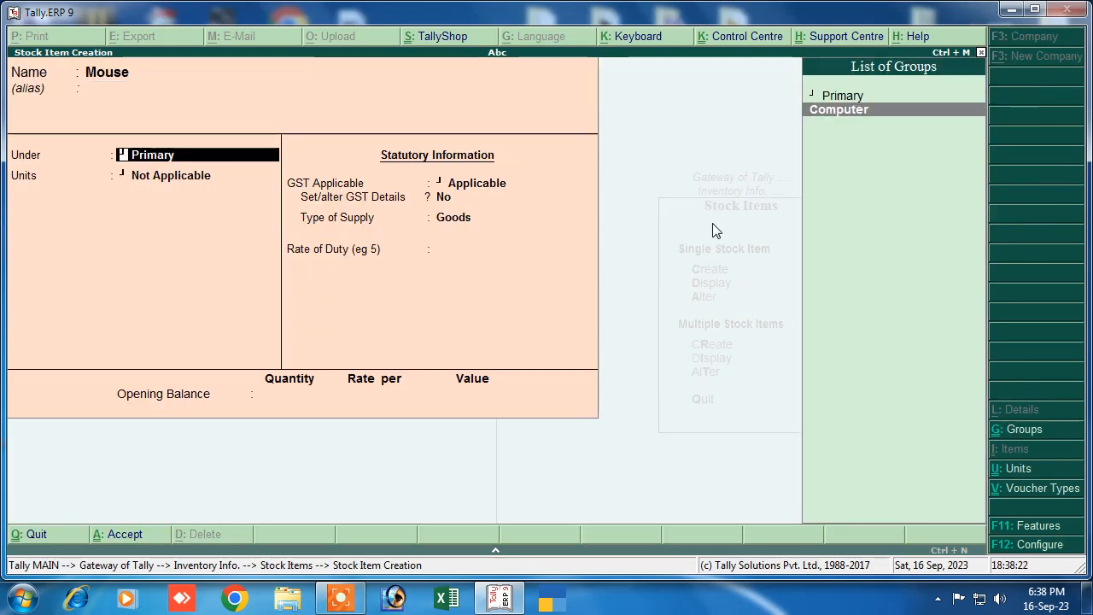
key("Return")
key("Down")
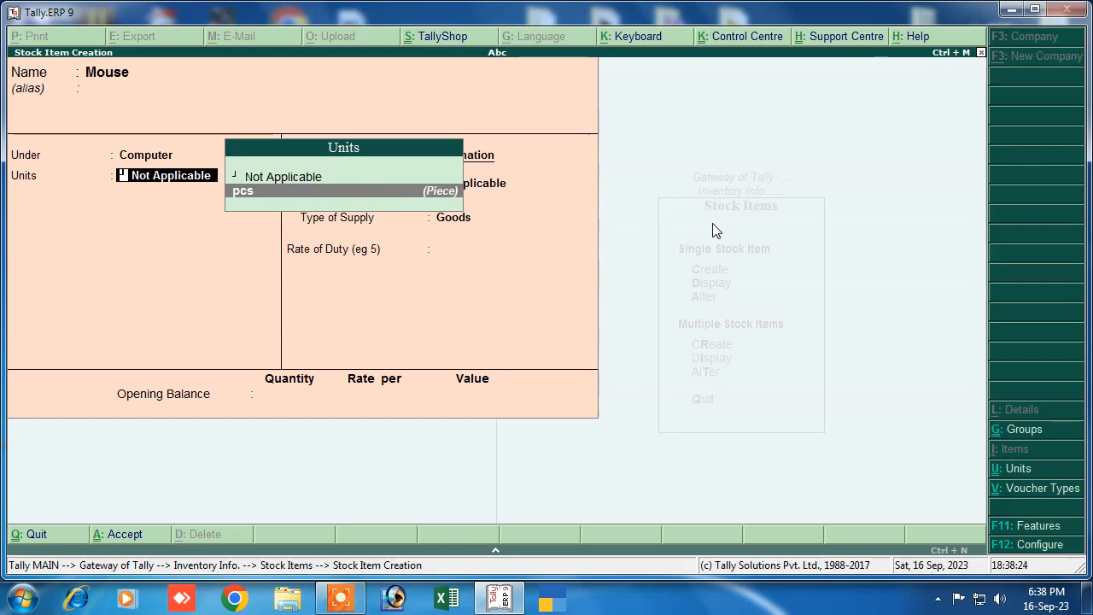
key("Return")
key("Return")
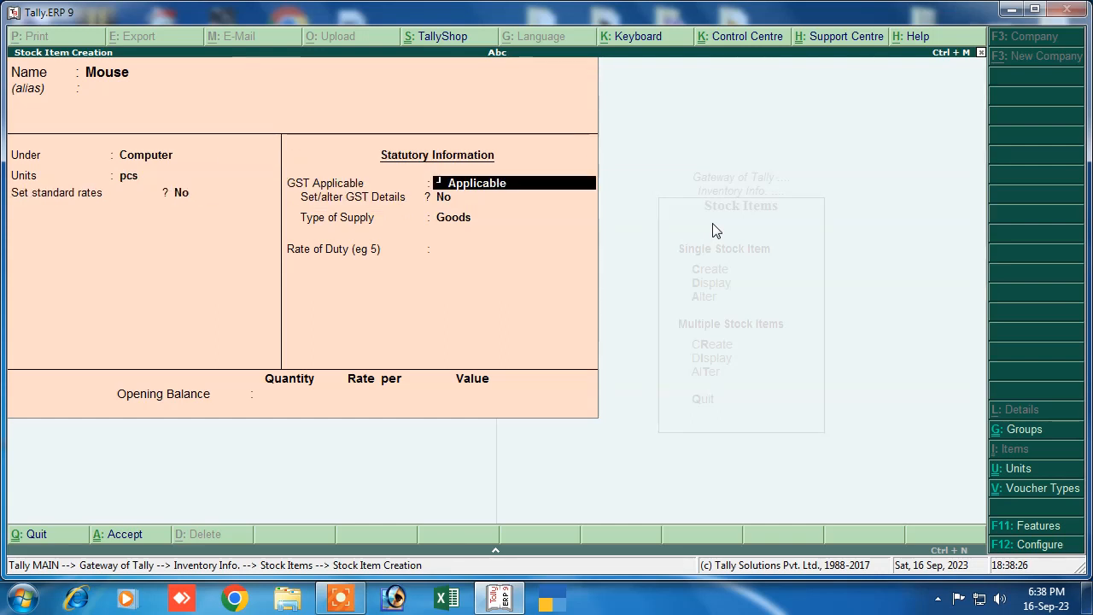
Enable GST details for Mouse and enter the description Goods and HSN/SAC 7854, with non-GST goods at No.
key("Return")
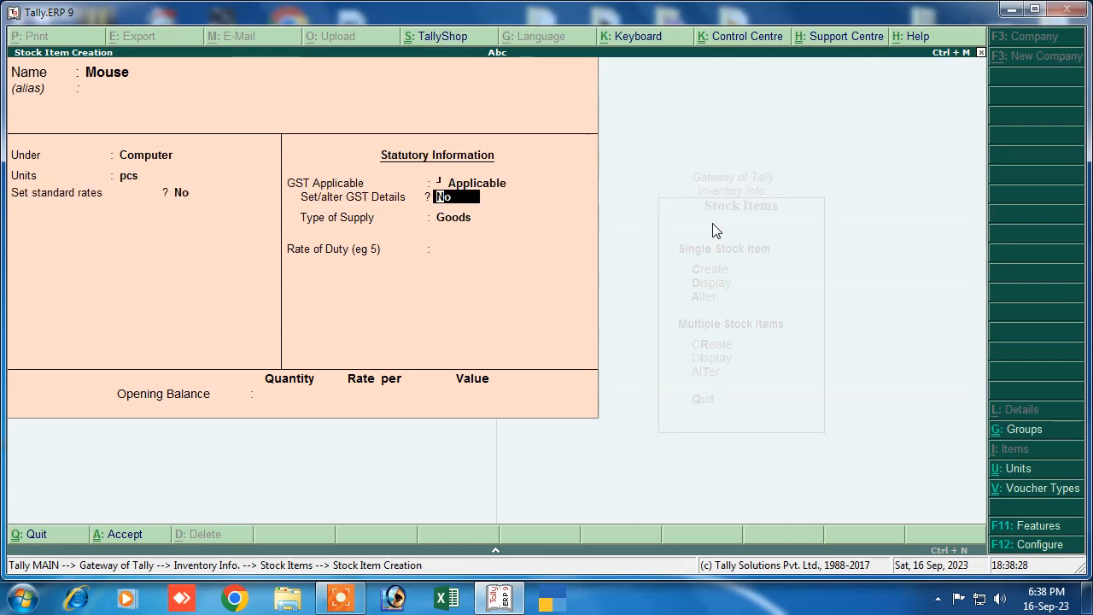
key("y")
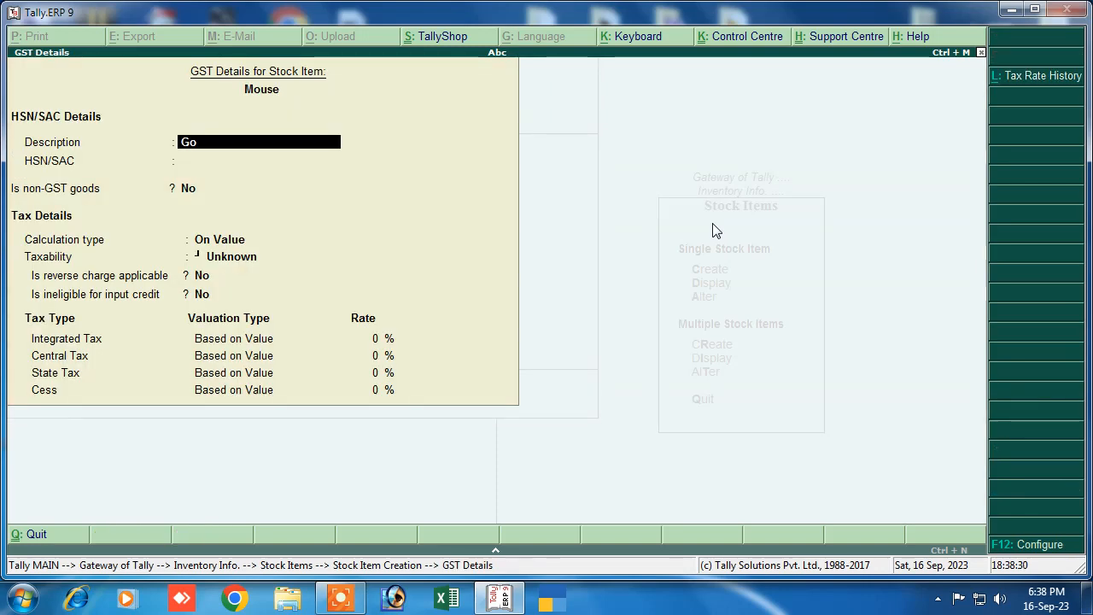
key("Return")
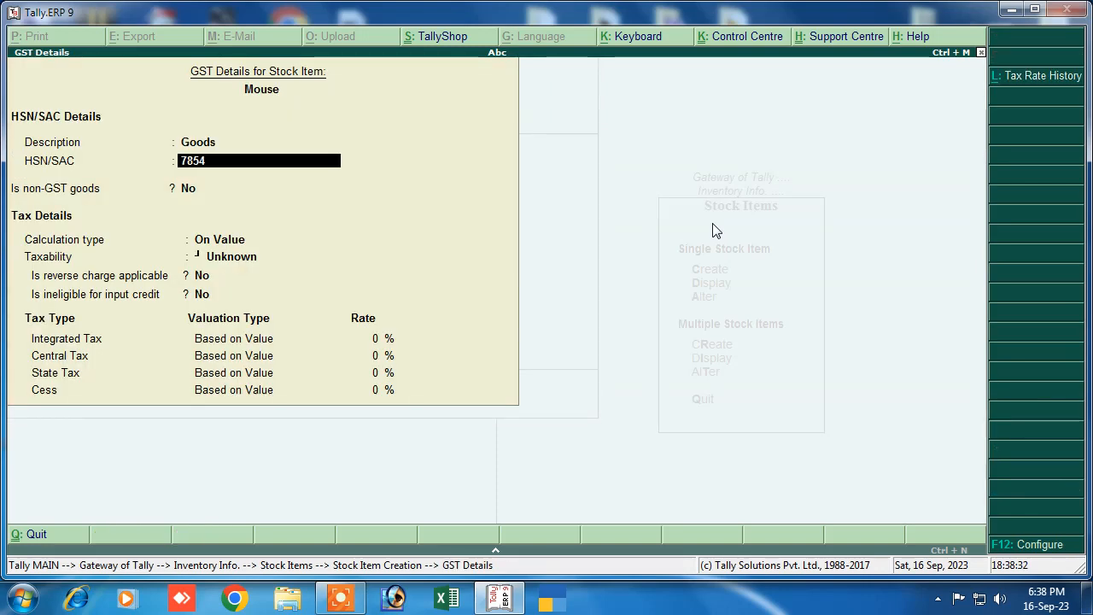
key("Return")
key("Return")
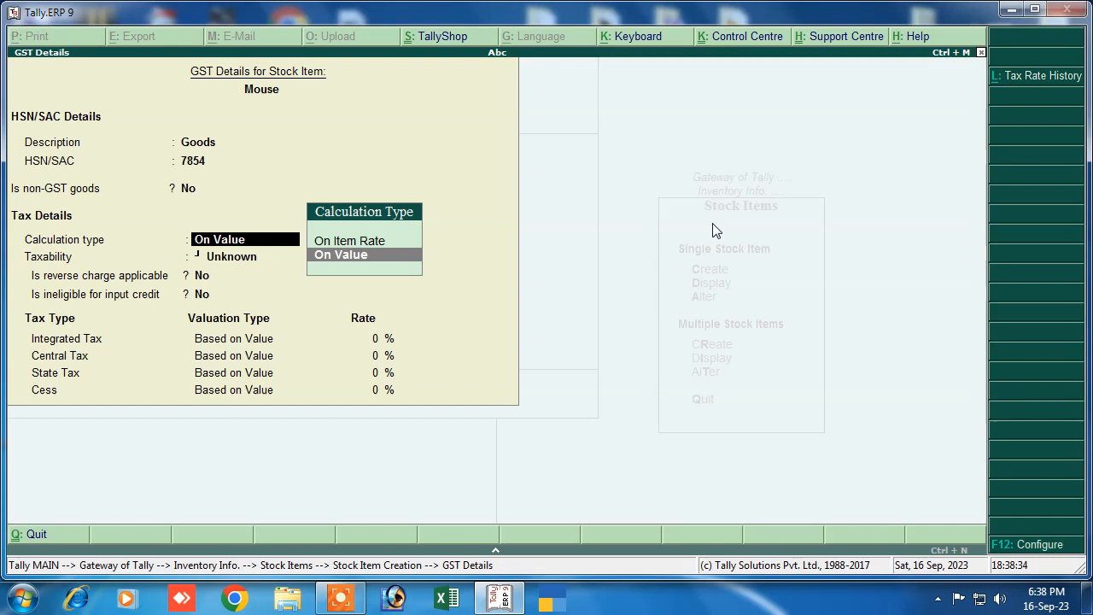
Set Mouse's GST calculation to On Value and taxability to Taxable, with an Integrated Tax rate of 18%.
key("Return")
key("Down")
key("Down")
key("Down")
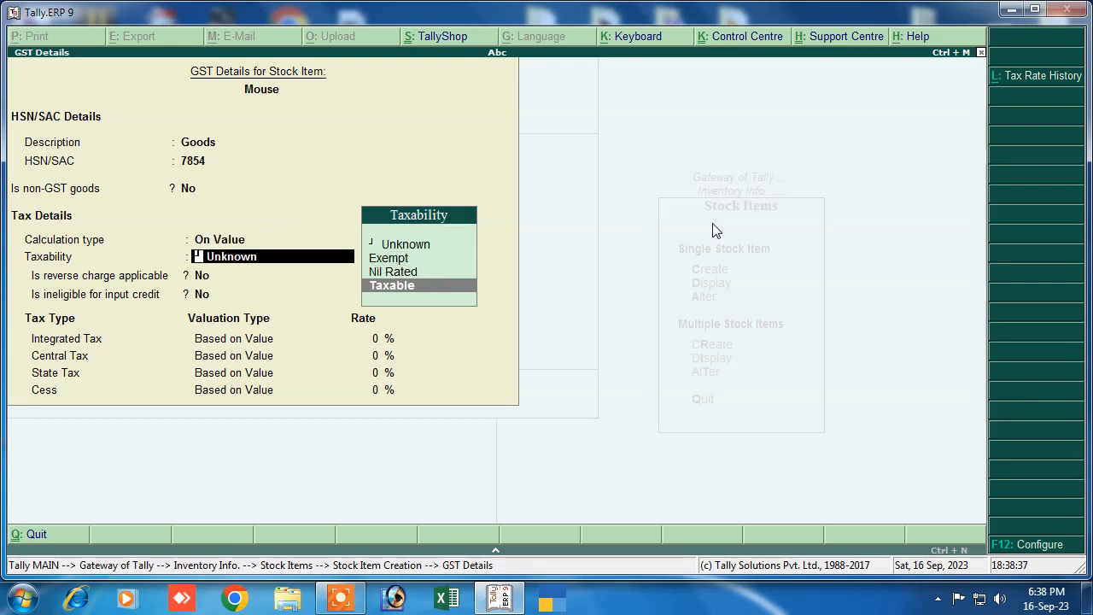
key("Return")
key("Return")
key("Return")
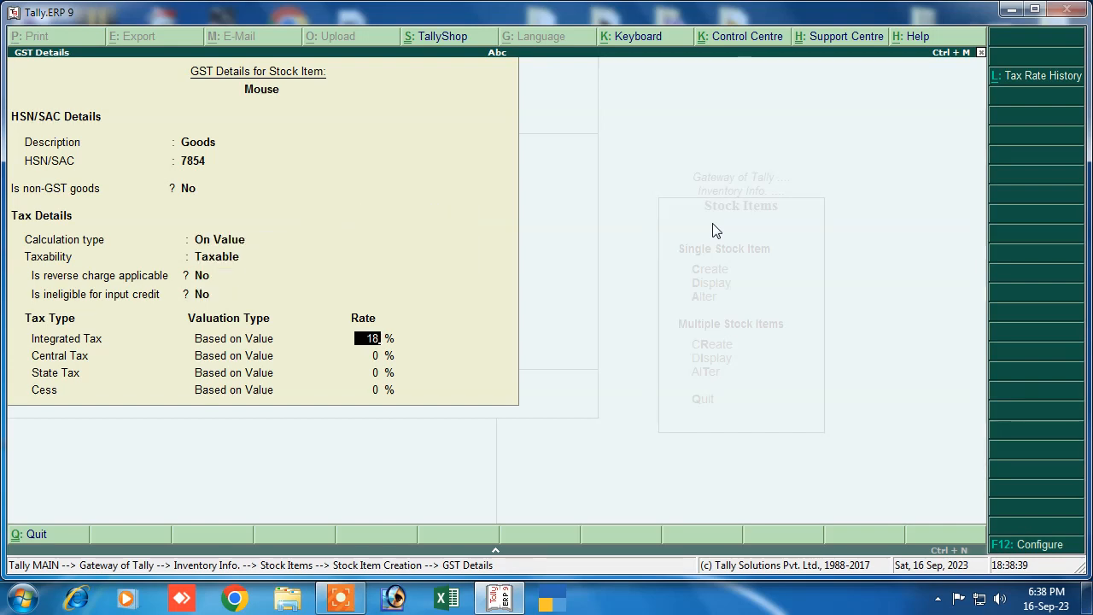
Accept Mouse's GST details and save the stock item with the supply type Goods and no opening balance.
key("Return")
key("Return")
key("Return")
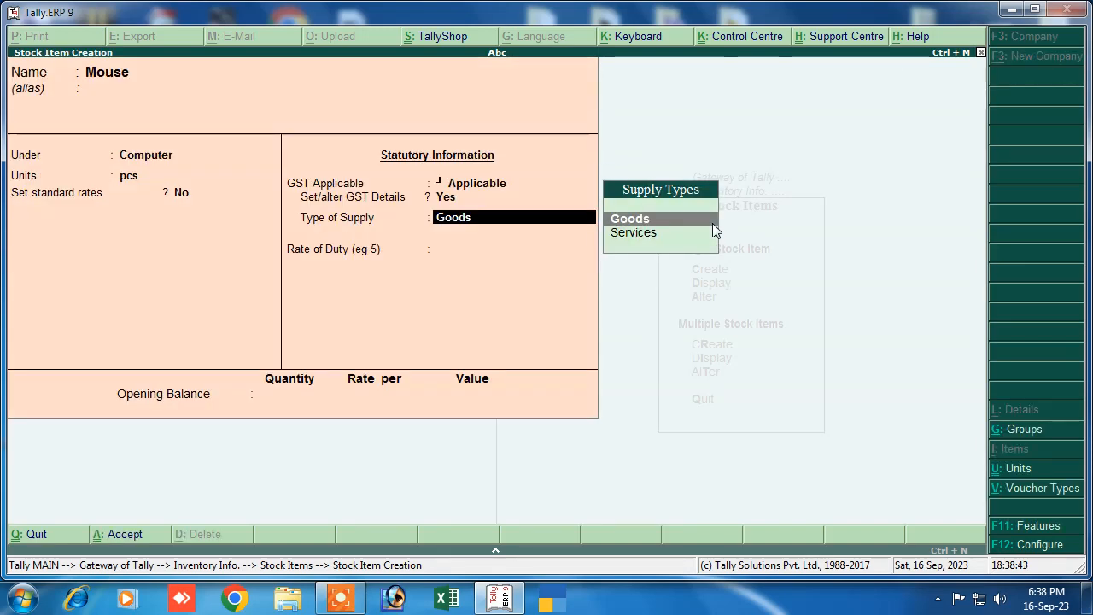
key("Return")
key("Return")
key("Return")
key("Return")
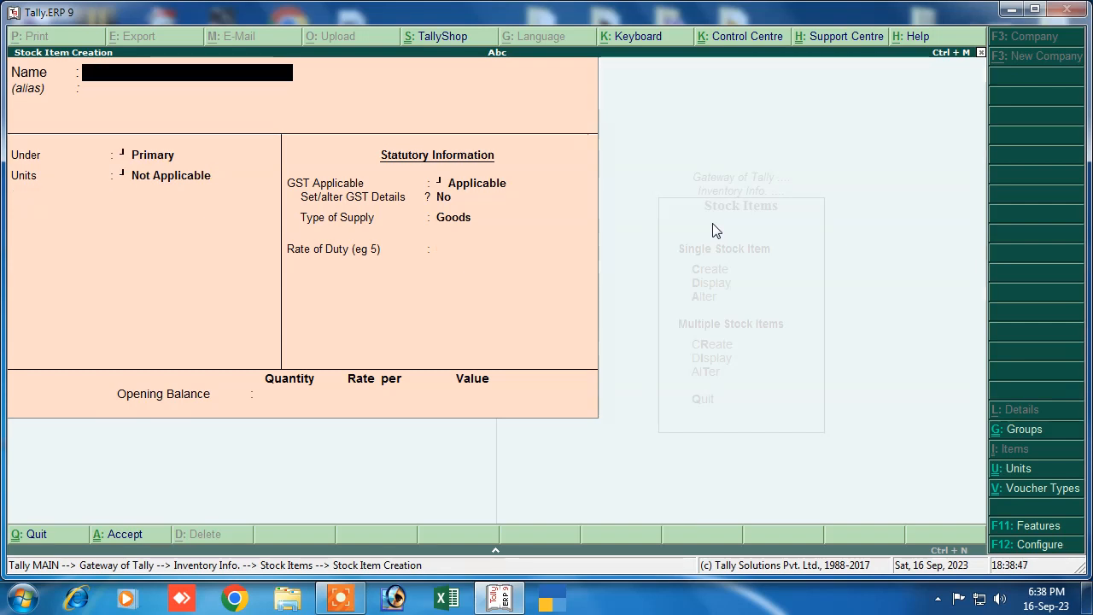
Start a stock item named Keyboard under the Computer group with the unit pcs and standard rates at No.
type("Keyboard")
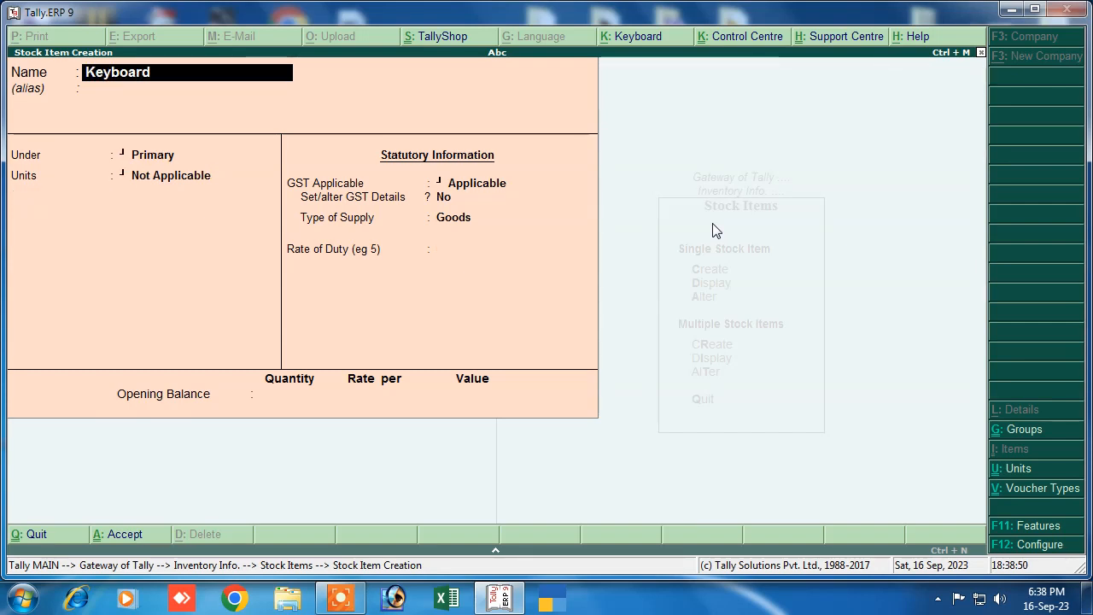
key("Return")
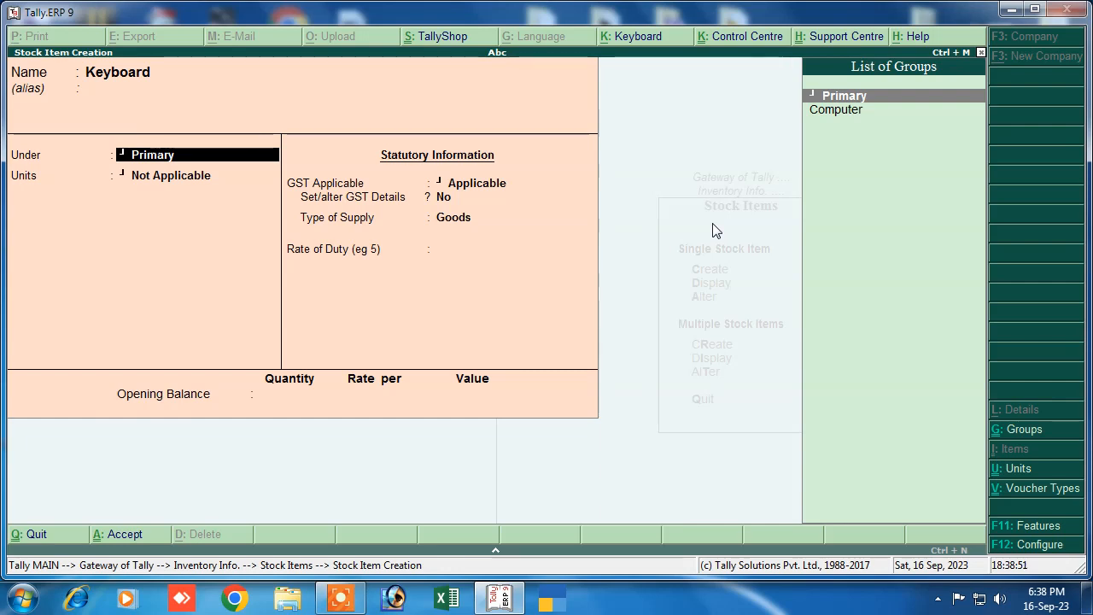
key("Down")
key("Return")
key("Down")
key("Return")
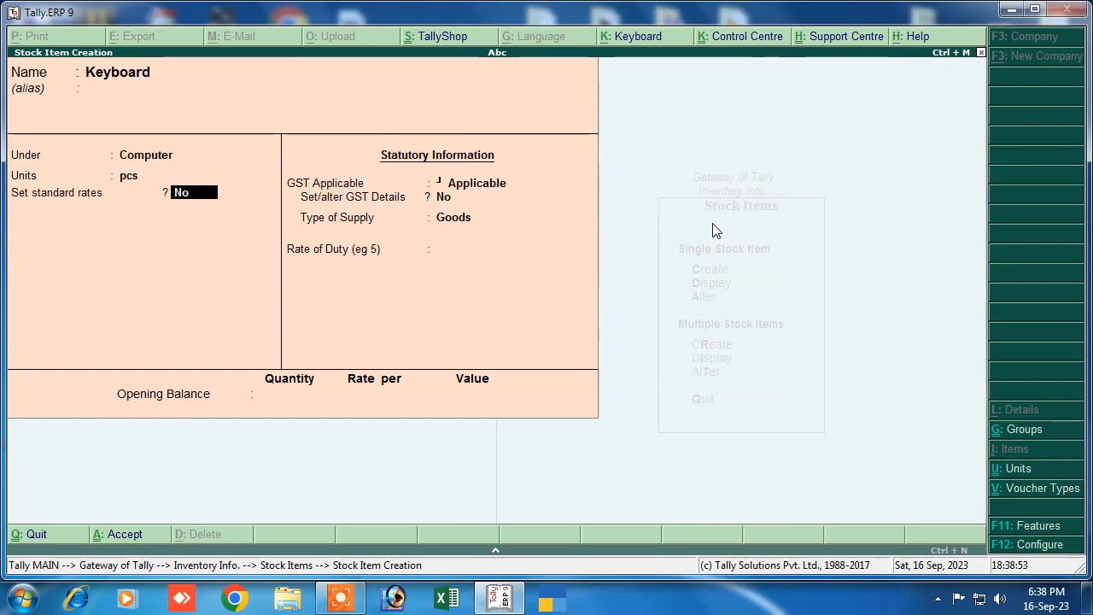
key("Return")
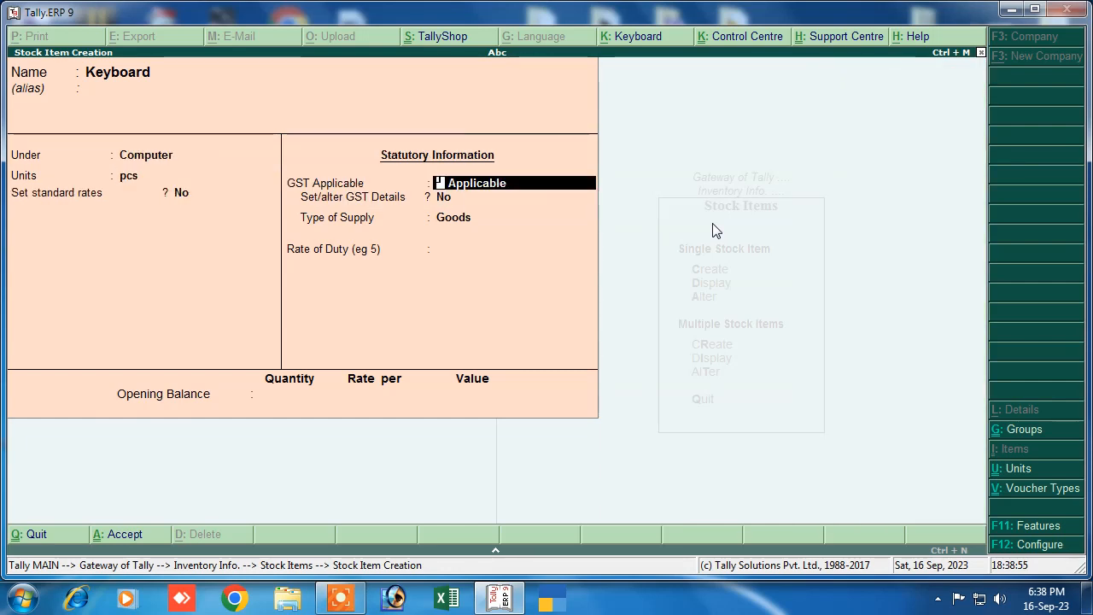
Enable GST details for Keyboard and enter the description Goods and HSN/SAC 8547, with non-GST goods at No.
key("Return")
key("y")
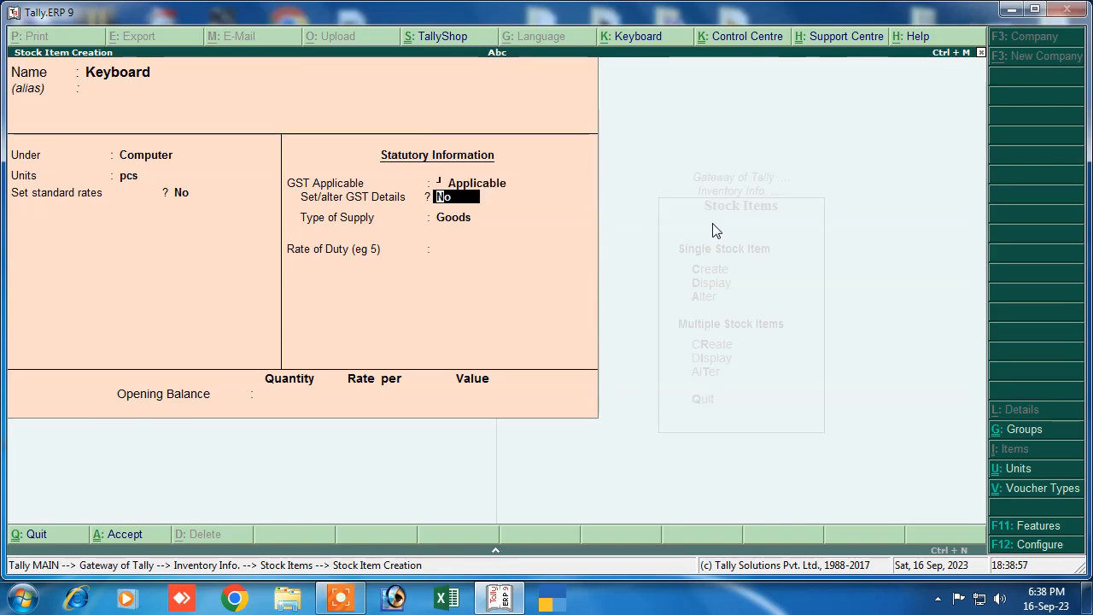
key("Return")
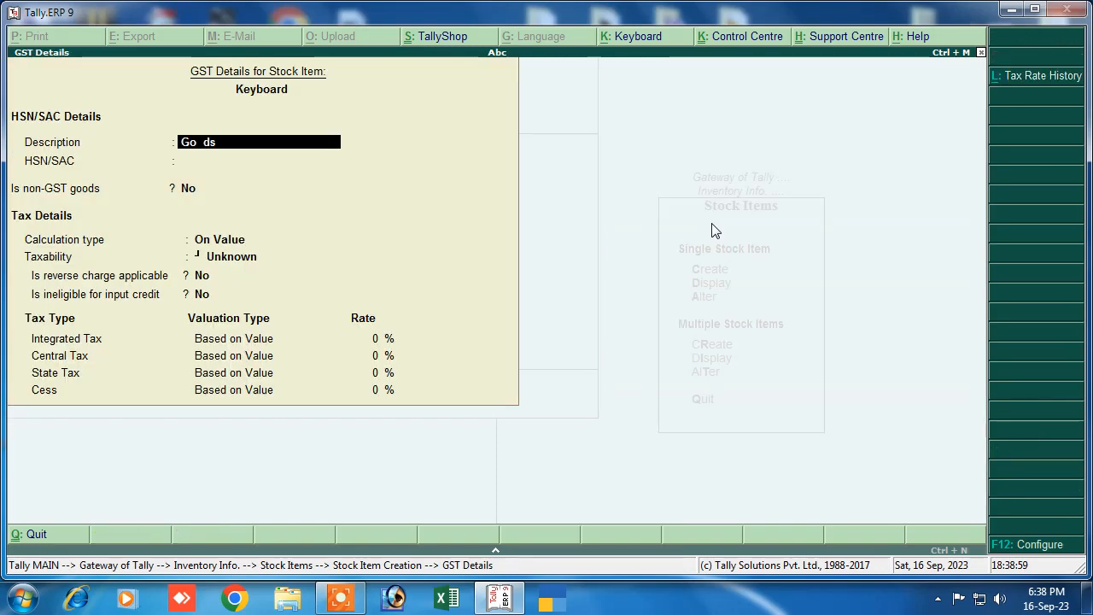
key("Return")
type("8547")
key("Return")
key("Return")
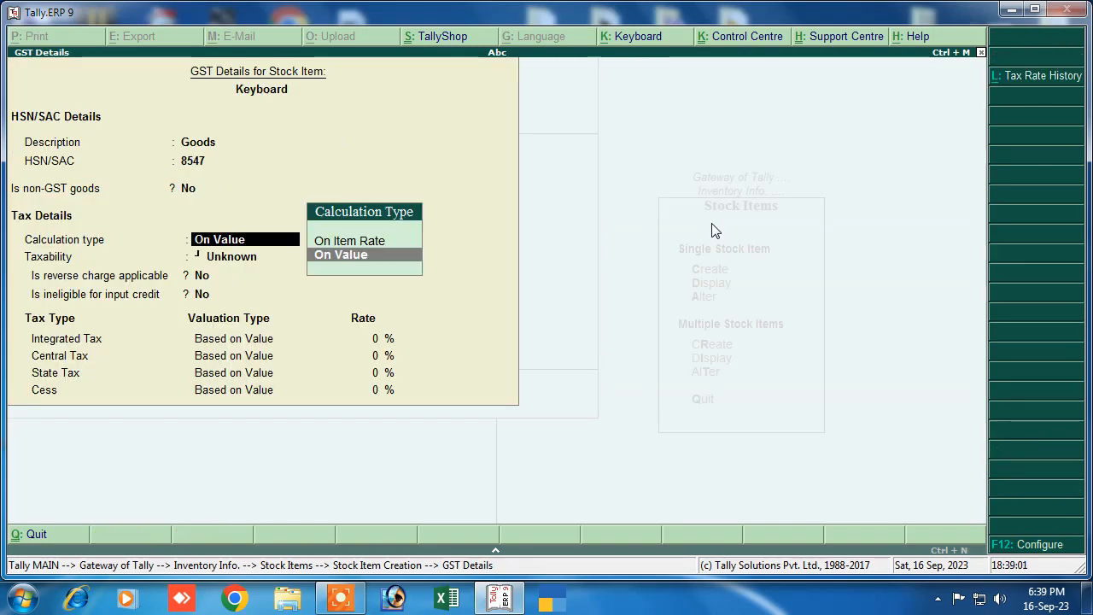
Set Keyboard's GST calculation to On Value and taxability to Taxable, with an Integrated Tax rate of 18%.
key("Return")
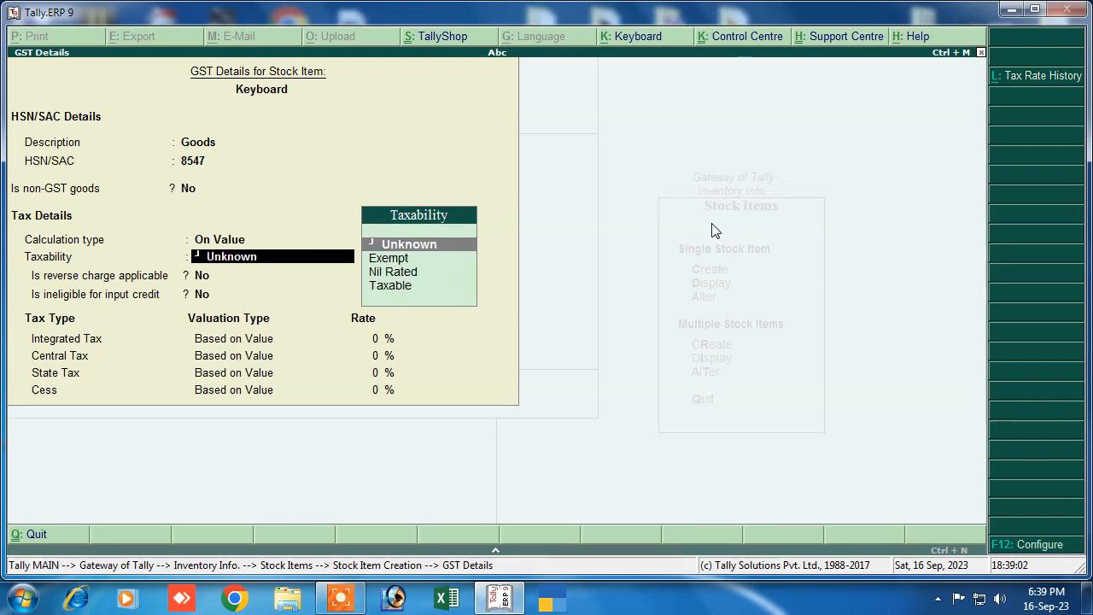
key("Down")
key("Down")
key("Down")
key("Return")
key("Return")
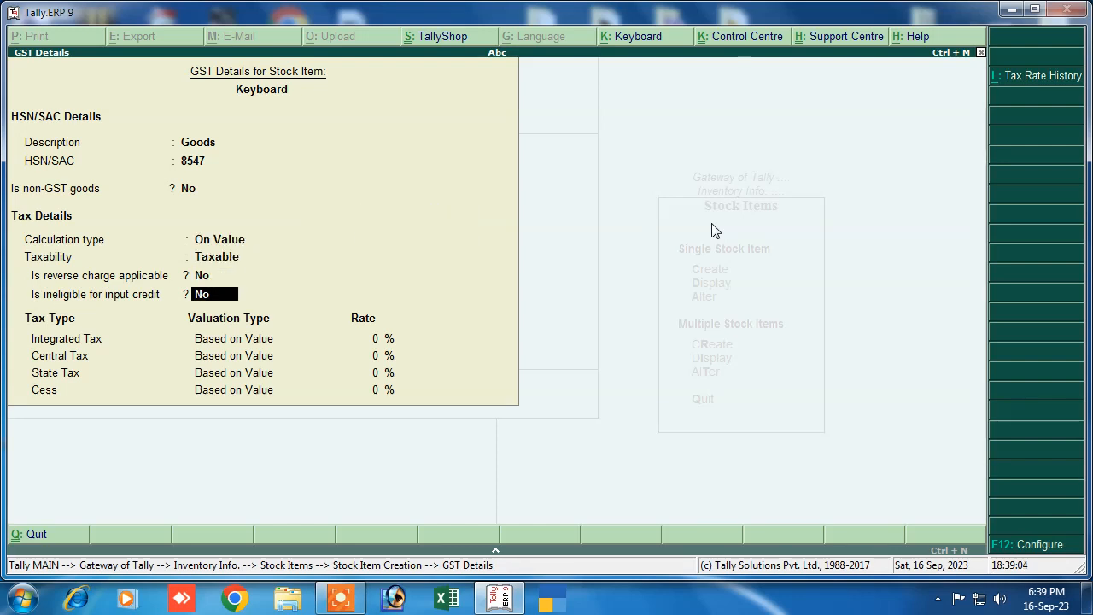
key("Return")
type("18")
key("Return")
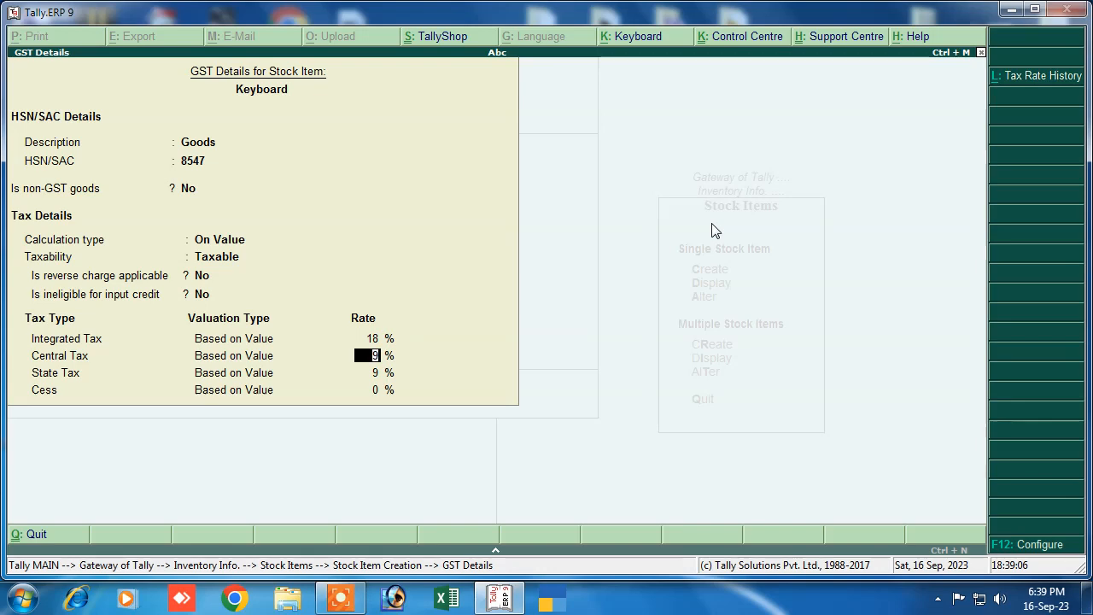
Accept Keyboard's GST details and save the stock item with the supply type Goods.
key("Return")
key("Return")
key("Return")
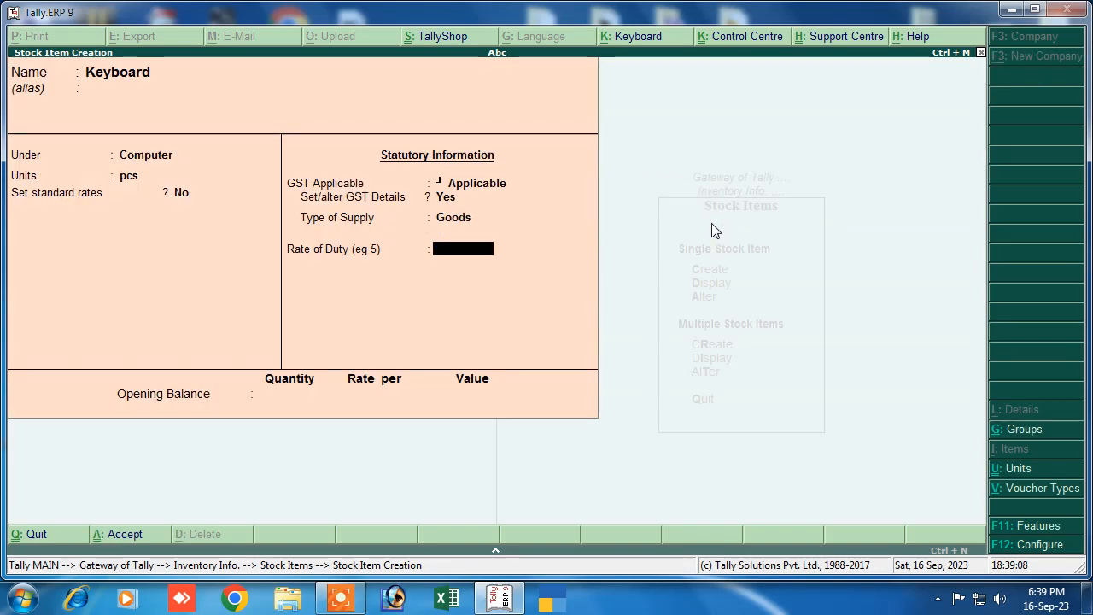
key("Return")
key("ctrl+a")
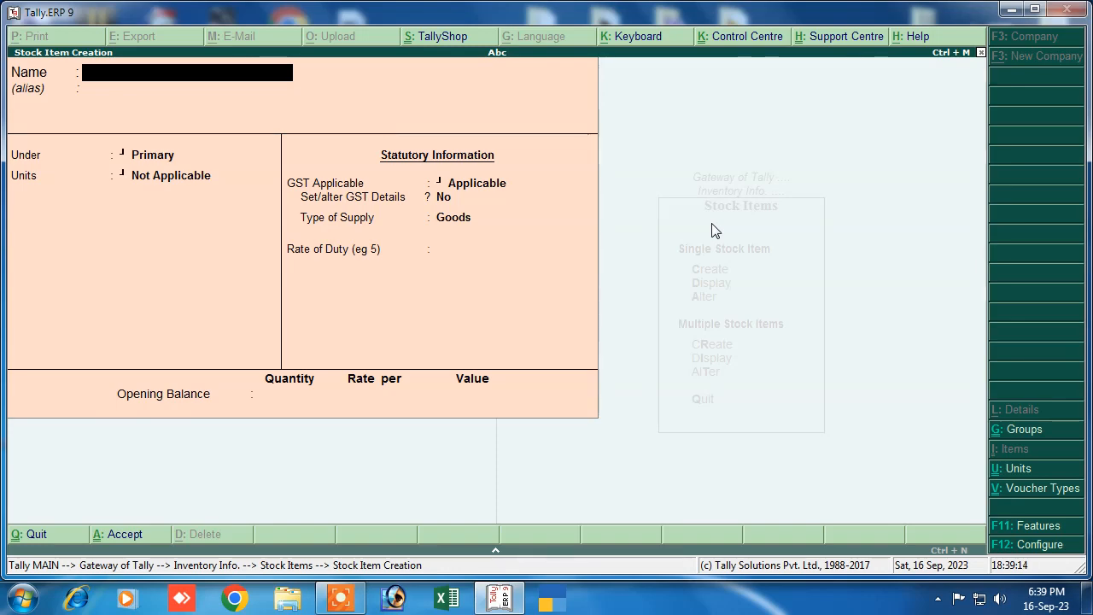
Leave the inventory masters and open accounting voucher creation for company Abc.
key("Escape")
key("Escape")
key("Escape")
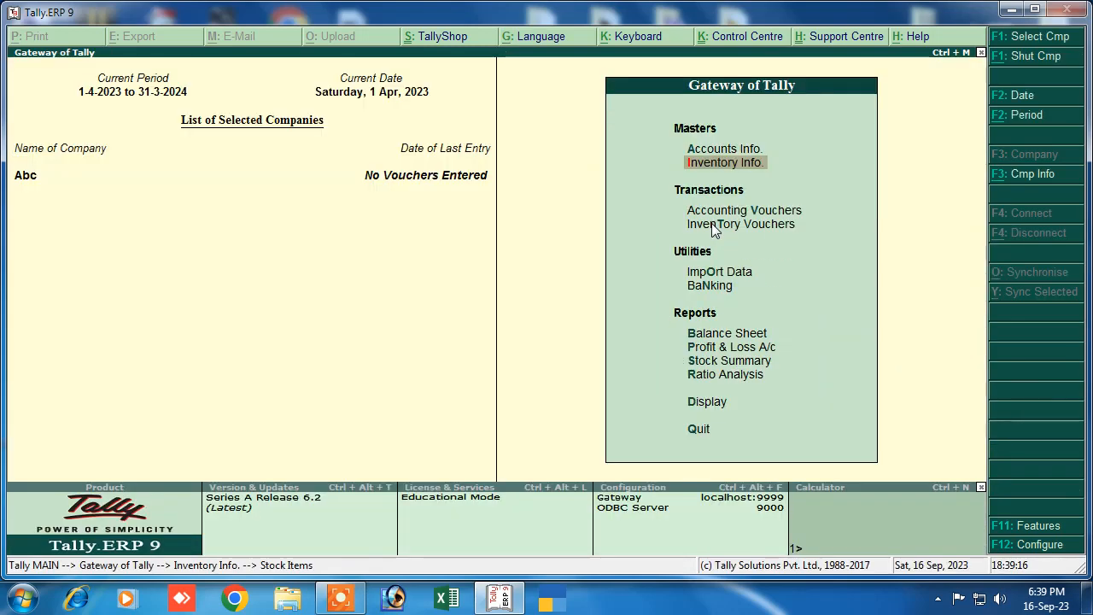
key("Down")
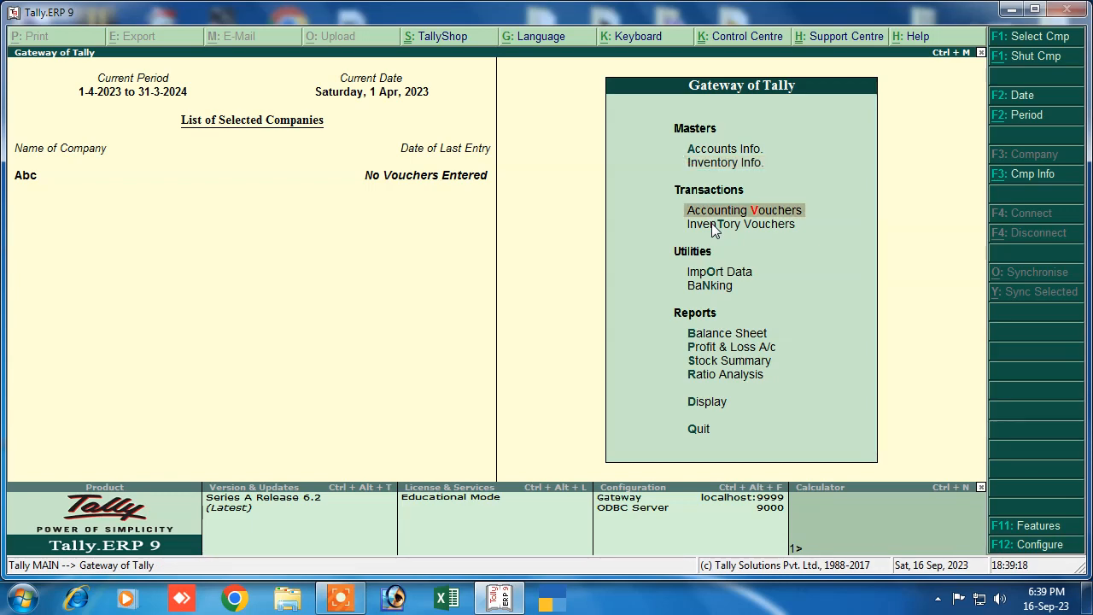
key("Return")
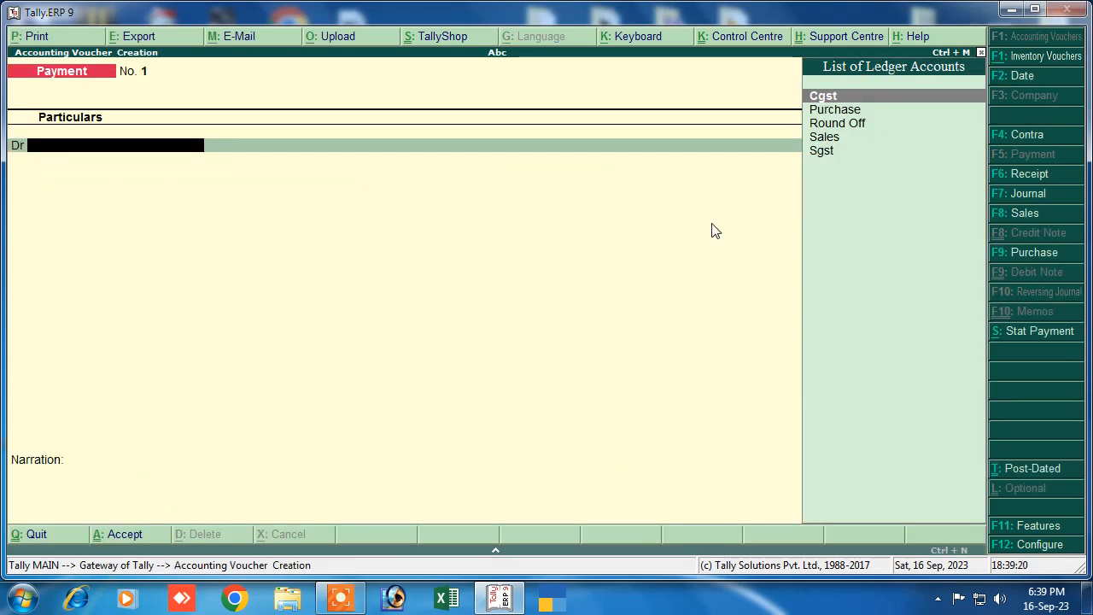
Start a purchase voucher with class Round Off, supplier invoice number 044 and invoice date 1-Apr-2023.
left_click(1008, 252)
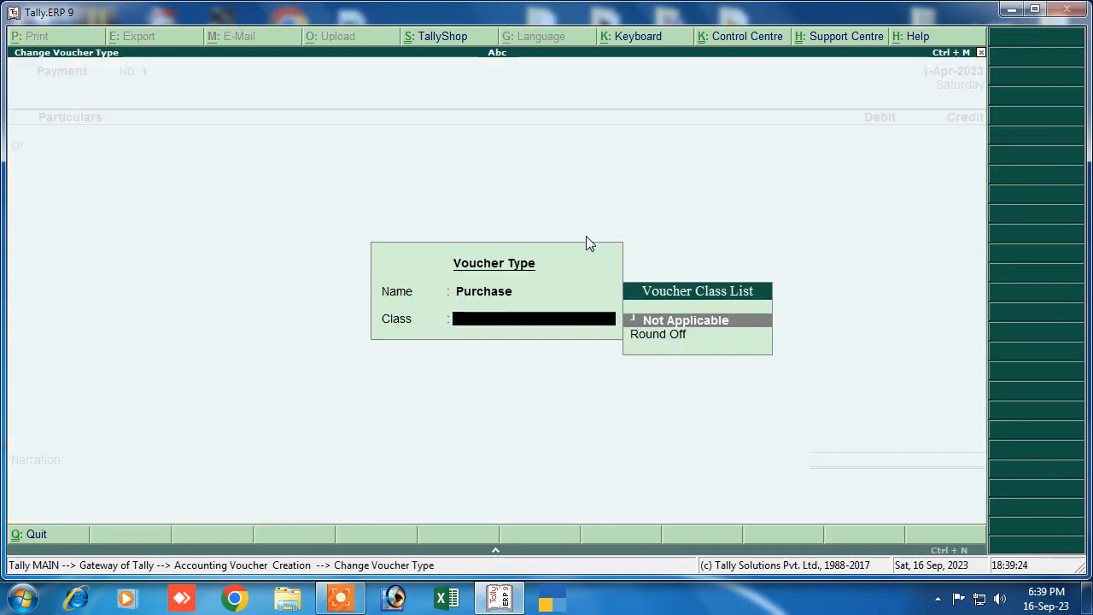
left_click(659, 337)
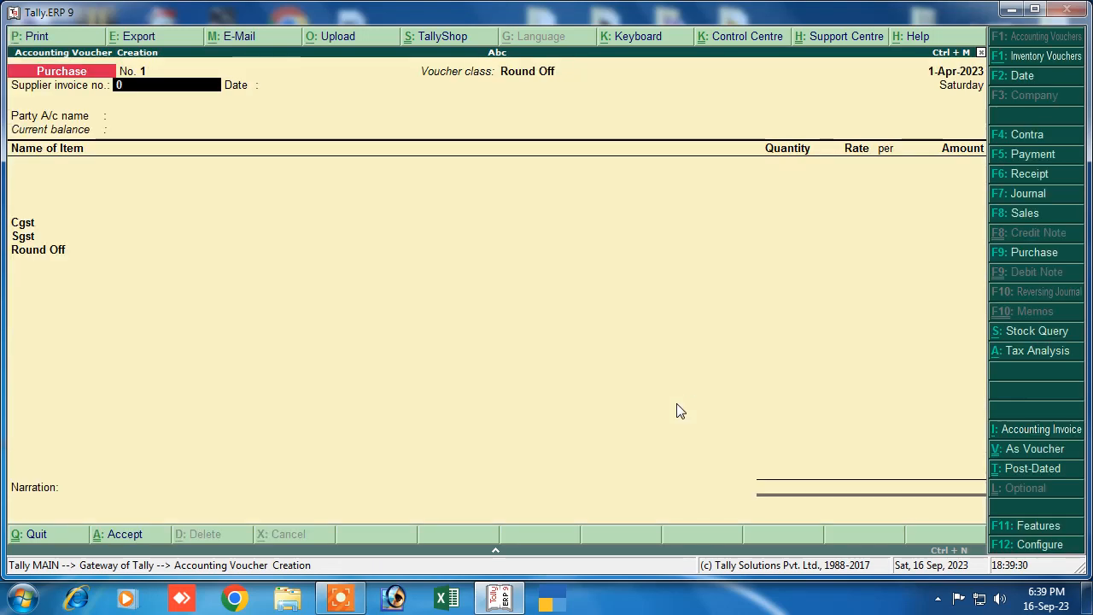
key("Return")
key("Return")
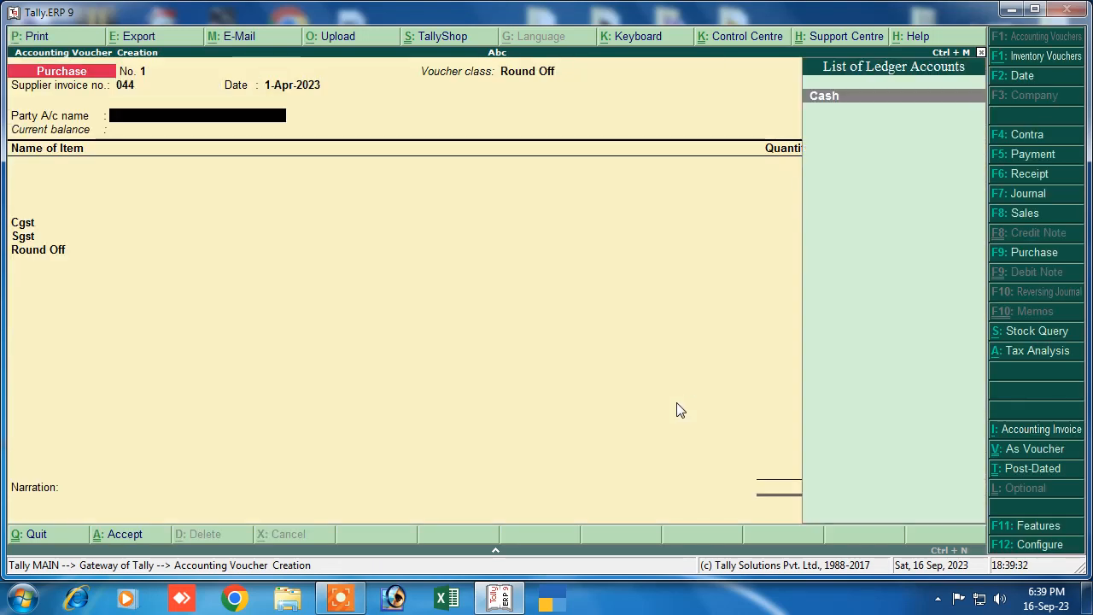
Choose Cash as the purchase voucher's party account and accept its default party details.
key("Return")
key("Return")
key("Return")
key("Return")
key("Return")
key("Return")
key("Return")
key("Return")
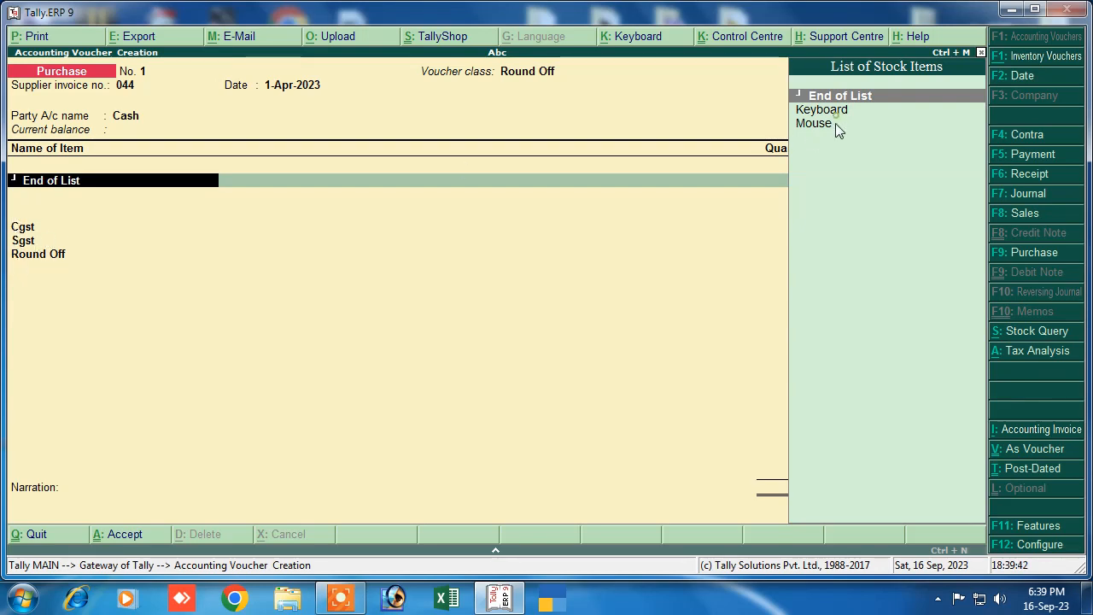
Add the stock item Keyboard to the purchase with a quantity of 120 pcs at a rate of 180.33.
key("Down")
key("Return")
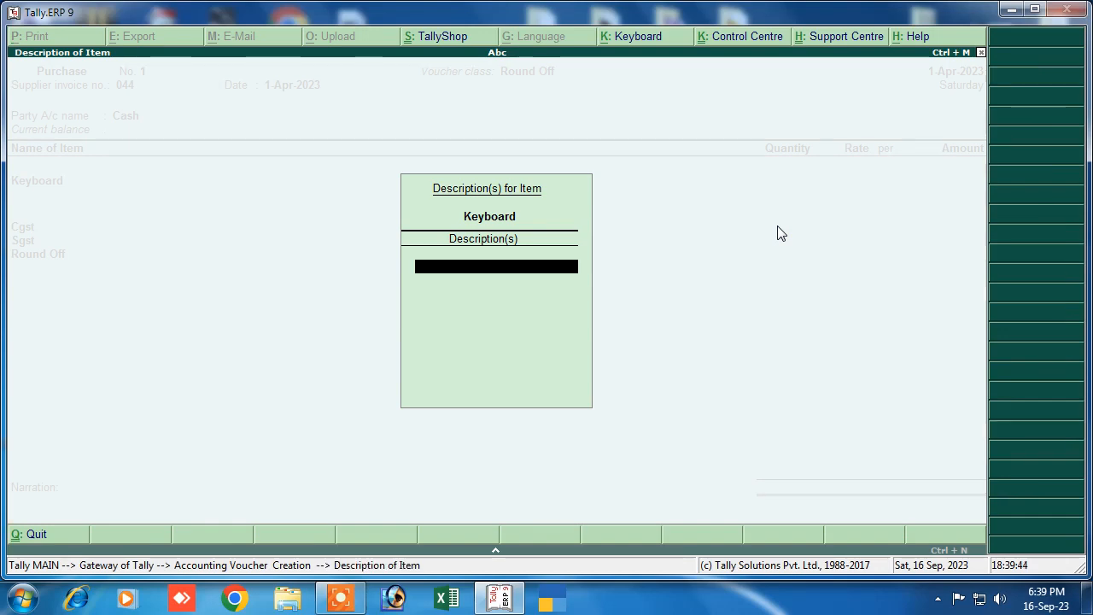
key("Return")
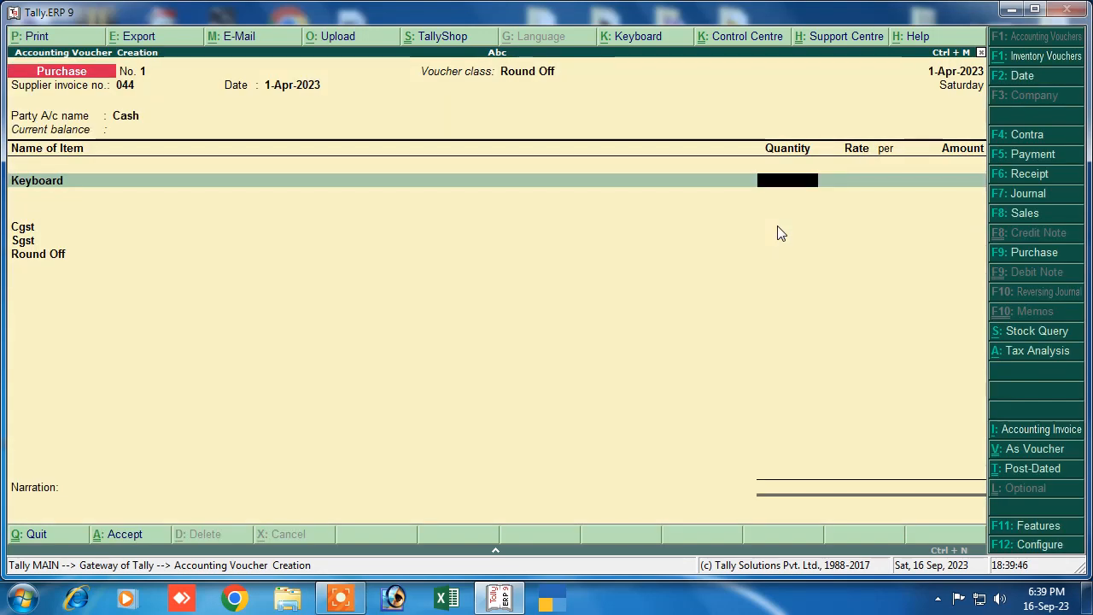
type("120")
key("Return")
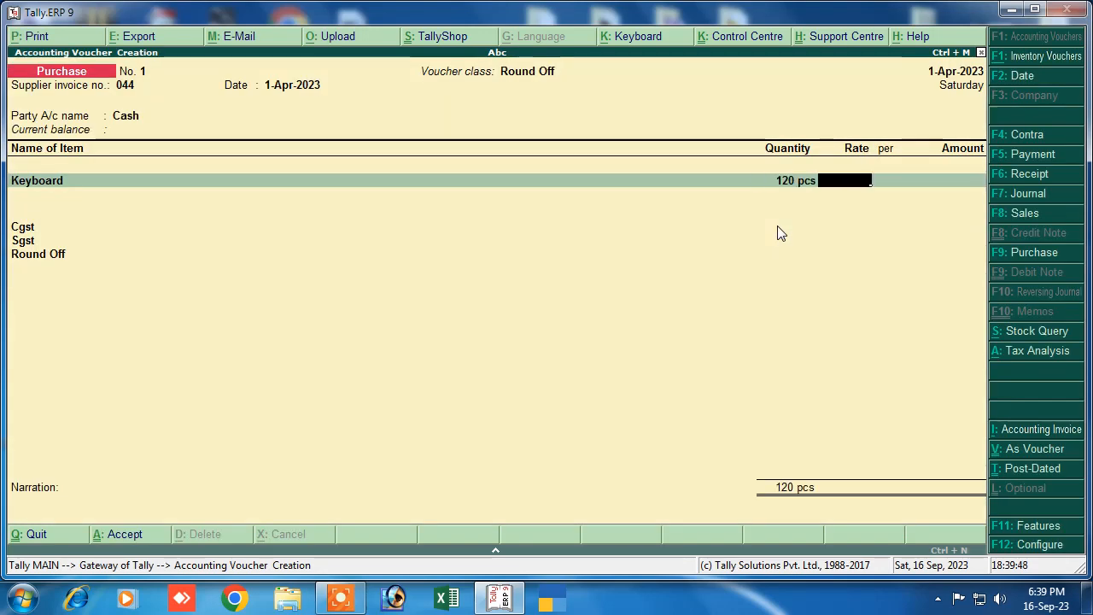
type("180.3")
key("Return")
key("Return")
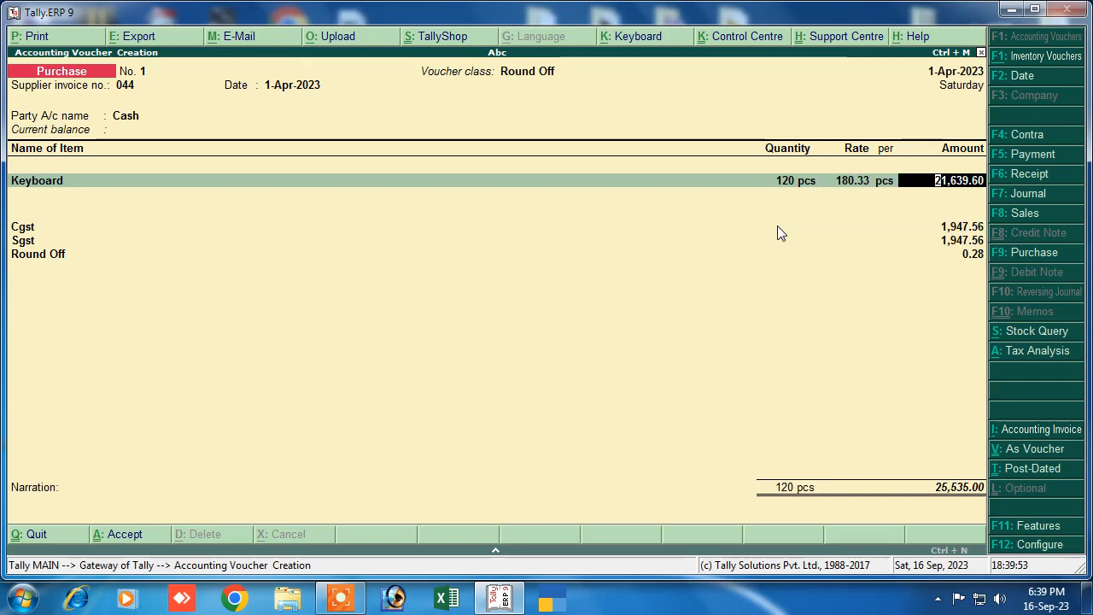
key("Return")
Add the stock item Mouse to the purchase with a quantity of 150 pcs at a rate of 95.97.
type("M")
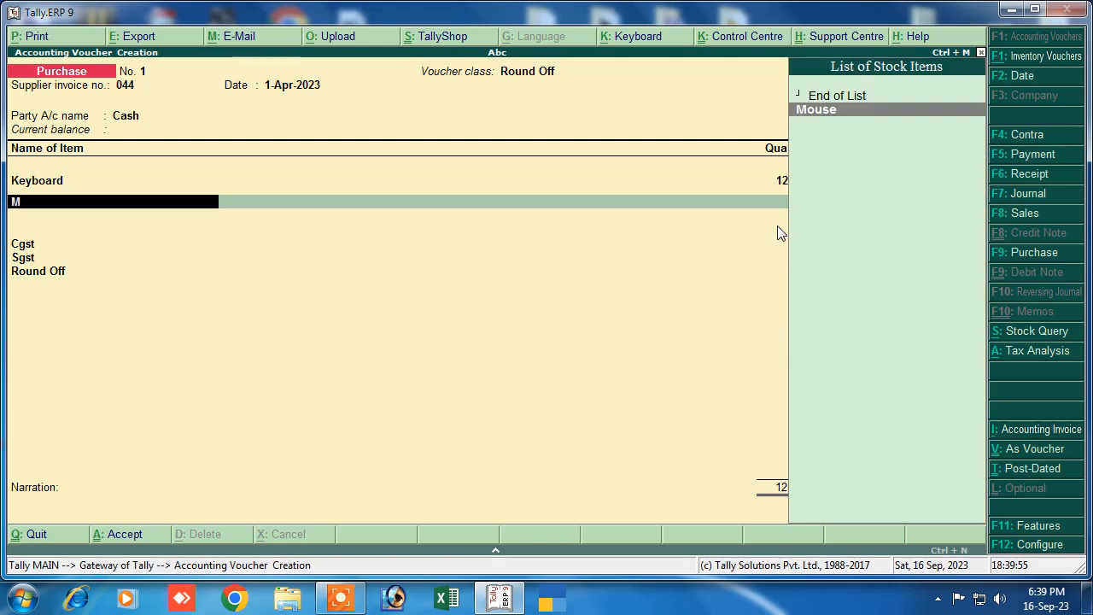
key("Return")
key("Return")
type("150")
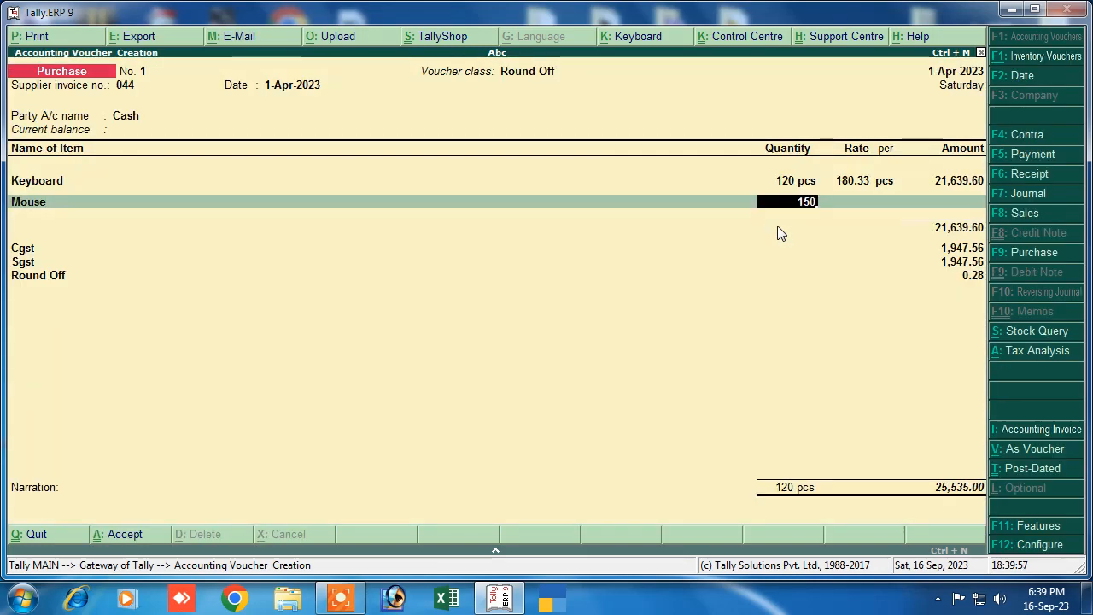
key("Return")
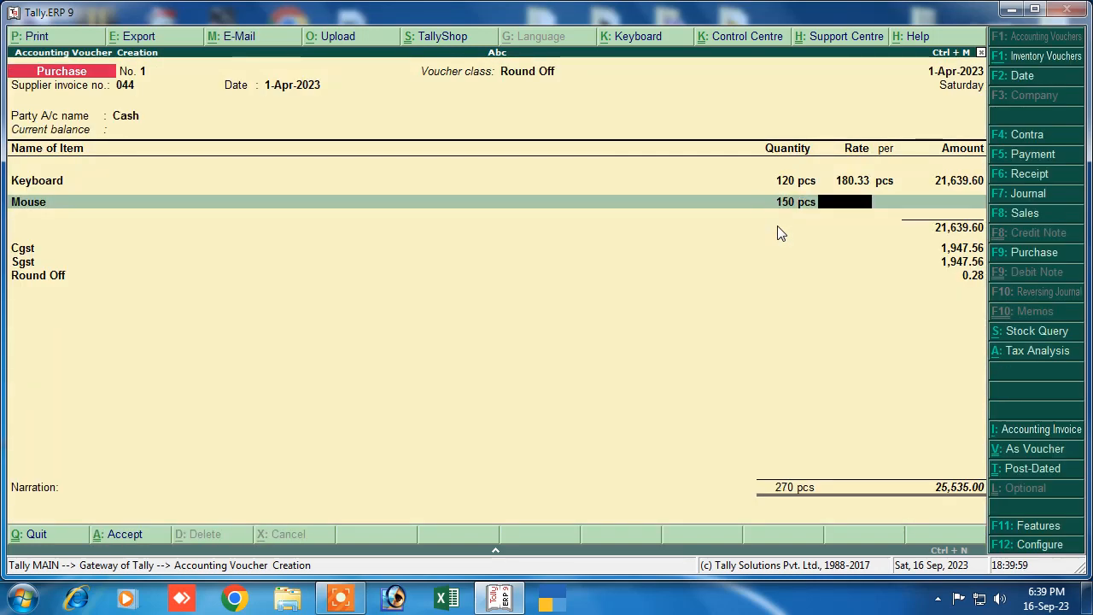
type("95.")
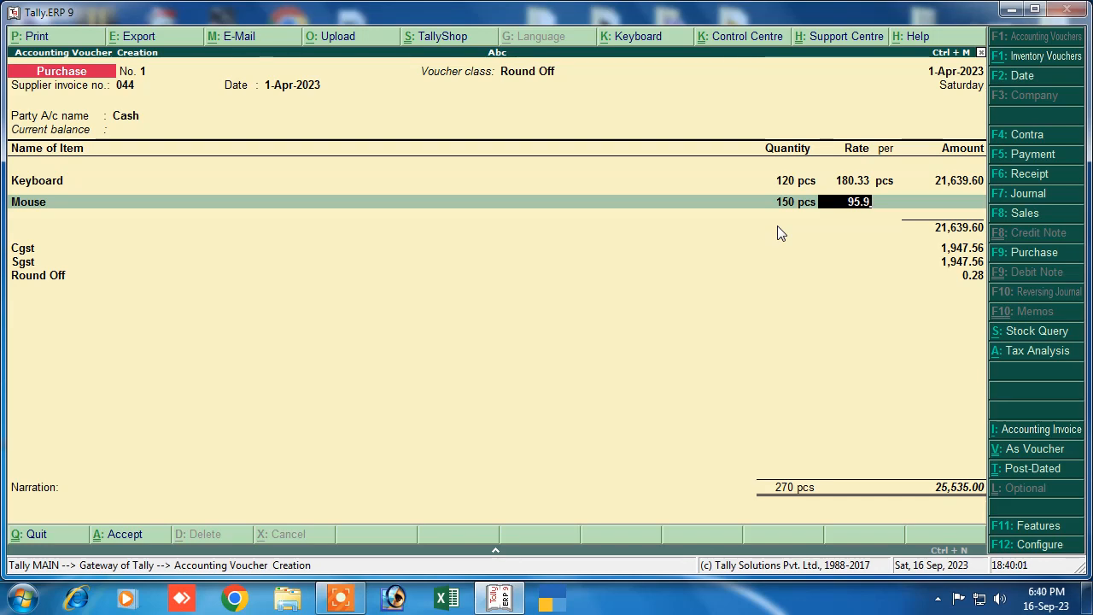
type("97")
key("Return")
key("Return")
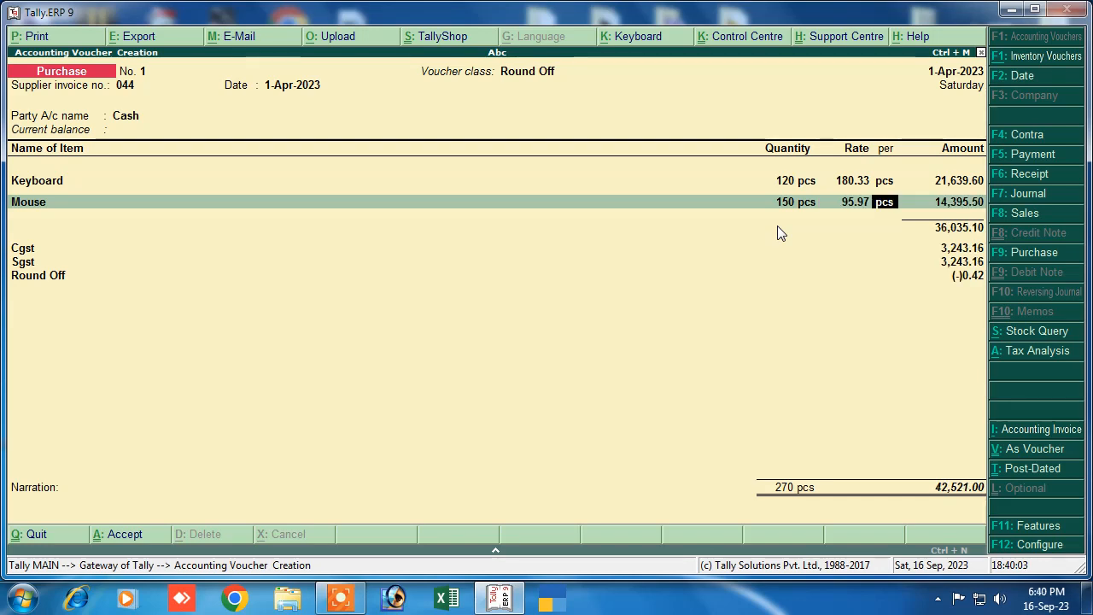
key("Return")
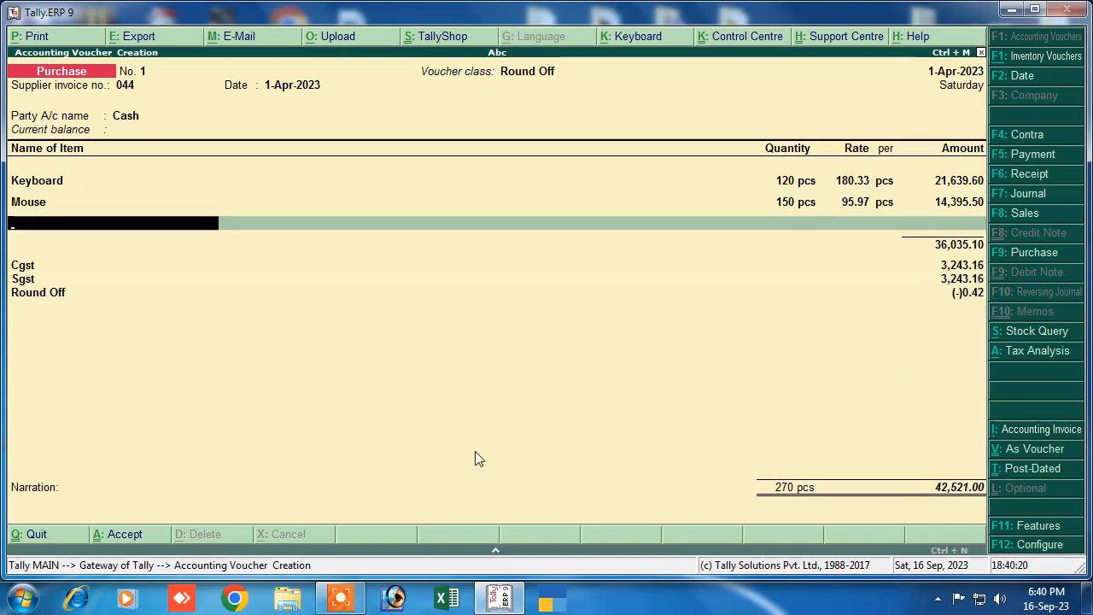
End the purchase item list, enter the narration "being purchase" and save the voucher.
key("Return")
key("Return")
key("Escape")
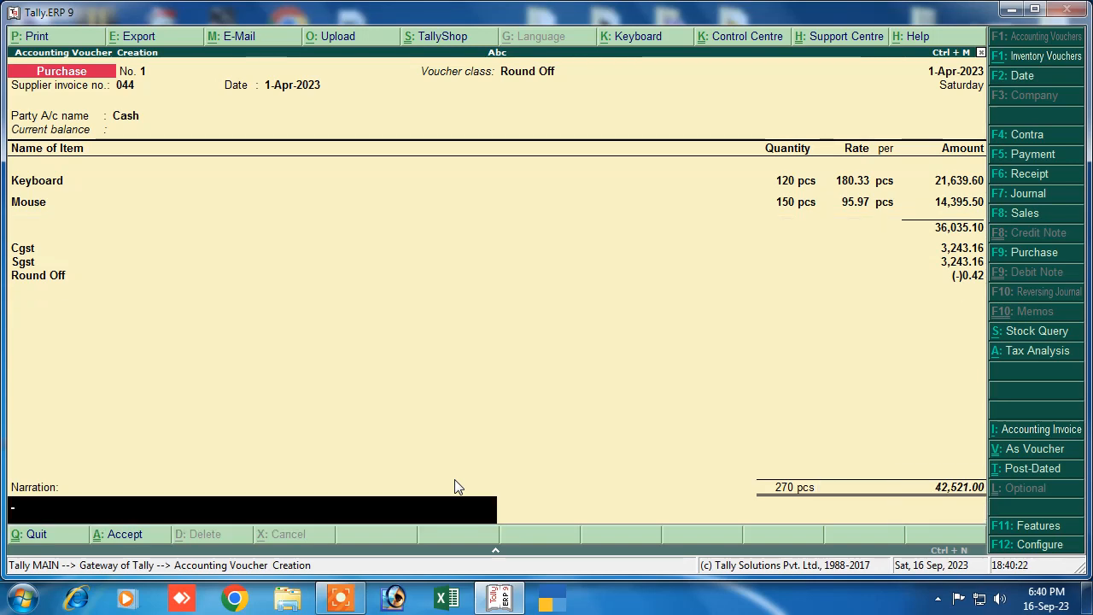
type("being purchase")
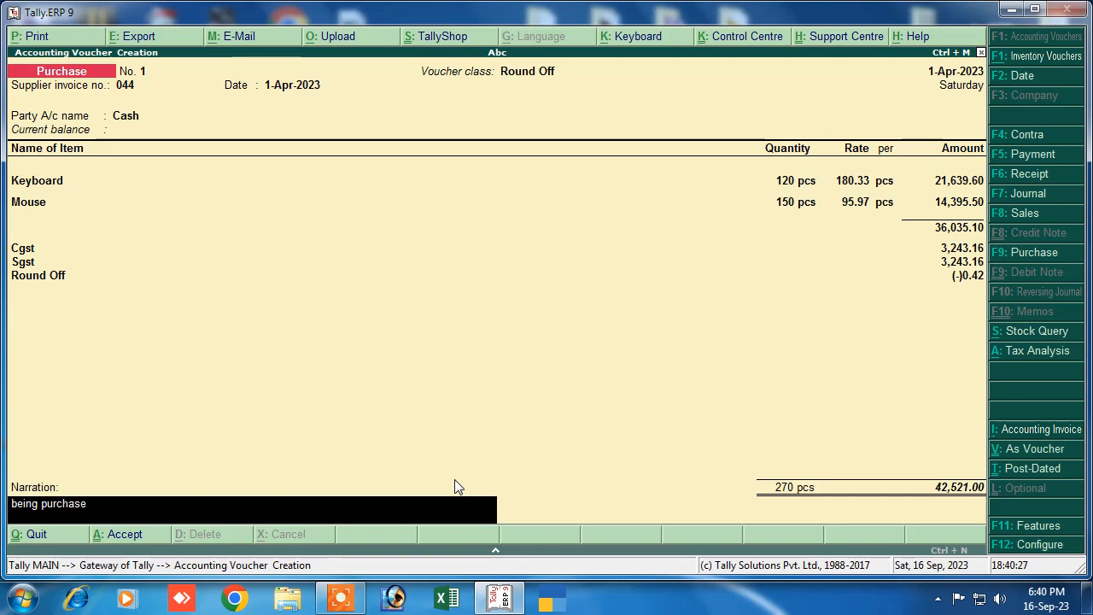
key("Return")
key("Return")
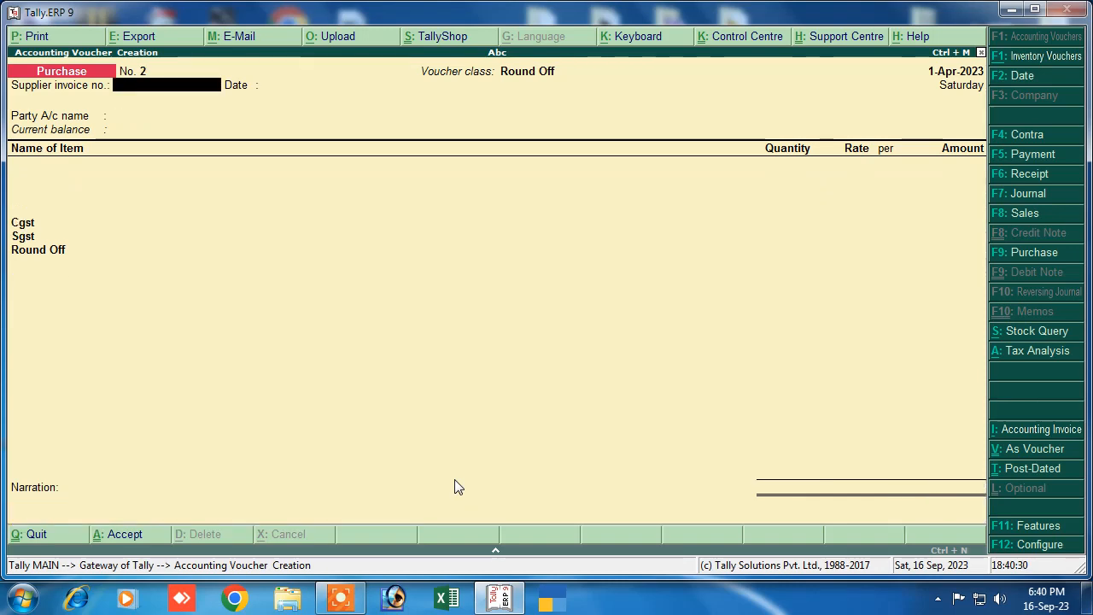
Start a sales voucher with class Round Off and enter 02 as its reference number.
left_click(1017, 218)
left_click(640, 334)
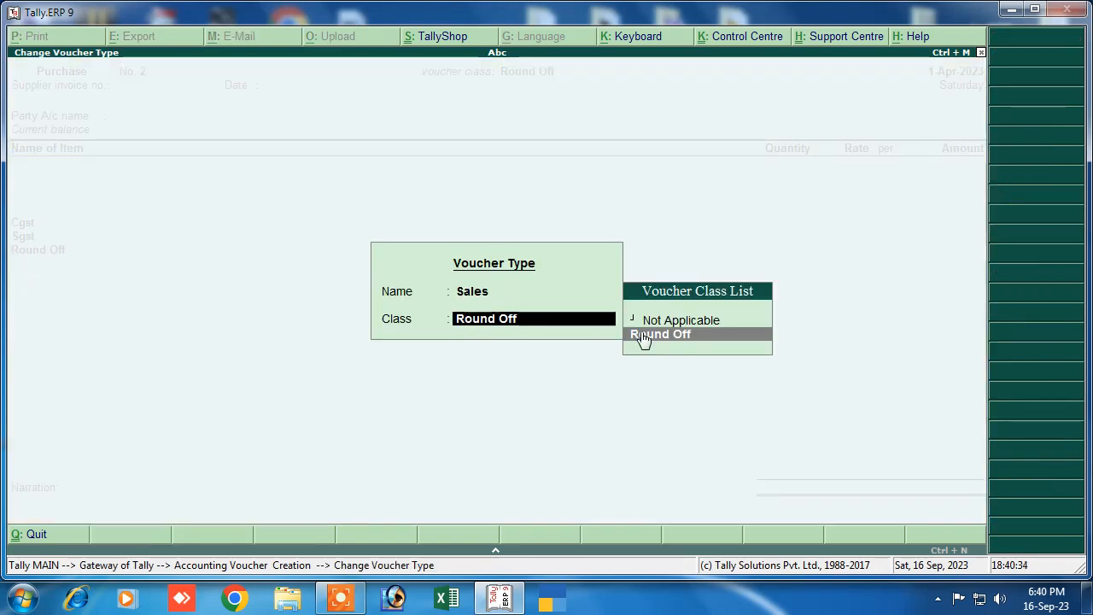
key("Return")
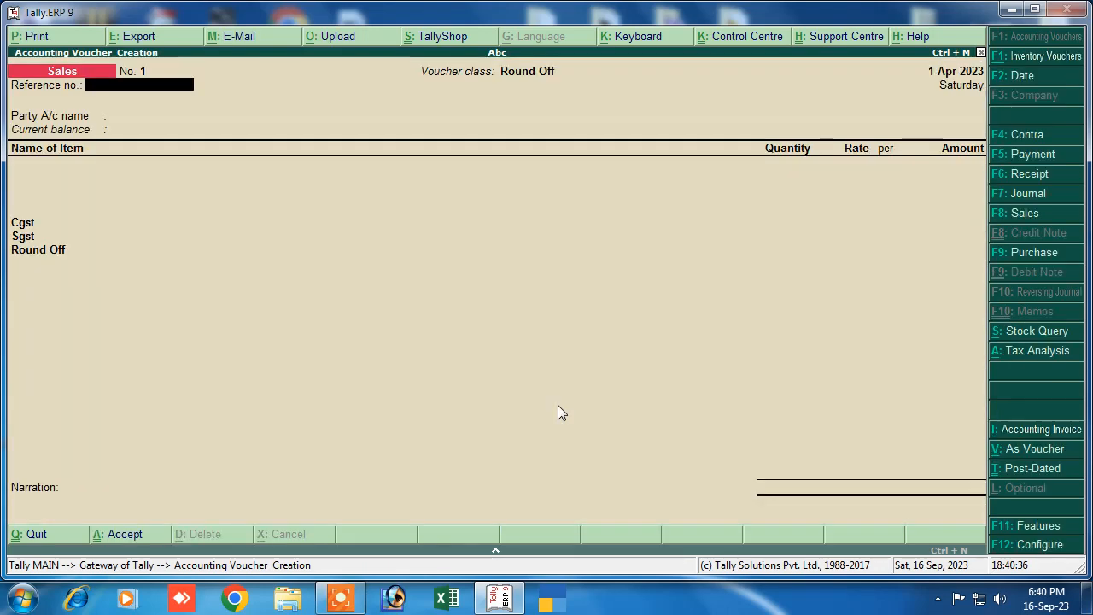
type("02")
key("Return")
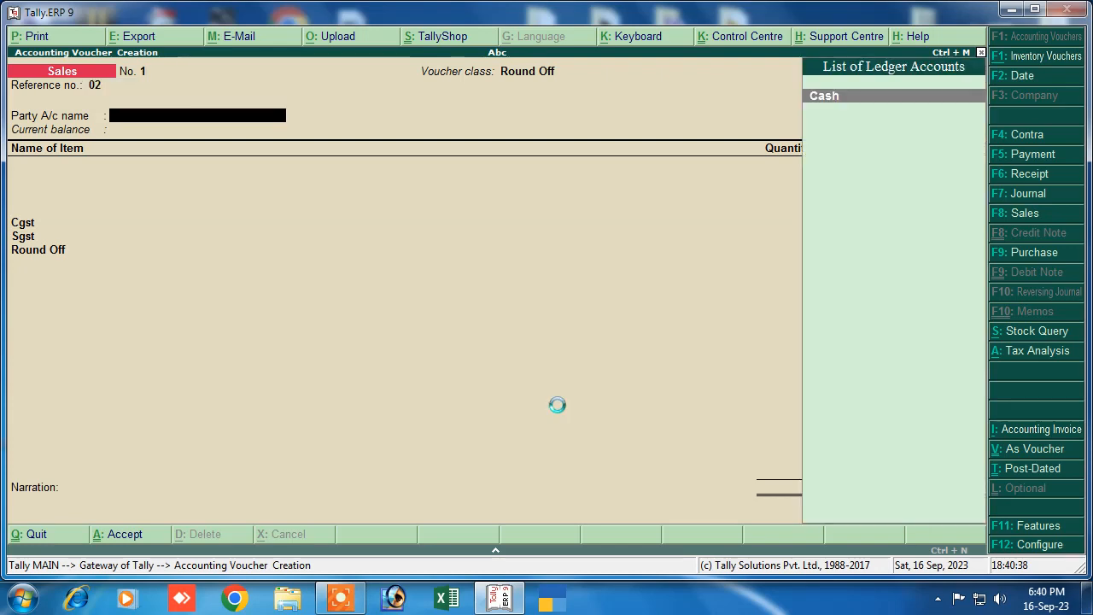
Choose Cash as the sales voucher's party account and accept the default despatch, order and buyer's details.
key("Return")
key("Return")
key("Return")
key("Return")
key("Return")
key("Return")
key("Return")
key("Return")
key("Return")
key("Return")
key("Return")
key("Return")
key("Return")
key("Return")
key("Return")
key("Return")
key("Return")
key("Return")
key("Return")
key("Return")
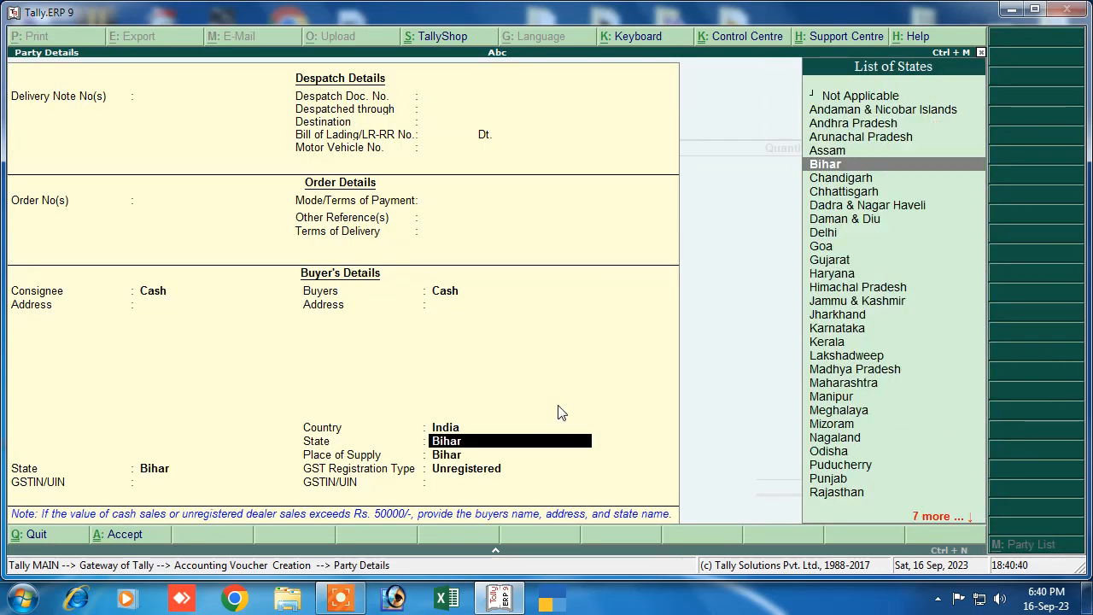
key("Return")
key("space")
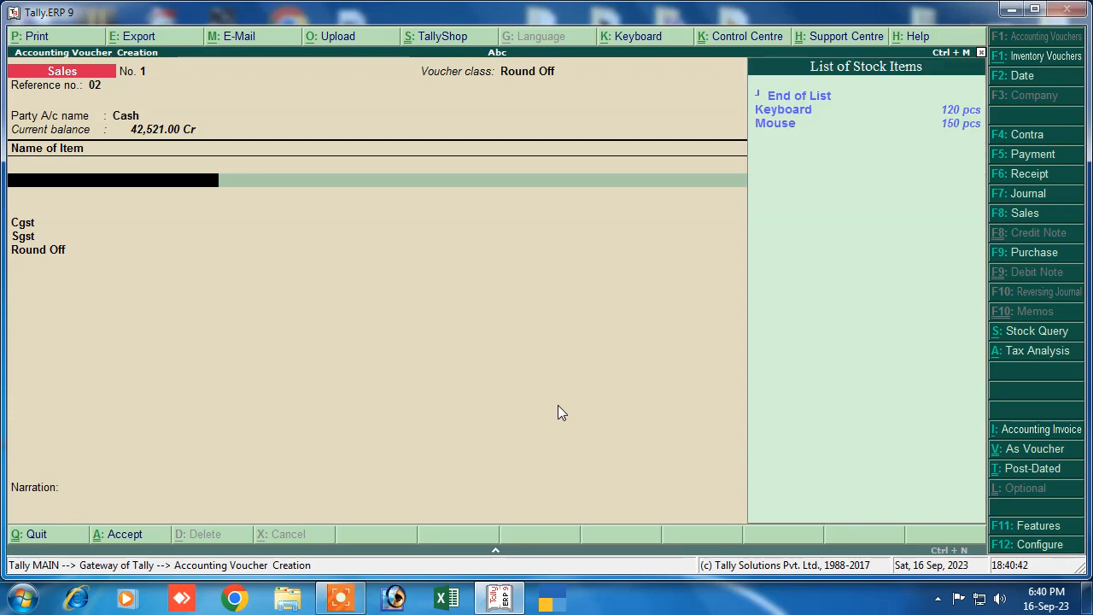
Add the stock item Keyboard to the sale with no description, a quantity of 2 pcs and a rate of 220.33.
key("Down")
key("Return")
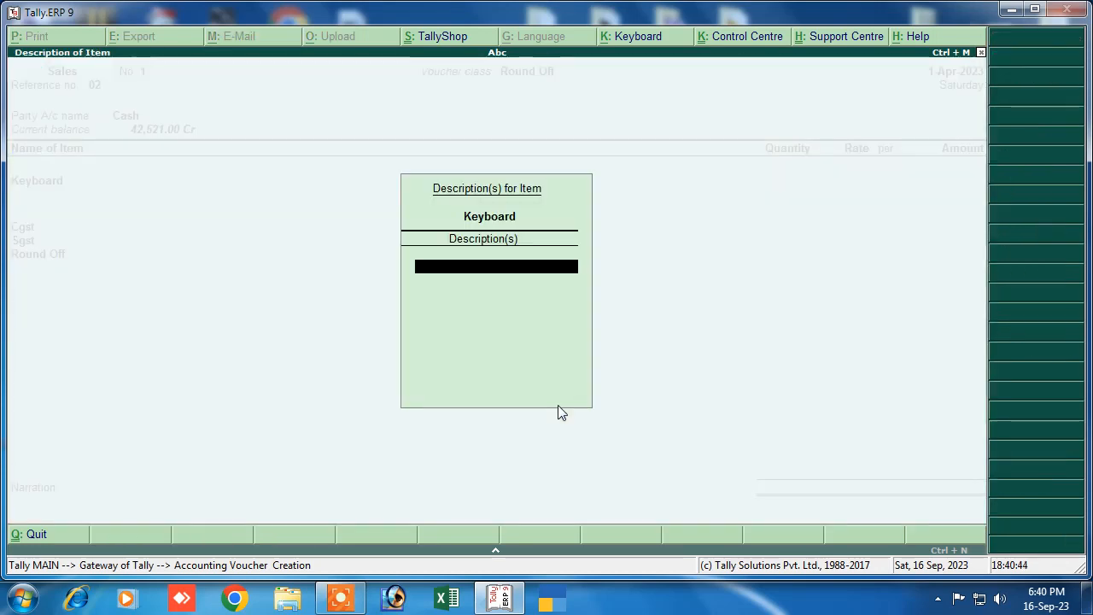
type("2")
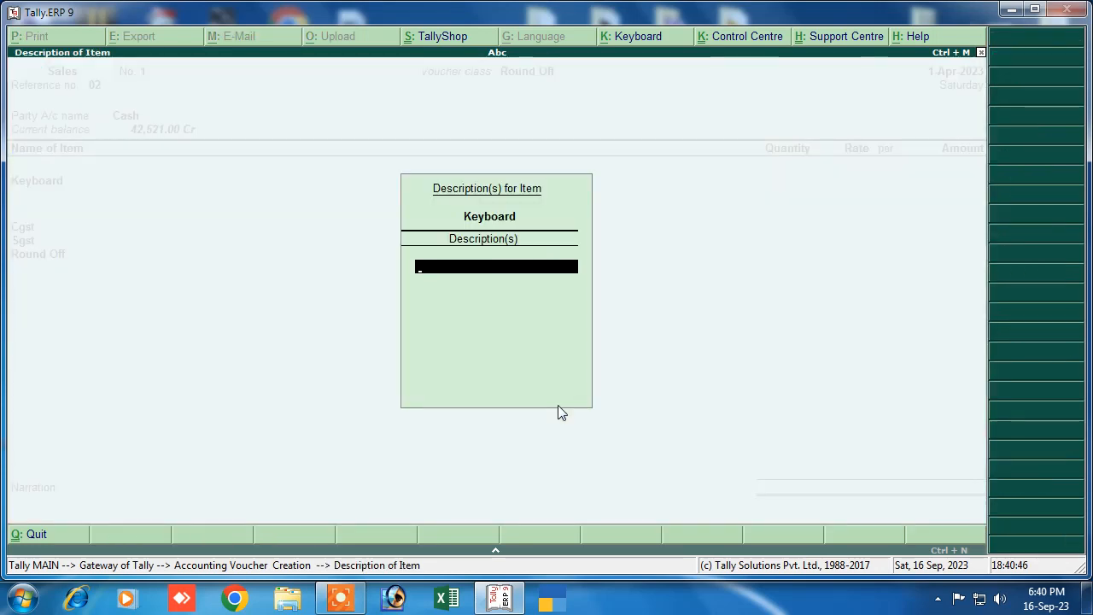
key("Return")
type("2")
key("Return")
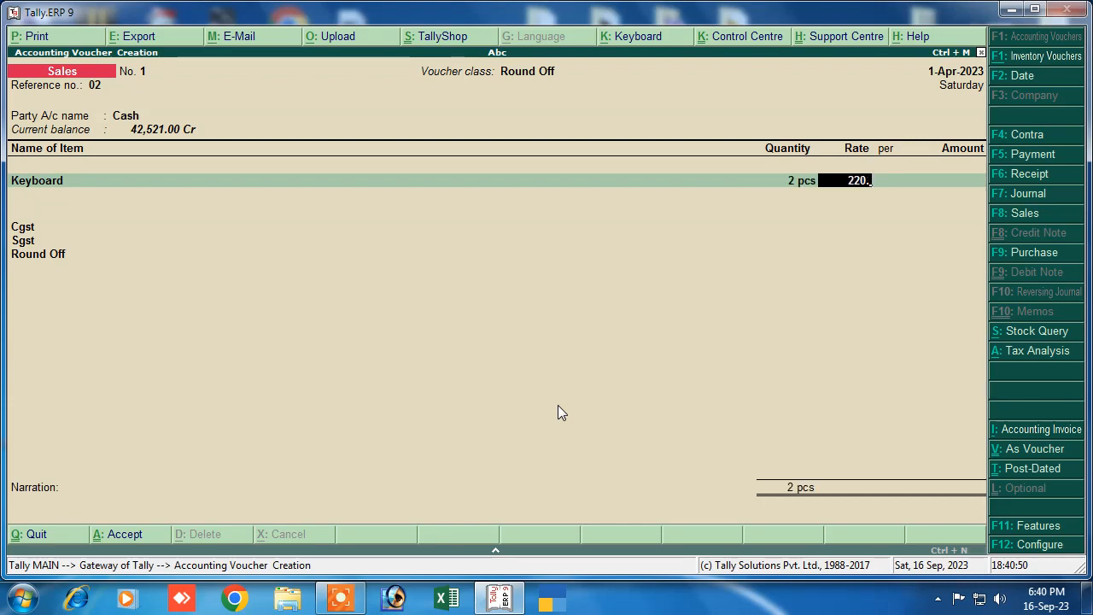
key("Return")
key("Return")
key("Return")
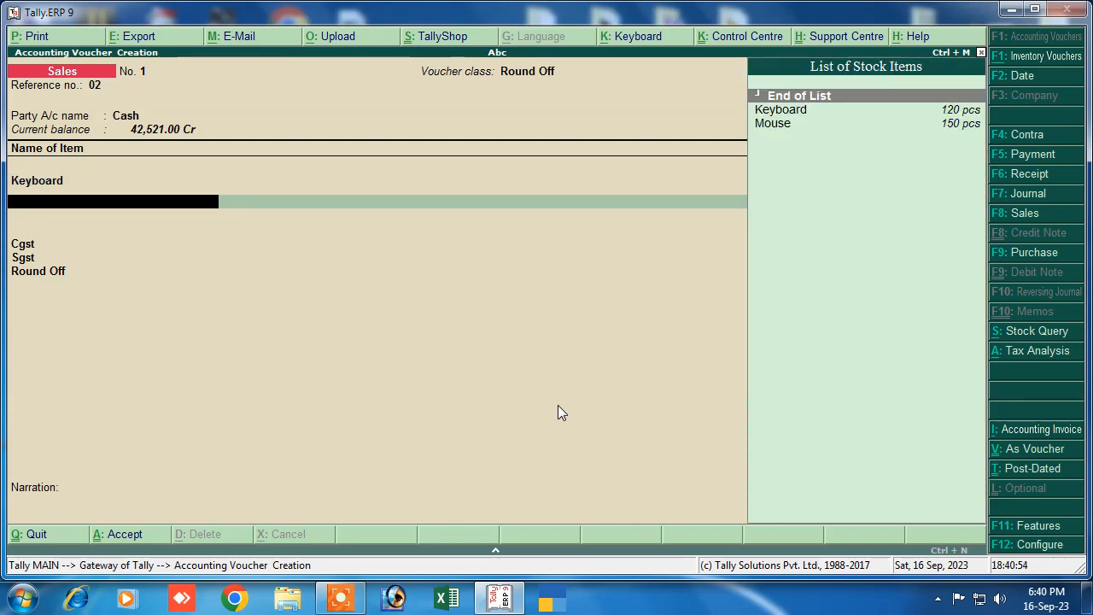
Add the stock item Mouse to the sale with a quantity of 3 pcs at a rate of 196.91.
key("Down")
key("Down")
key("Return")
key("Return")
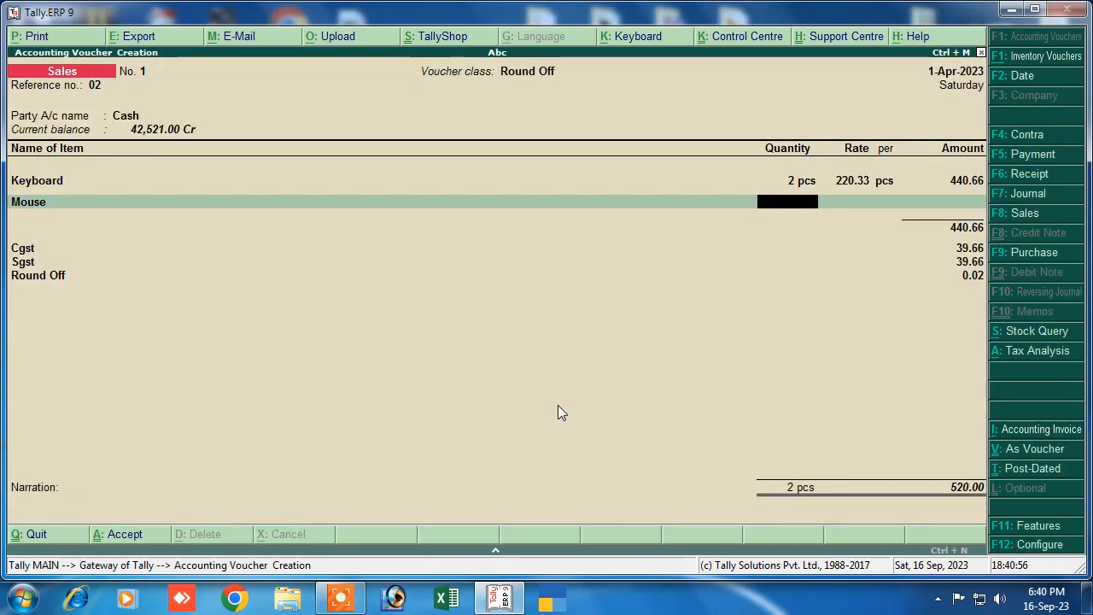
type("3")
key("Return")
type("1")
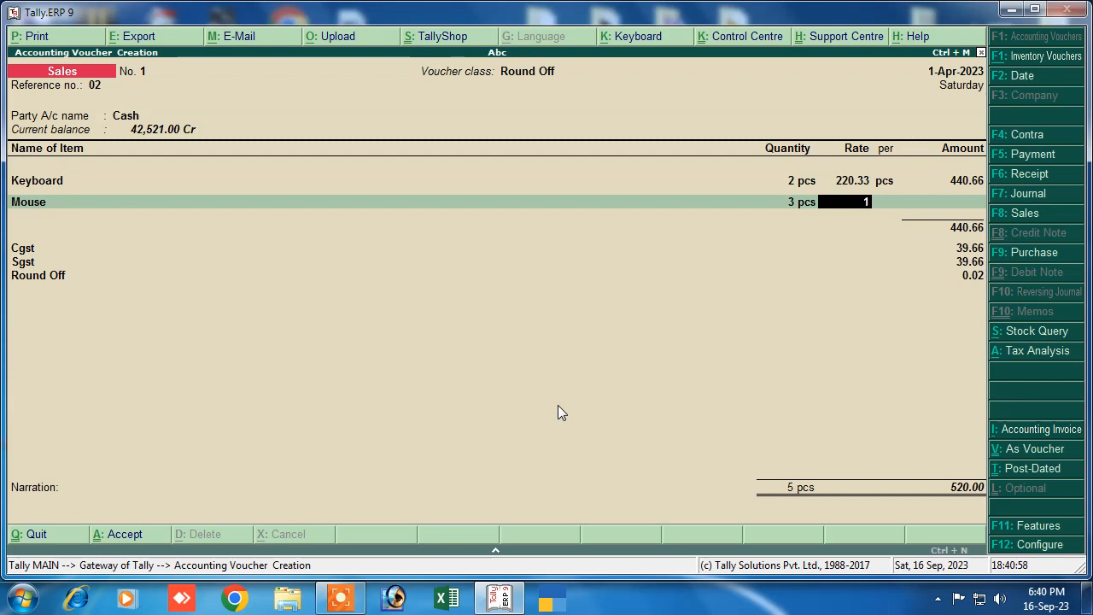
type("96.91")
key("Return")
key("Return")
key("Return")
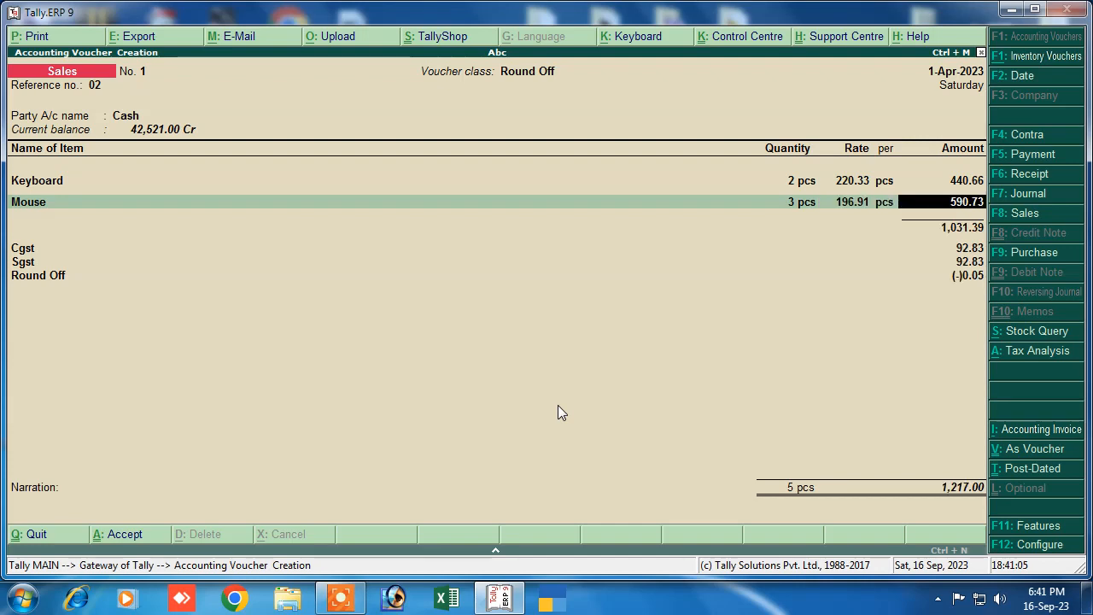
key("Return")
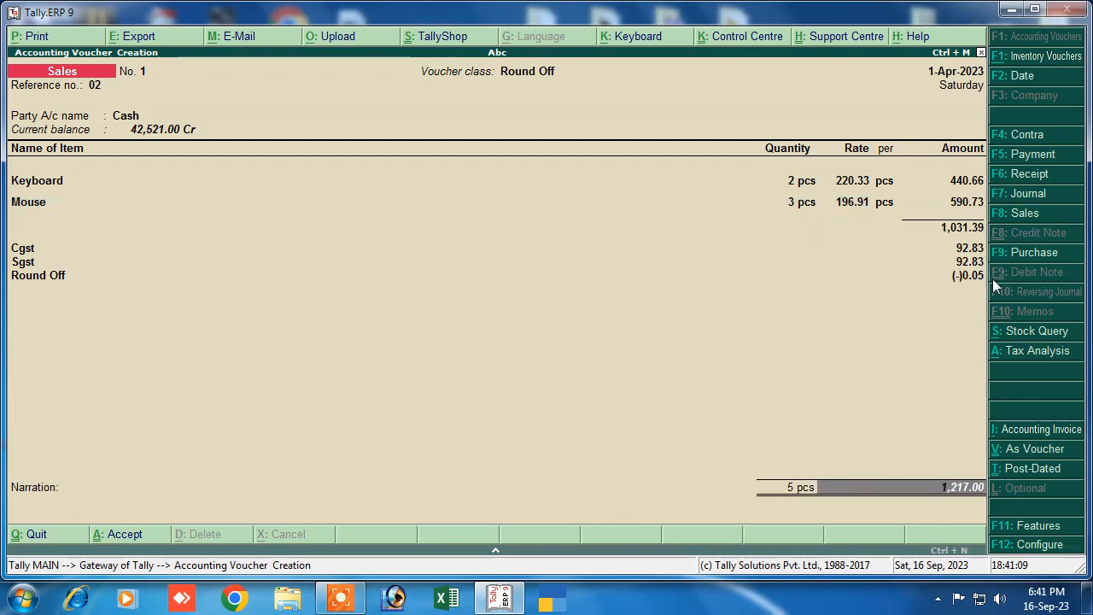
Enter the narration "being sold" and save the sales voucher.
key("Return")
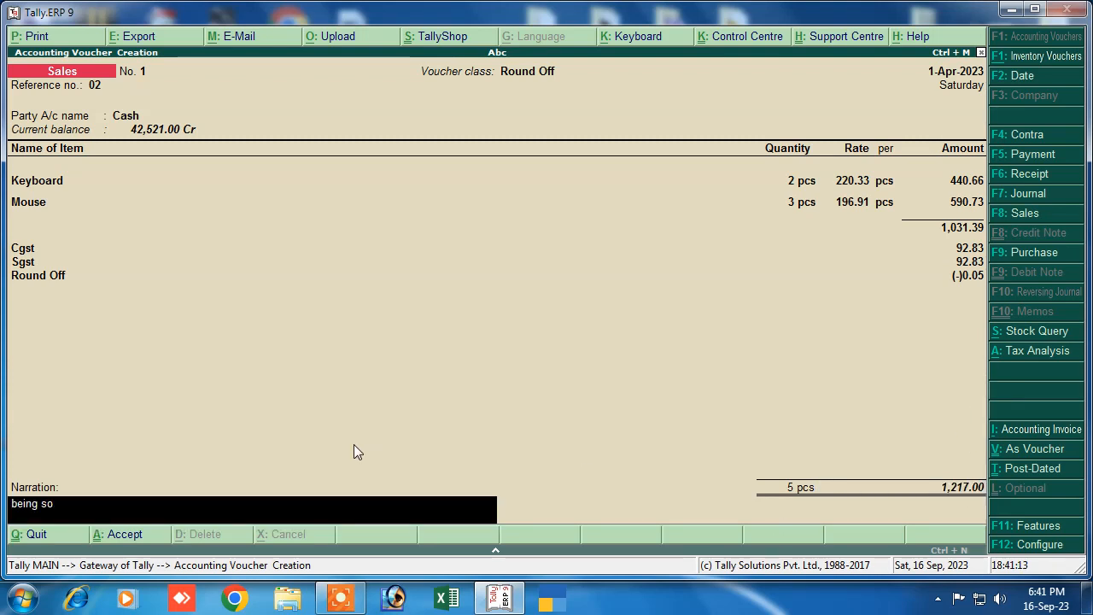
key("Return")
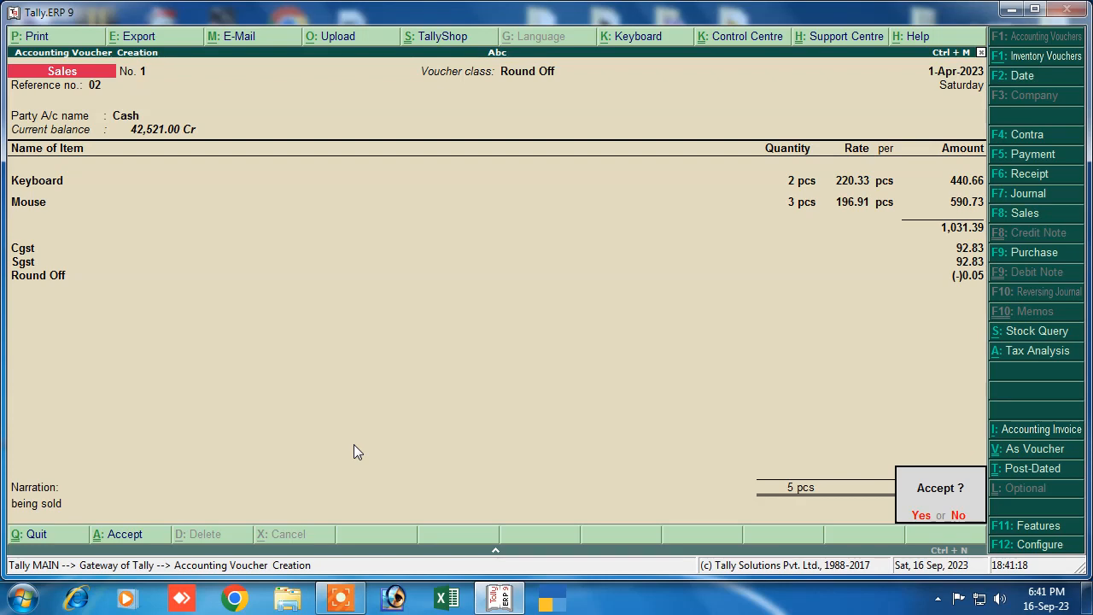
key("Return")
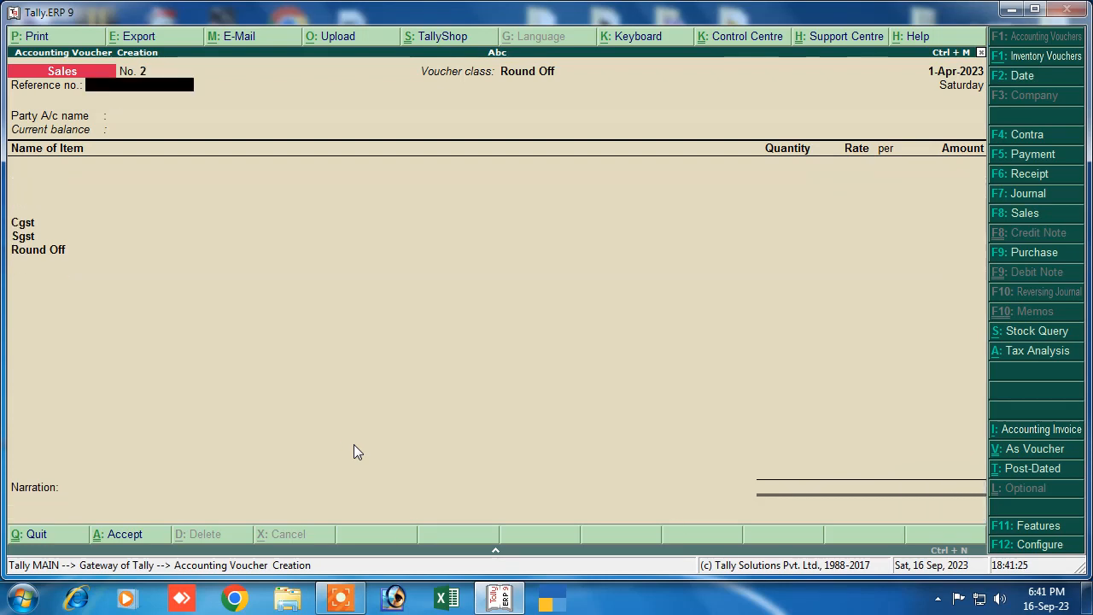
Quit voucher entry and return to the Gateway of Tally.
key("Escape")
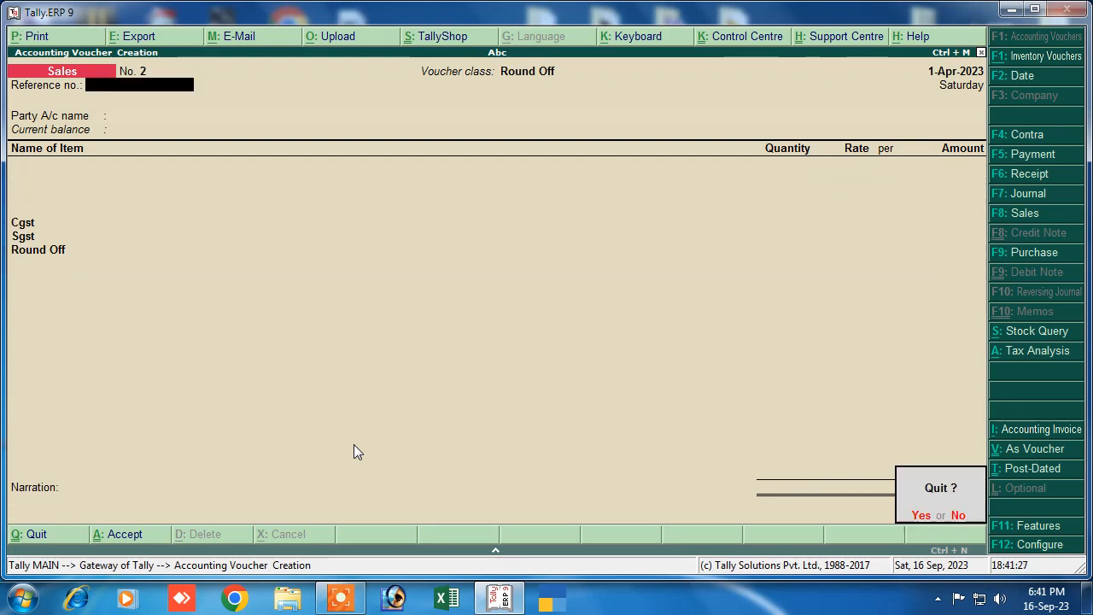
key("Return")
key("Escape")
key("Escape")
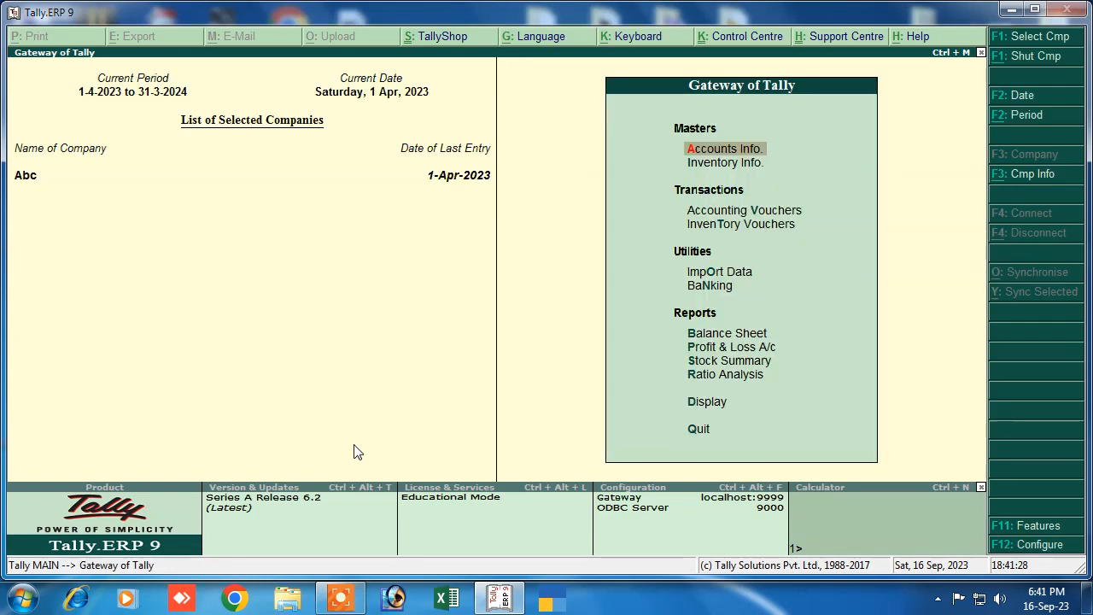
Open the saved sales voucher for Keyboard and Mouse from the Day Book.
left_click(706, 405)
key("Return")
key("Down")
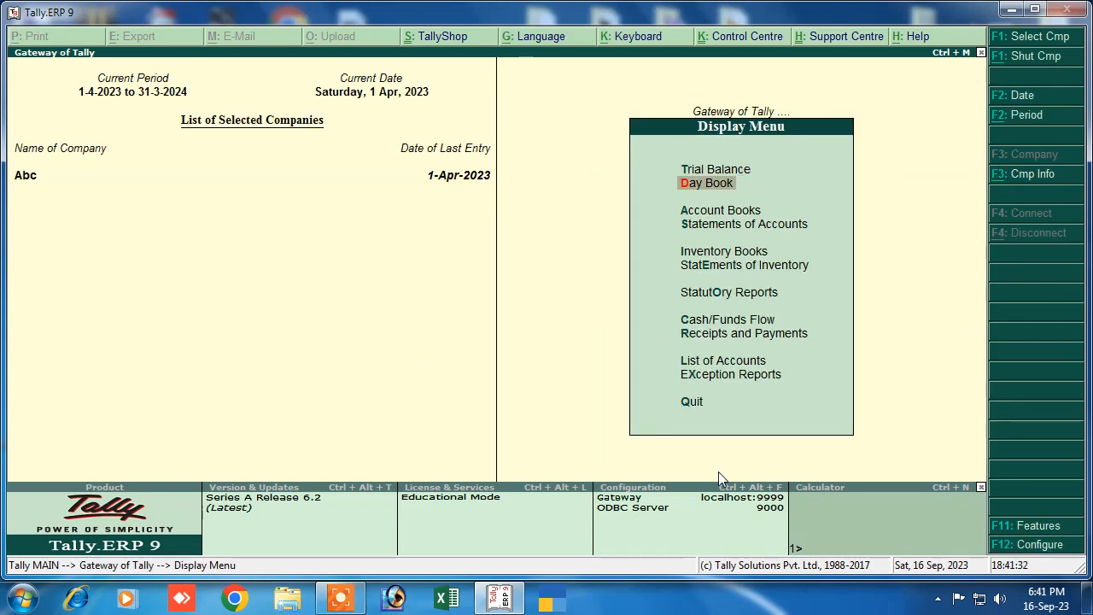
key("Return")
key("Return")
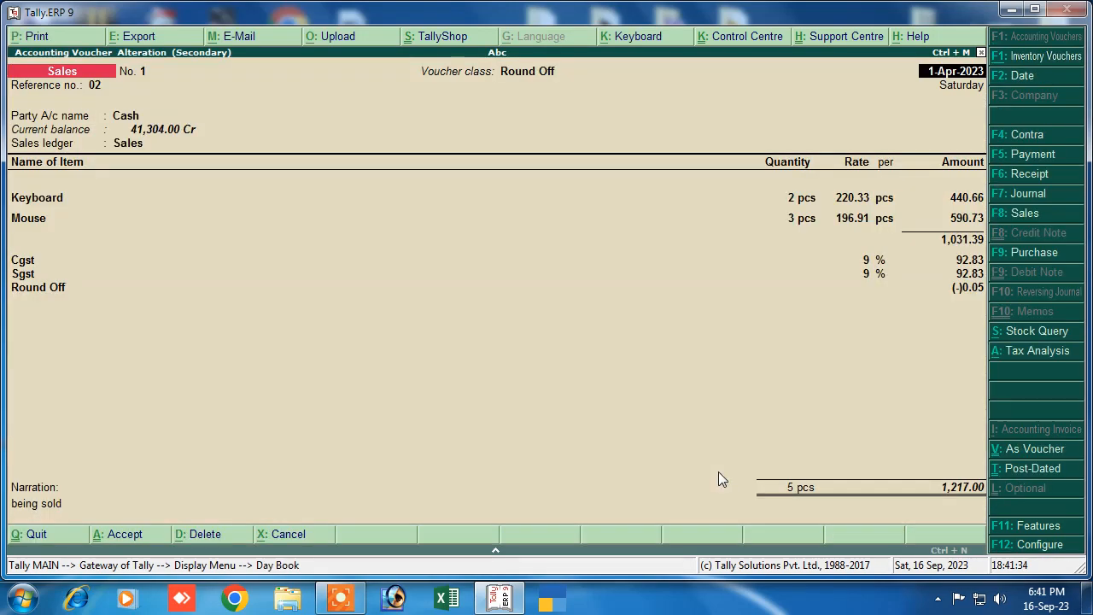
Print the sales voucher as a Tax Invoice to an XPS document on the Desktop, using a person's first name as the file name.
key("alt+p")
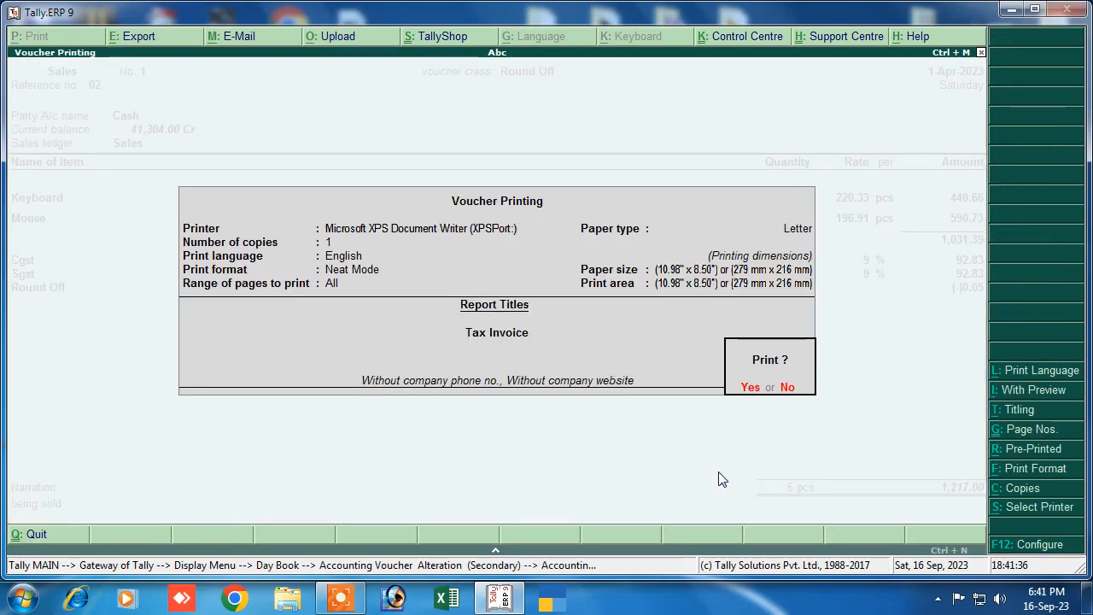
key("Return")
type("a")
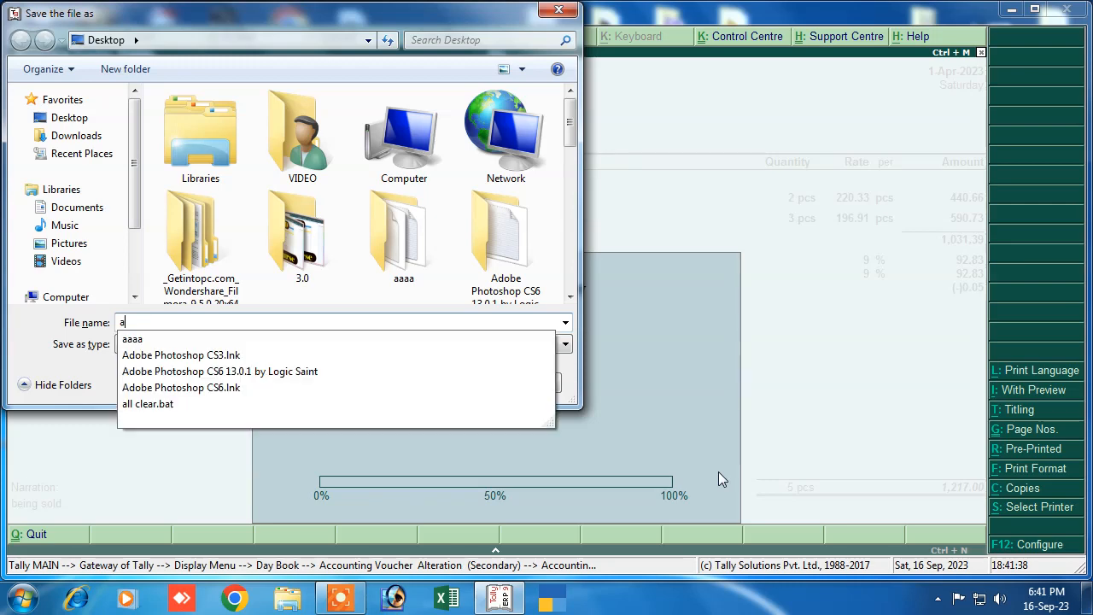
type("mit")
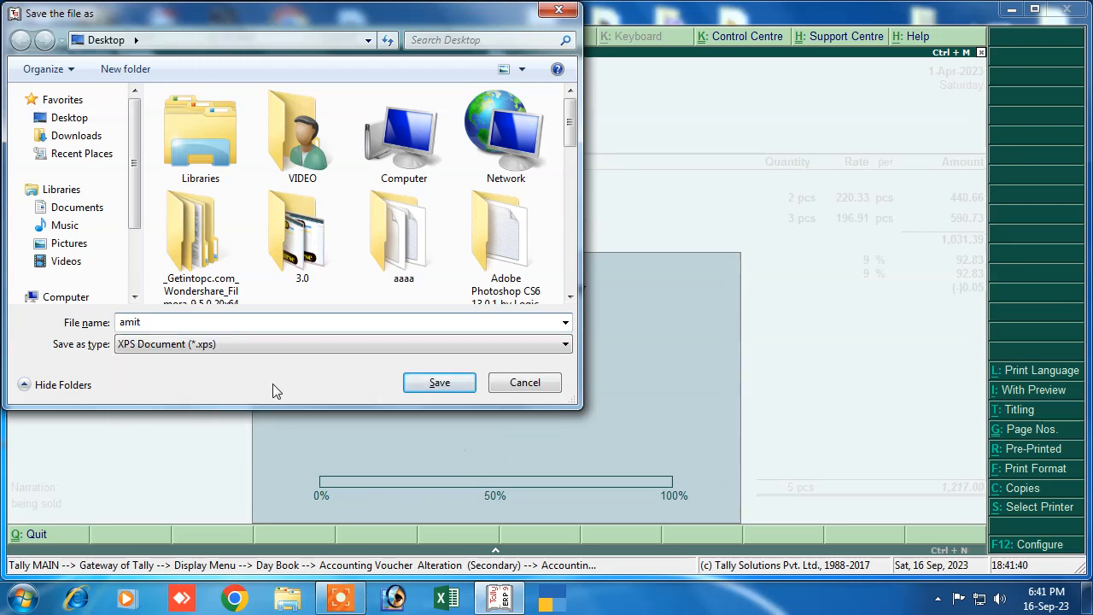
left_click(85, 117)
left_click(430, 386)
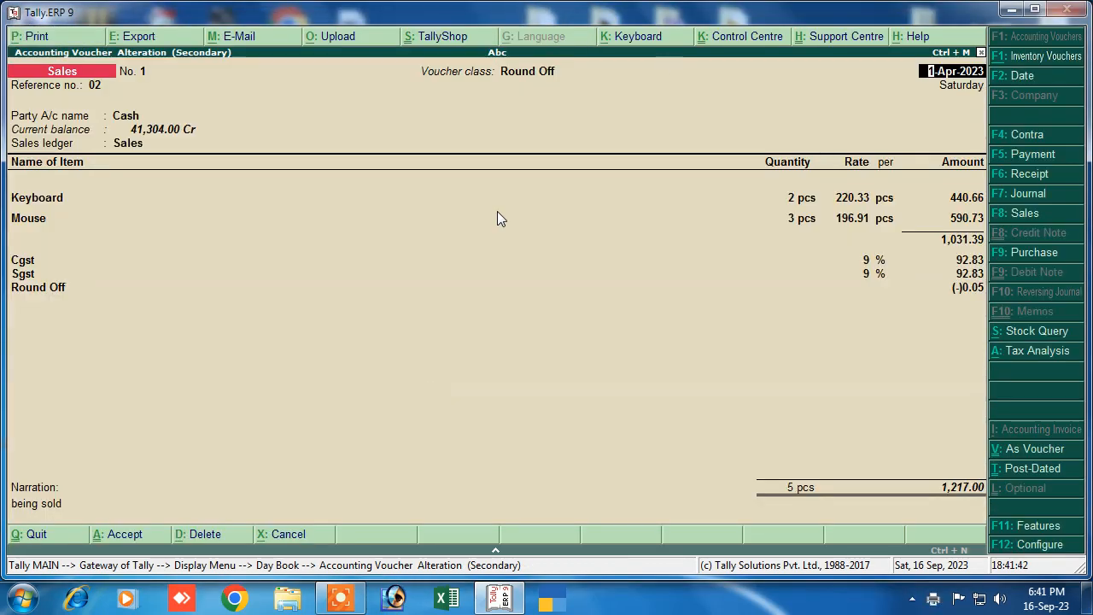
Open the saved invoice file from the desktop in XPS Viewer and examine its items, CGST, SGST, round-off and total.
left_click(1012, 10)
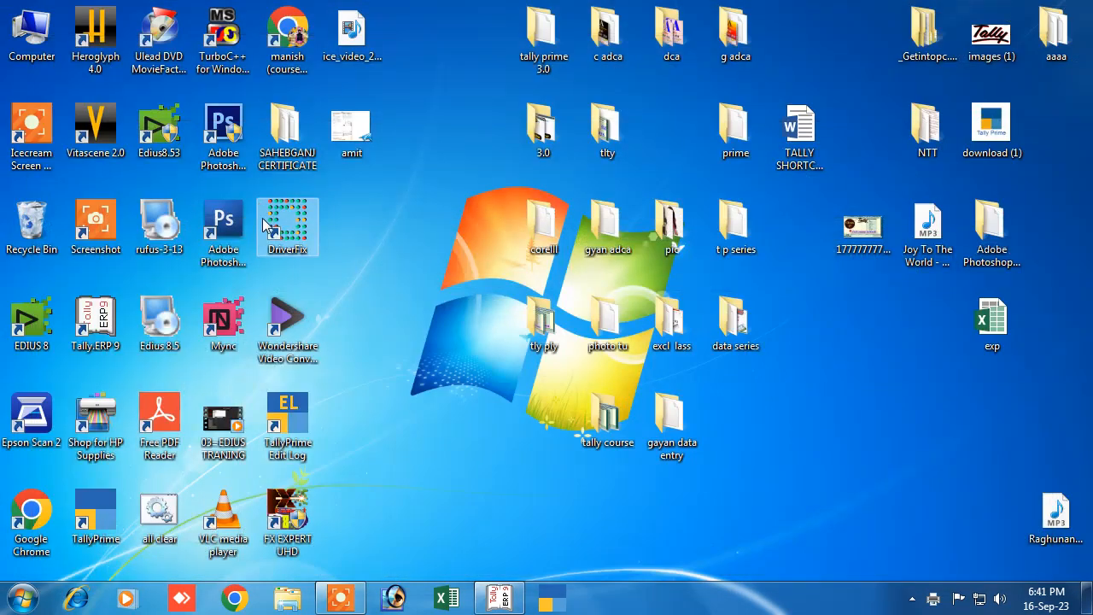
double_click(356, 130)
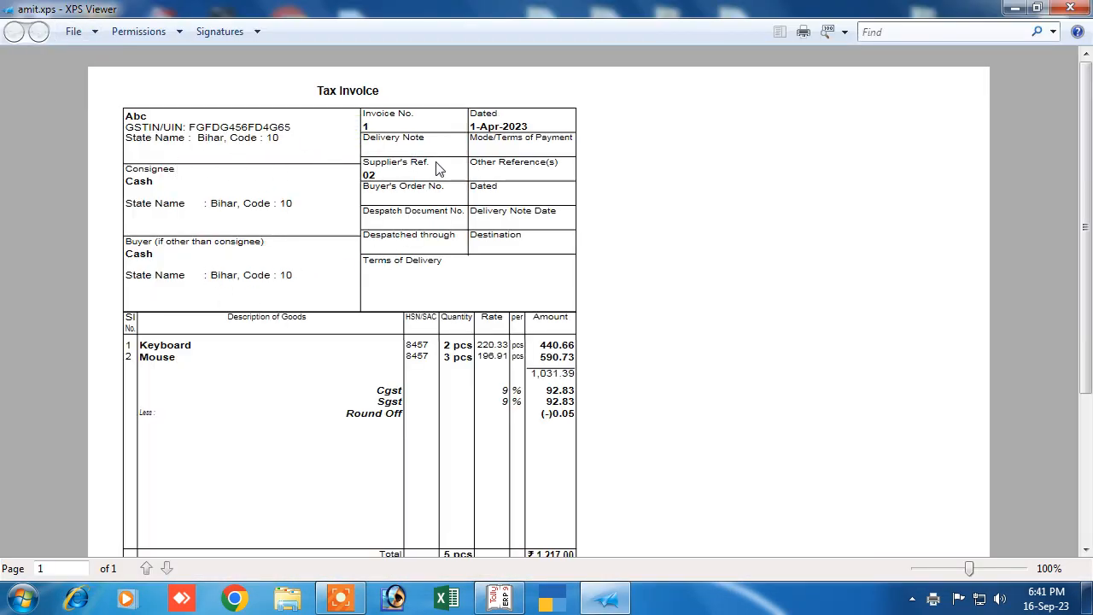
scroll(433, 423, "down", 1)
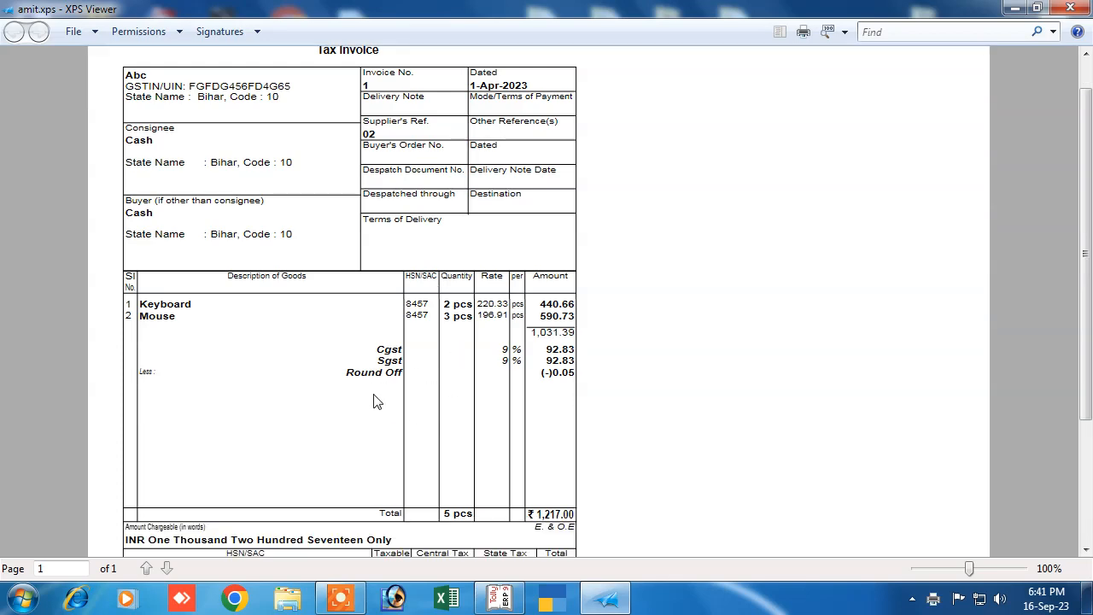
scroll(533, 407, "down", 2)
scroll(552, 482, "down", 3)
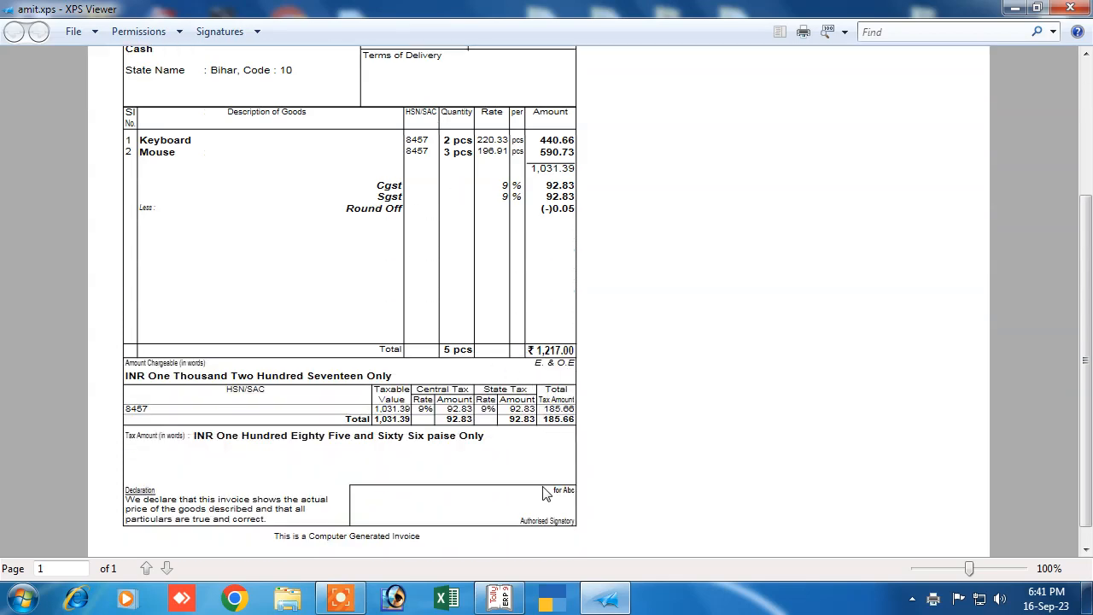
scroll(469, 459, "up", 6)
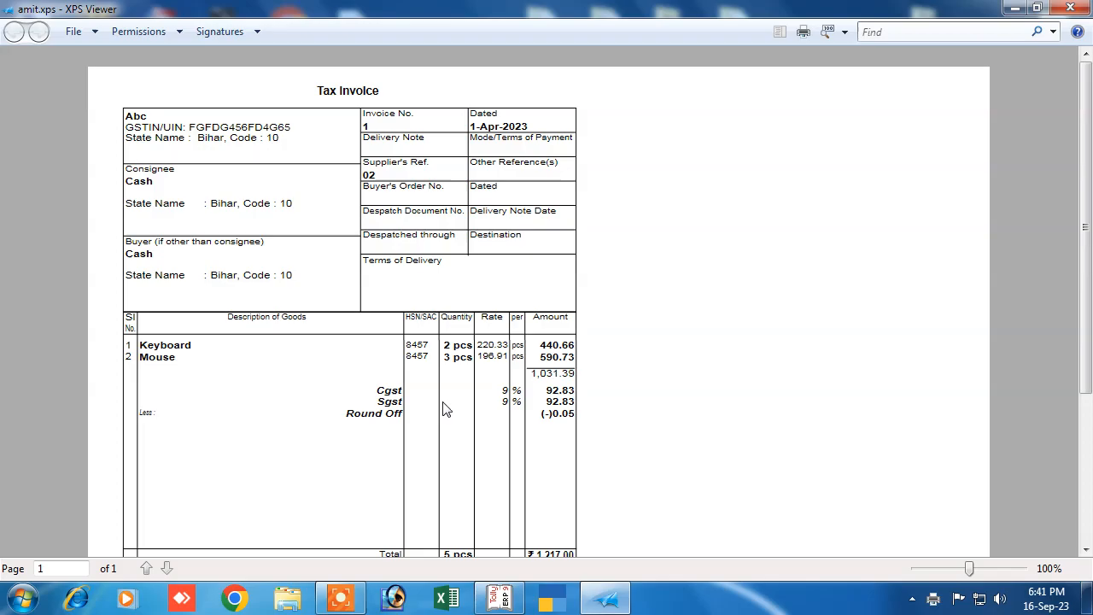
Close the invoice document, refresh the desktop and switch back to the sales voucher in Tally.ERP 9.
left_click(1071, 8)
right_click(436, 91)
left_click(466, 139)
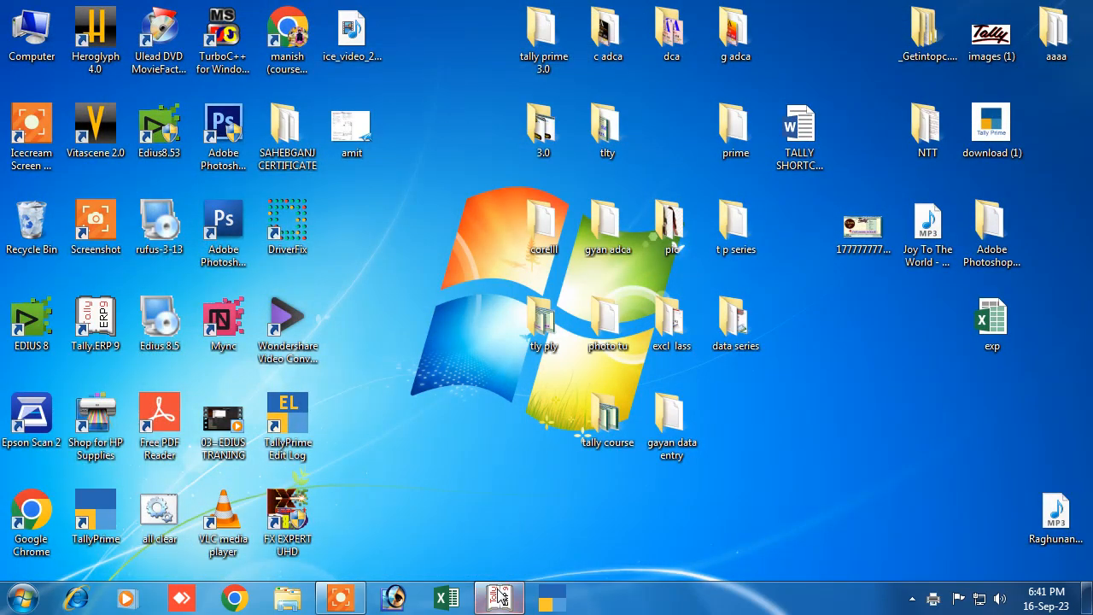
left_click(500, 598)
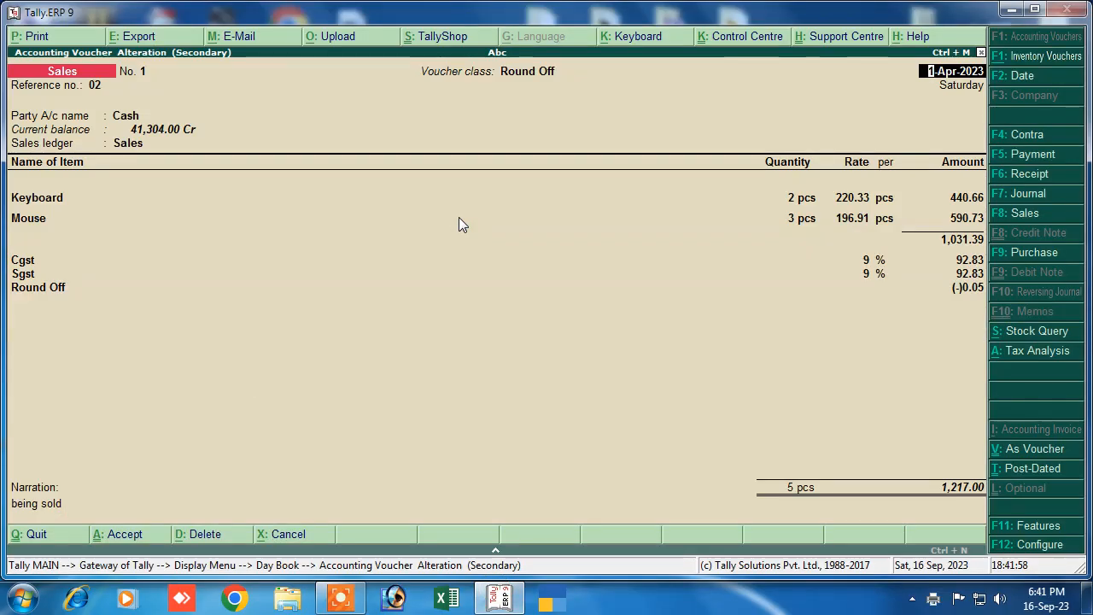